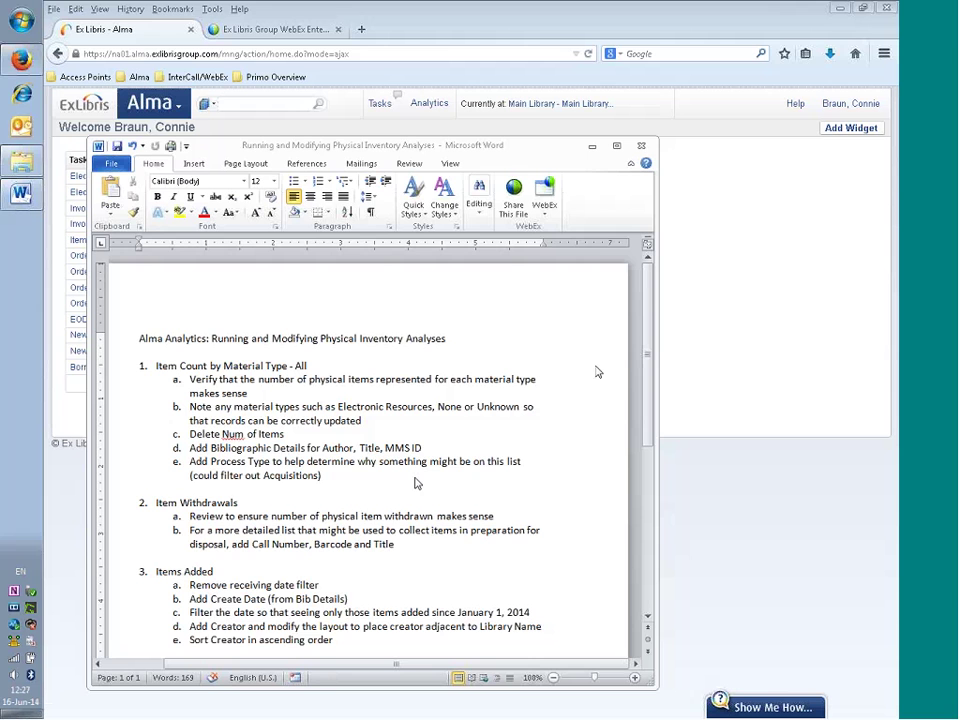
# - Switch from the Word outline to Alma in the browser and open the catalog of Design Analytics
pyautogui.click(671, 326)
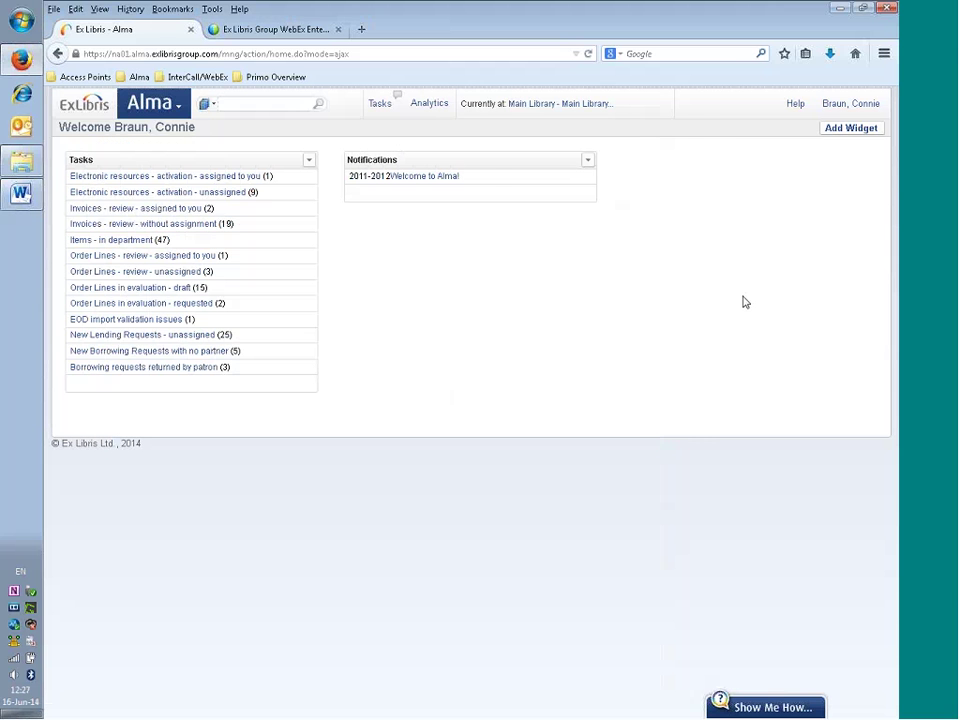
pyautogui.click(168, 103)
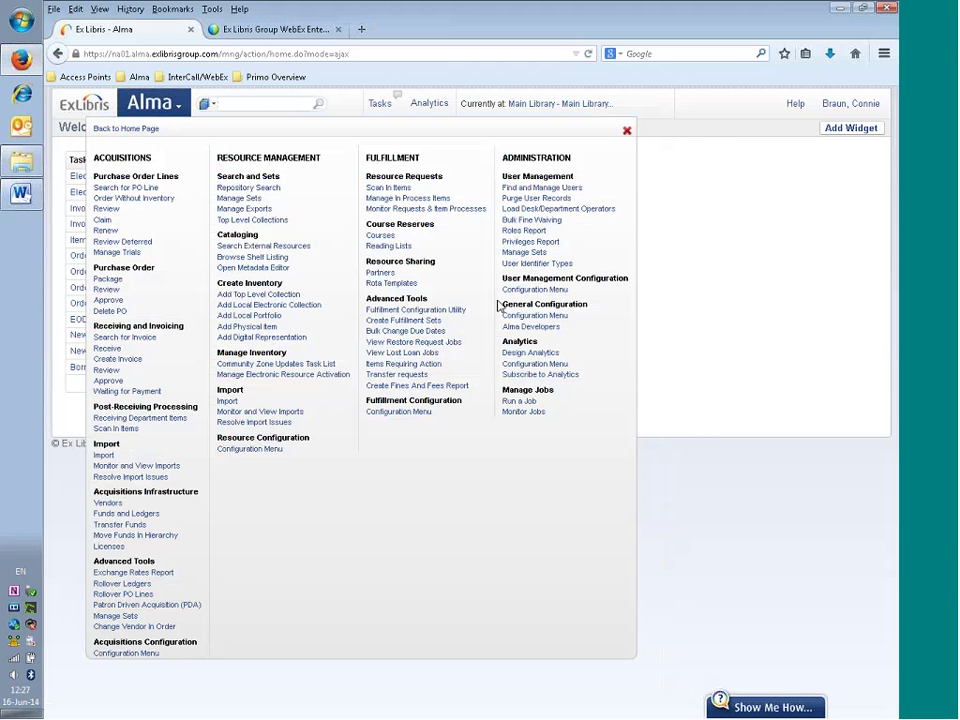
pyautogui.click(543, 354)
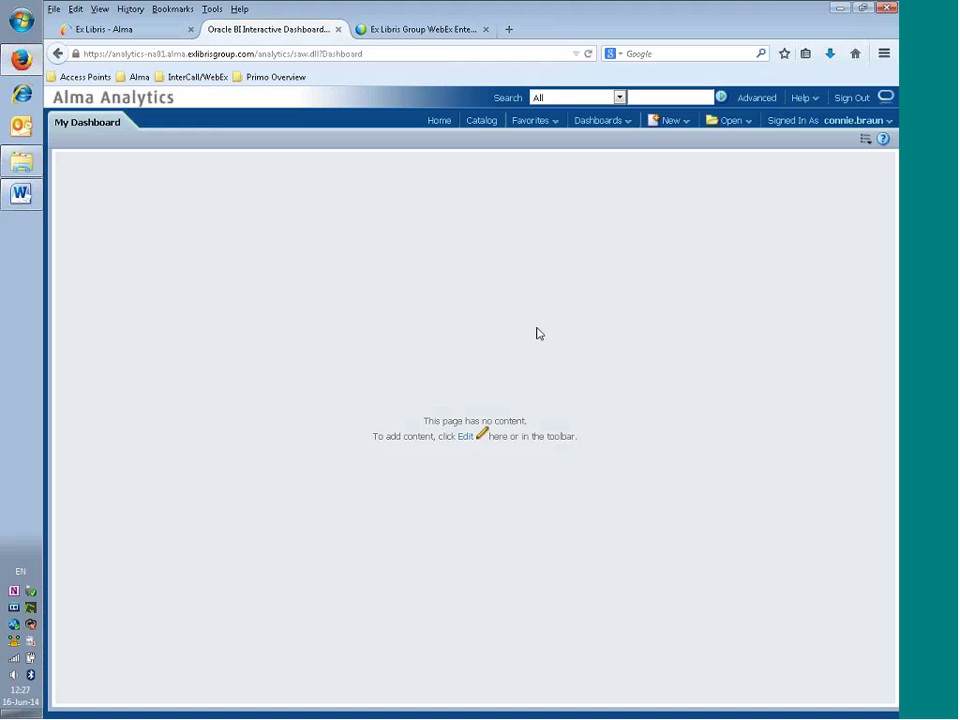
pyautogui.click(482, 121)
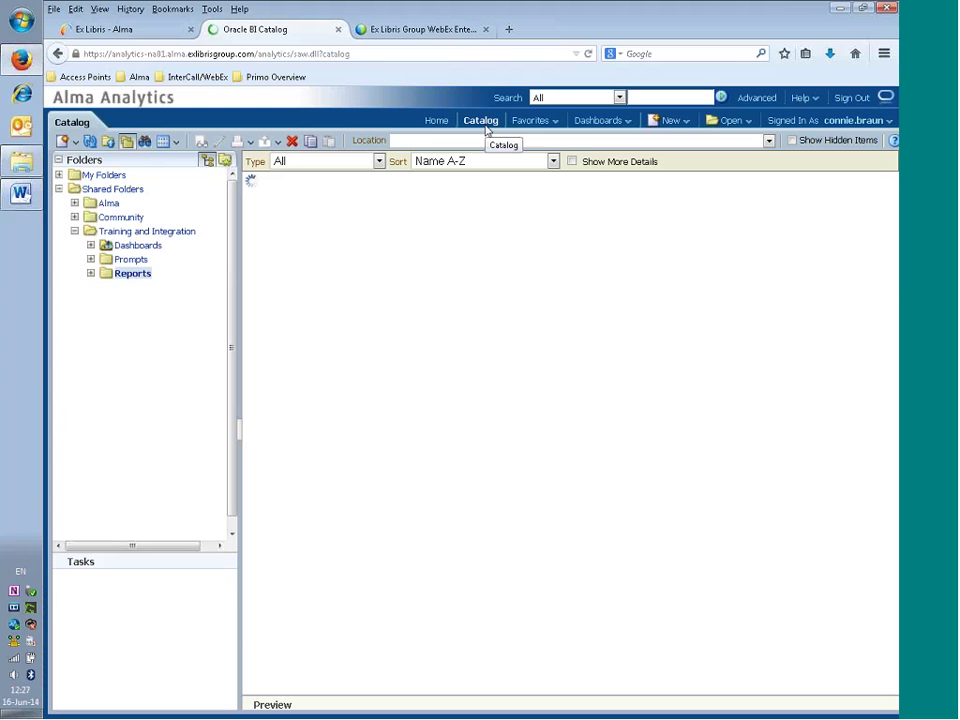
# - Open the report "Item Count by Material Type - all" from /Shared Folders/Alma/Inventory/Reports for editing
pyautogui.click(74, 231)
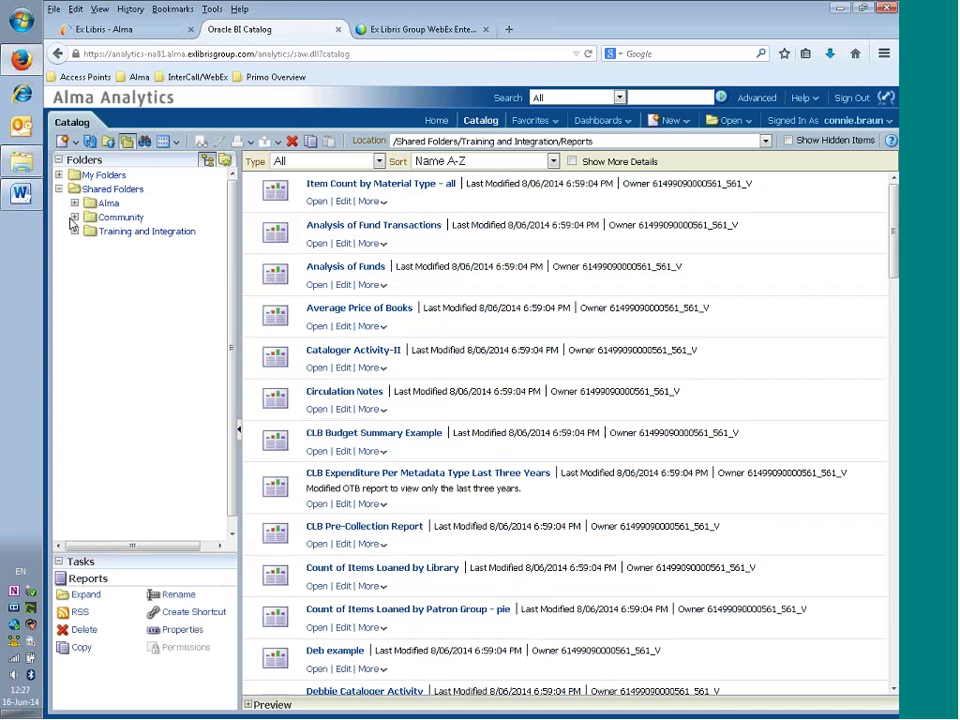
pyautogui.click(74, 204)
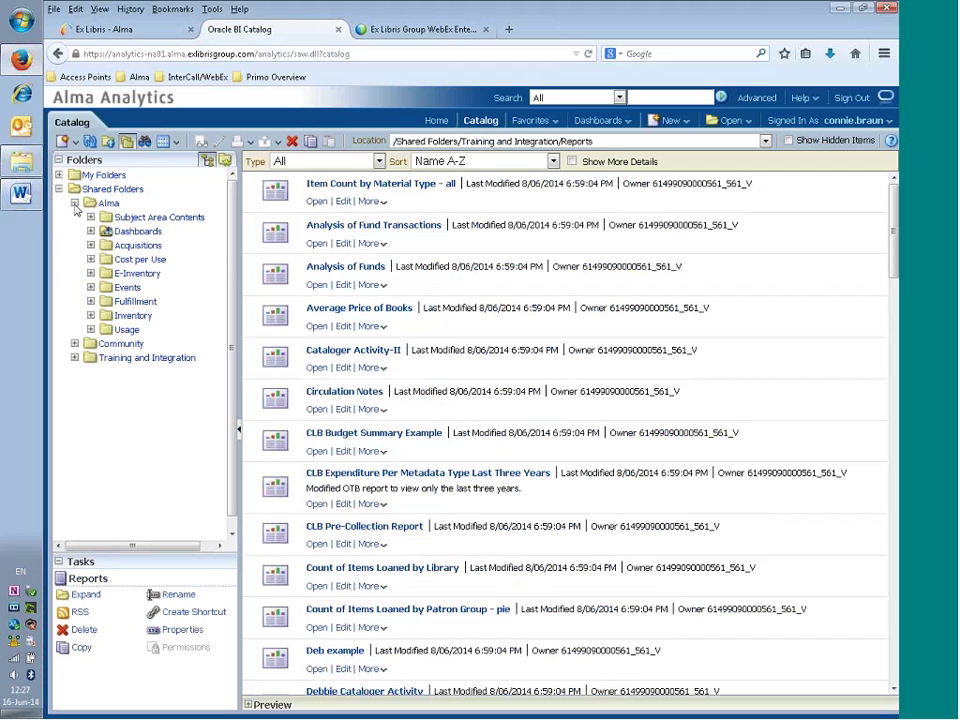
pyautogui.click(91, 316)
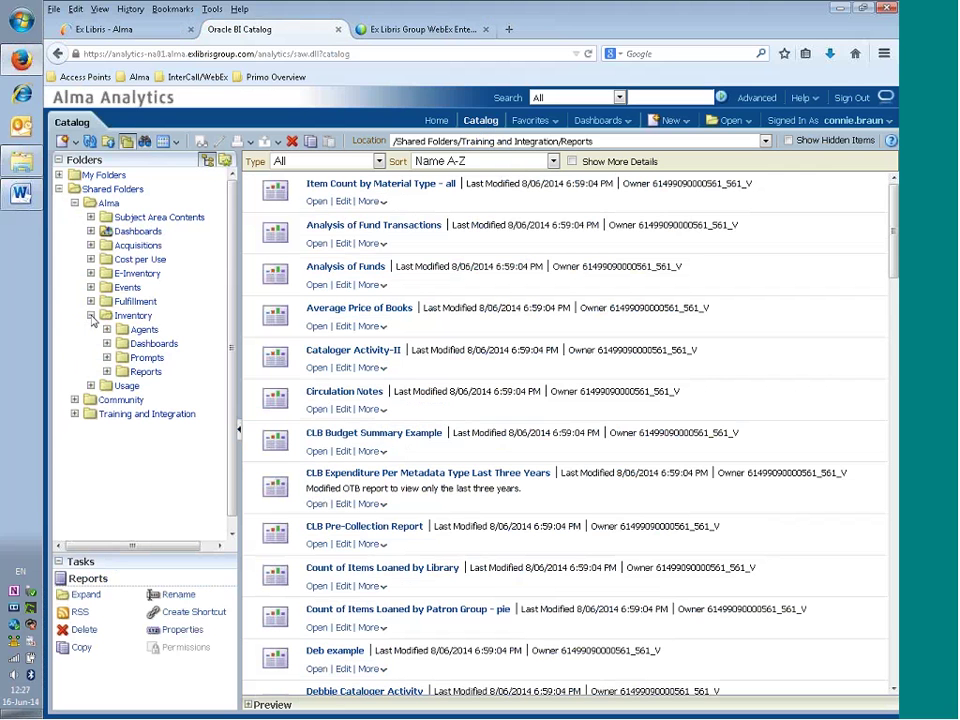
pyautogui.click(153, 373)
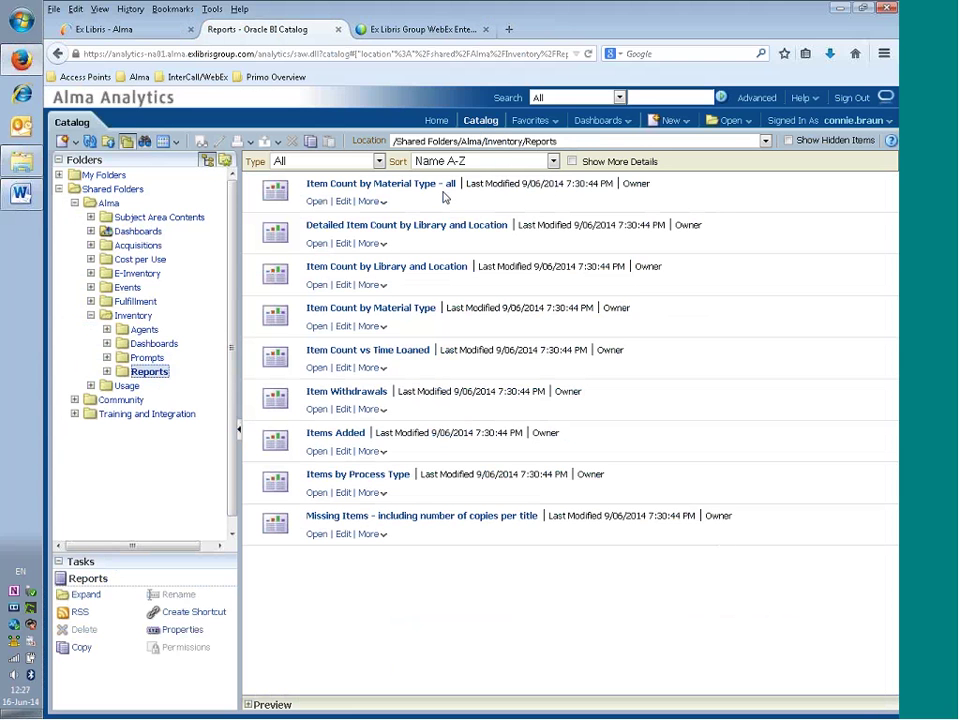
pyautogui.click(345, 202)
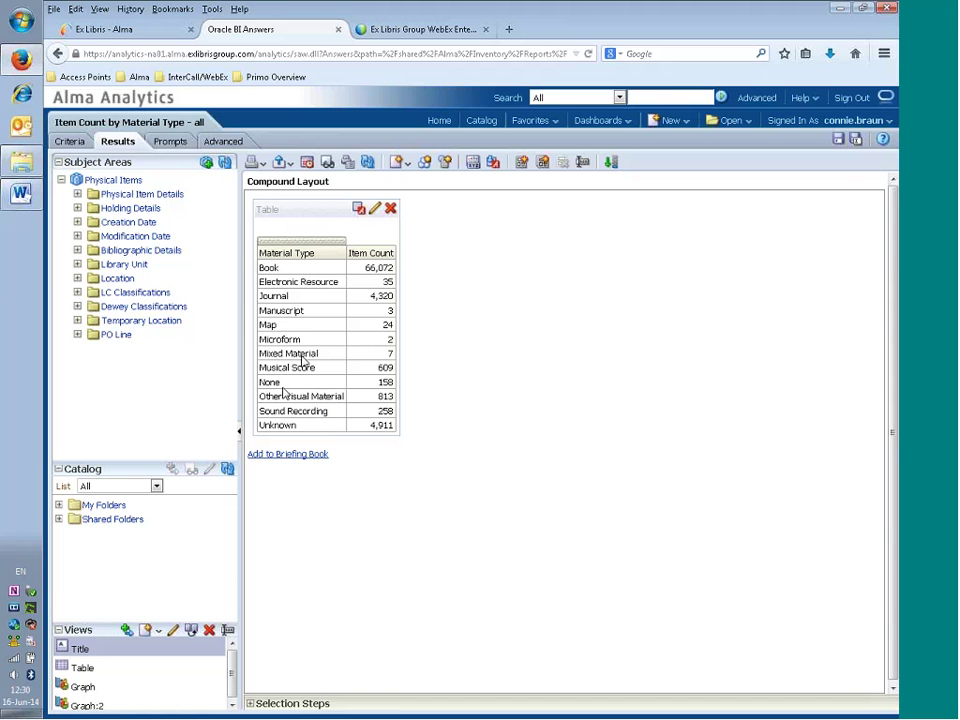
# - Start saving the analysis as a copy, with /Shared Folders/Training and Integration/Reports as the destination folder
pyautogui.click(855, 140)
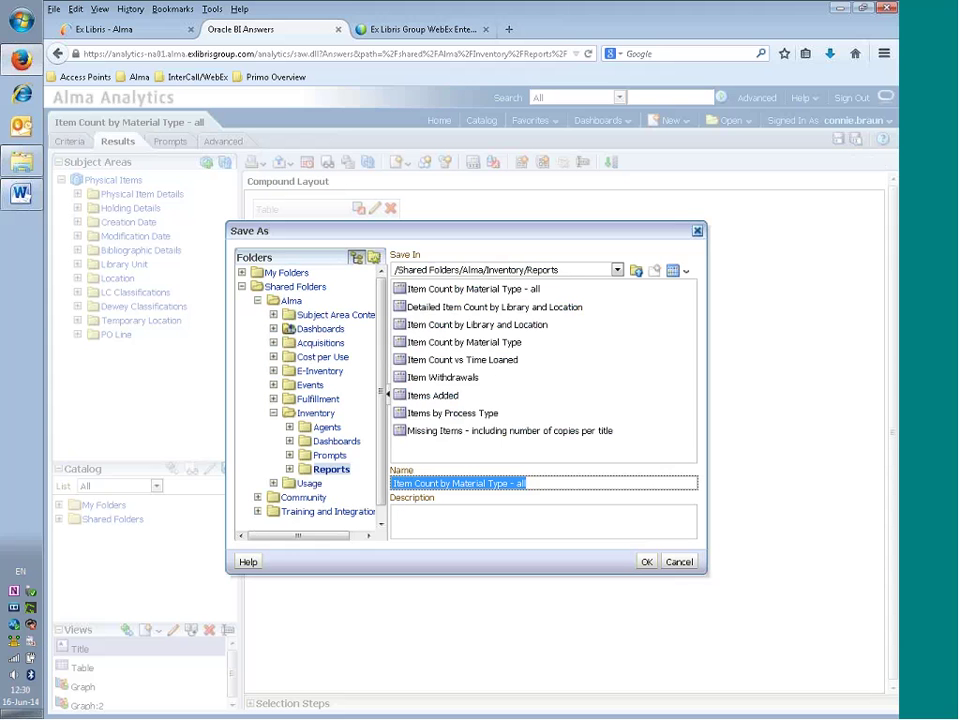
pyautogui.click(259, 513)
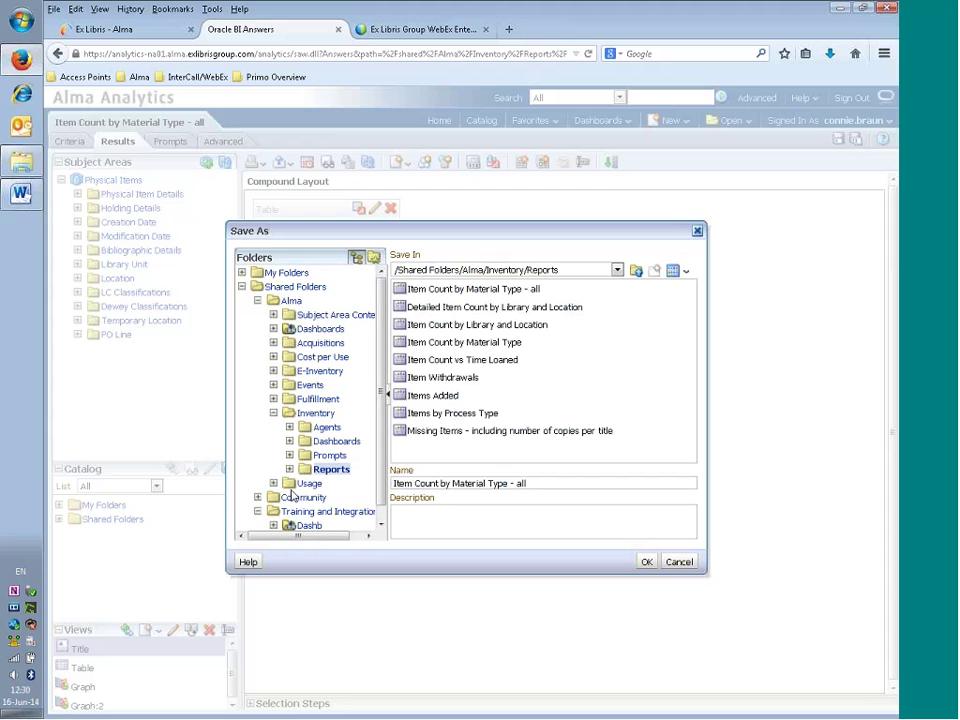
pyautogui.scroll(-1, 330, 490)
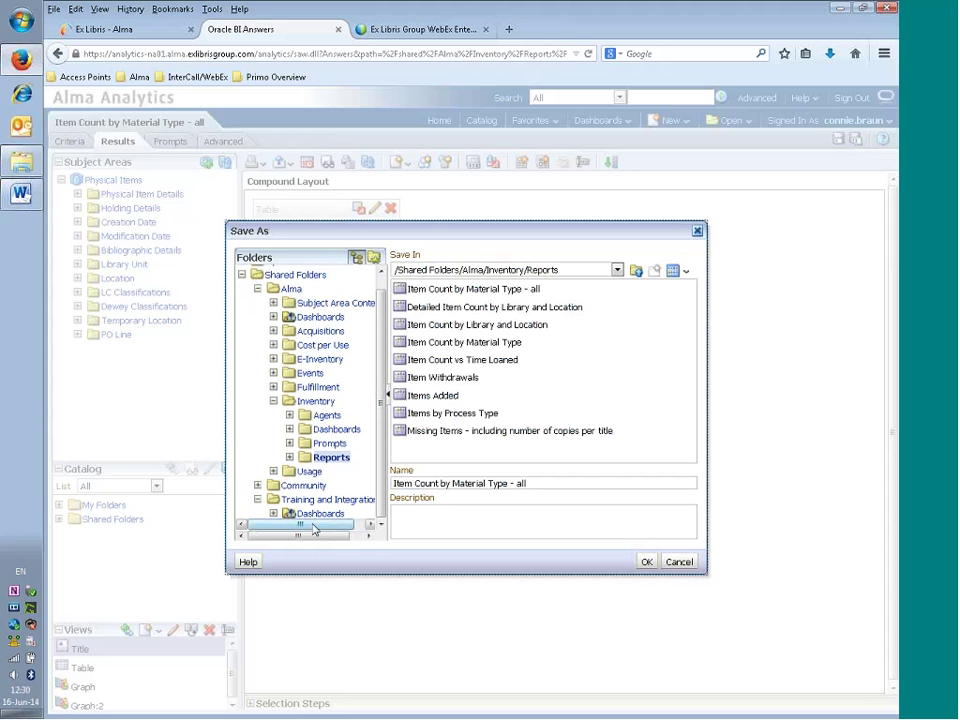
pyautogui.click(258, 288)
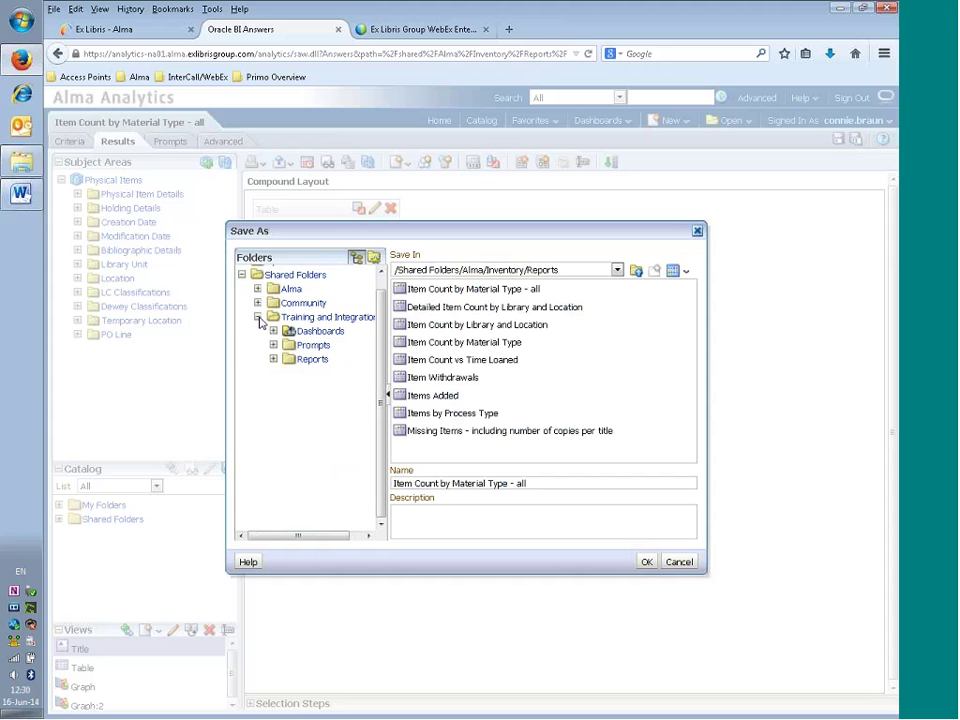
pyautogui.click(322, 359)
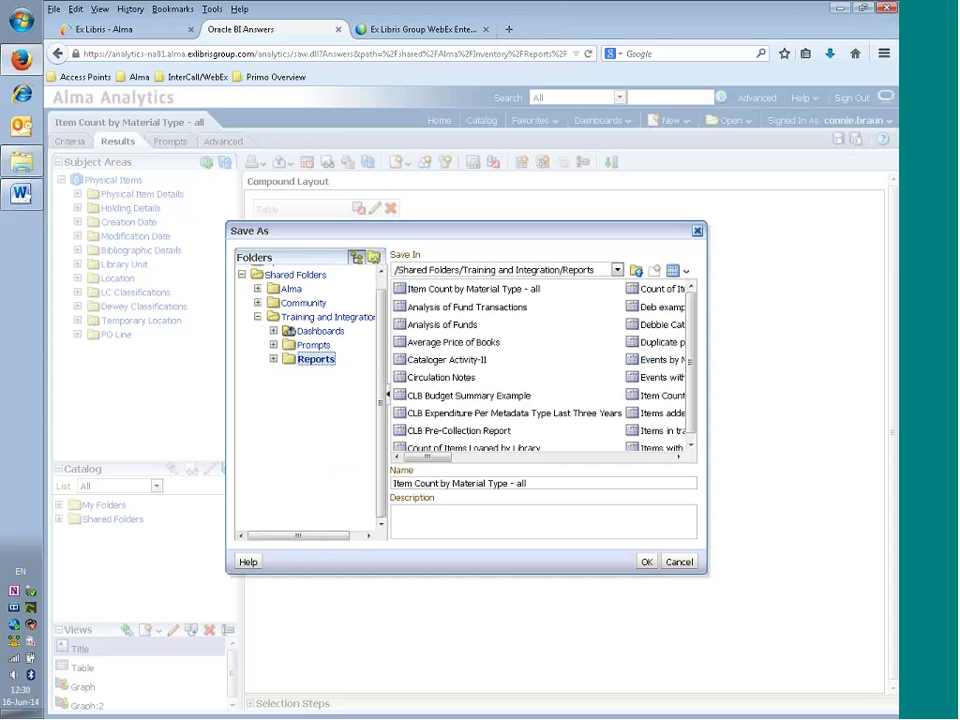
# - Name the copy "Items with Material Type = None with Author, Title, Call Number"
pyautogui.click(546, 482)
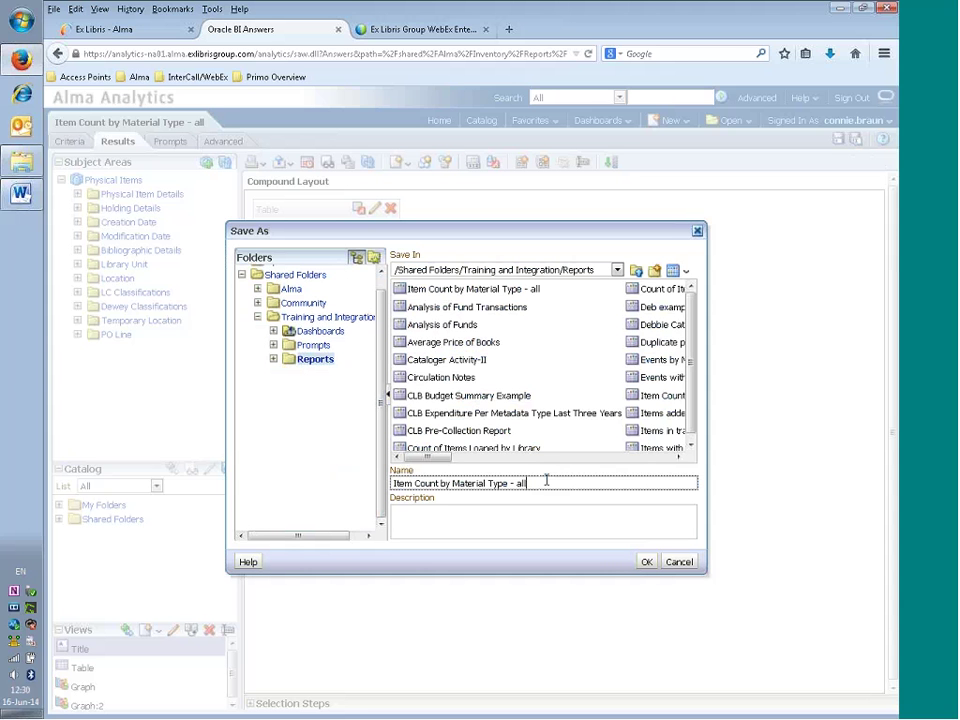
pyautogui.press('BackSpace')
pyautogui.press('BackSpace')
pyautogui.press('BackSpace')
pyautogui.press('BackSpace')
pyautogui.press('BackSpace')
pyautogui.press('BackSpace')
pyautogui.press('BackSpace')
pyautogui.press('BackSpace')
pyautogui.press('BackSpace')
pyautogui.press('BackSpace')
pyautogui.press('BackSpace')
pyautogui.press('BackSpace')
pyautogui.press('BackSpace')
pyautogui.press('BackSpace')
pyautogui.press('BackSpace')
pyautogui.press('BackSpace')
pyautogui.press('BackSpace')
pyautogui.press('BackSpace')
pyautogui.press('BackSpace')
pyautogui.press('BackSpace')
pyautogui.press('BackSpace')
pyautogui.press('BackSpace')
pyautogui.press('BackSpace')
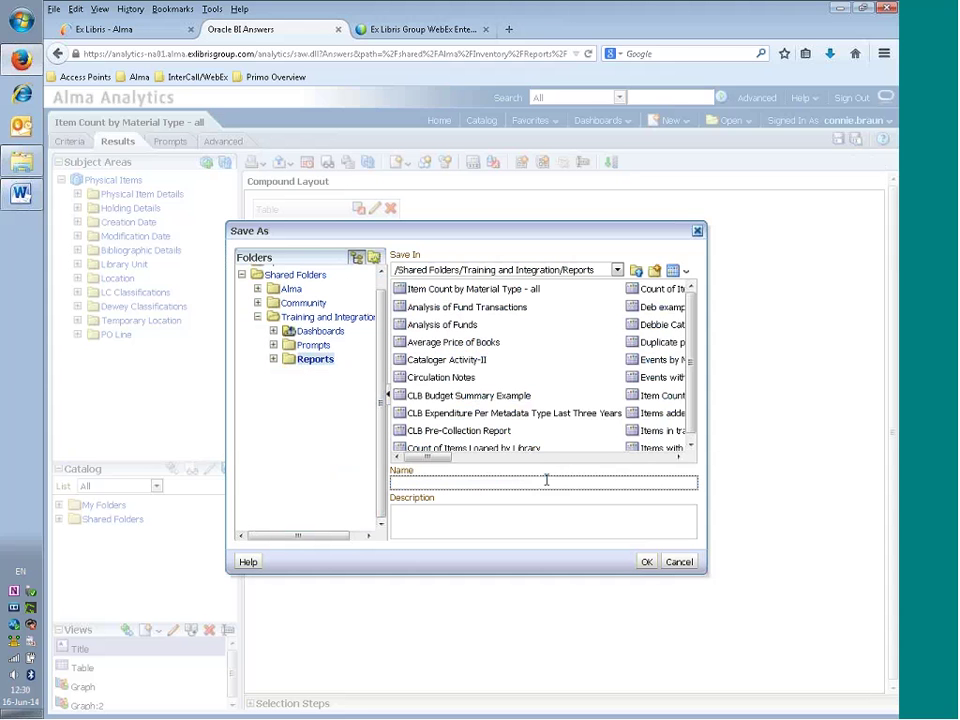
pyautogui.write('Items with Material Type = ')
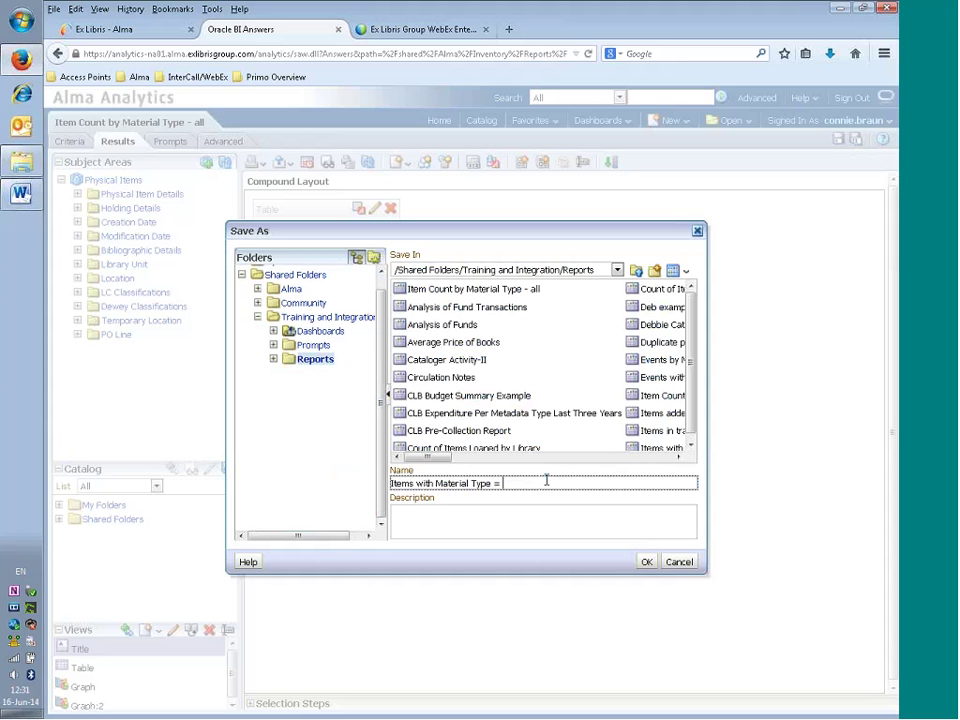
pyautogui.write('None with Author, Title, Ca')
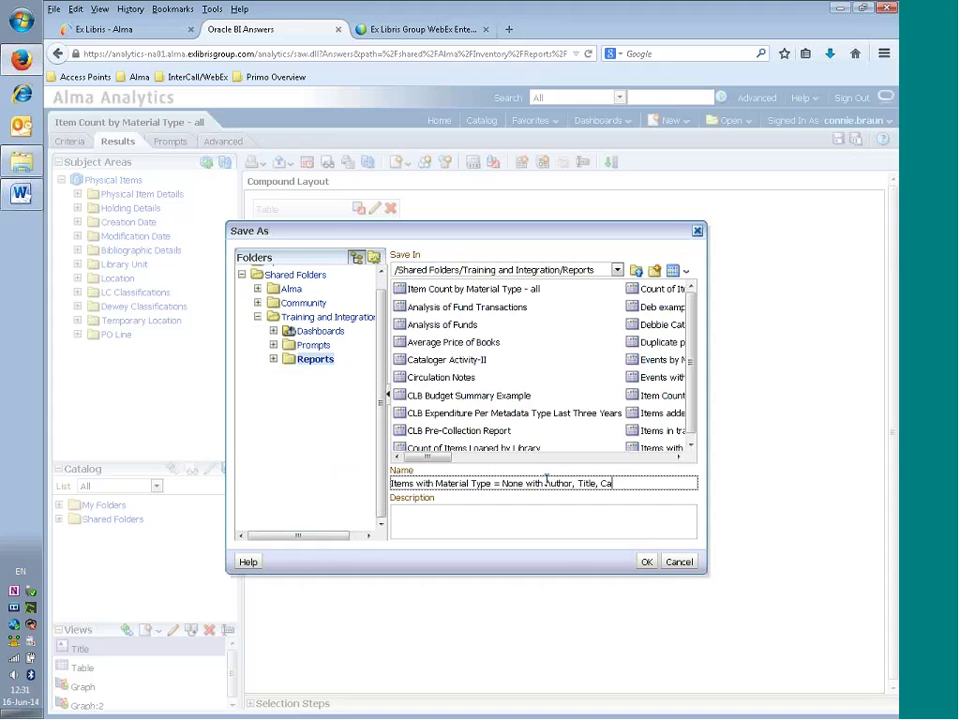
pyautogui.write('ll Number')
# - Save the copy with the description "get a list of Items with Material Type = None with Author, Title, Call Number filtering by Process type"
pyautogui.moveTo(651, 483); pyautogui.dragTo(457, 540)
pyautogui.hotkey('ctrl', 'c')
pyautogui.press('Tab')
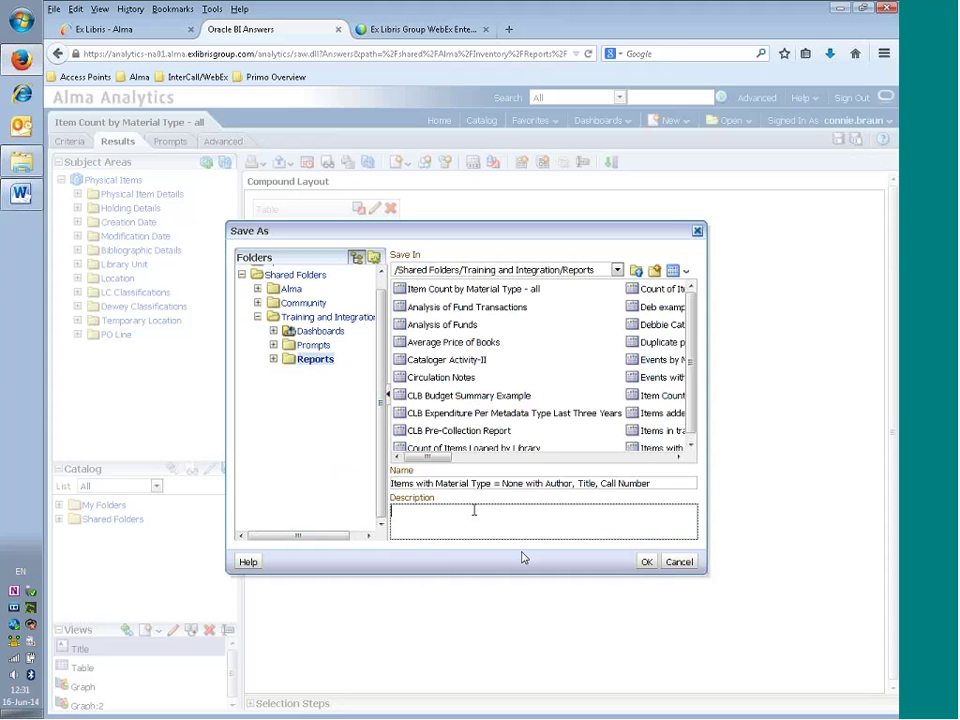
pyautogui.write('gett')
pyautogui.press('BackSpace')
pyautogui.write('a list of')
pyautogui.hotkey('ctrl', 'v')
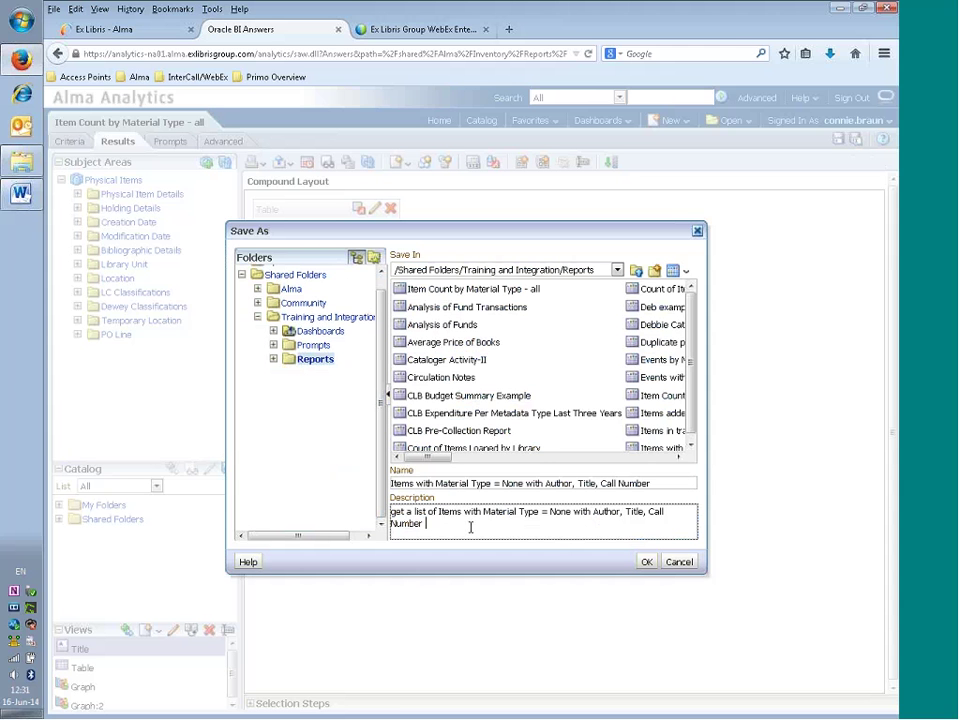
pyautogui.write('filterin')
pyautogui.write('g mb')
pyautogui.press('BackSpace')
pyautogui.press('BackSpace')
pyautogui.write('by Process type.')
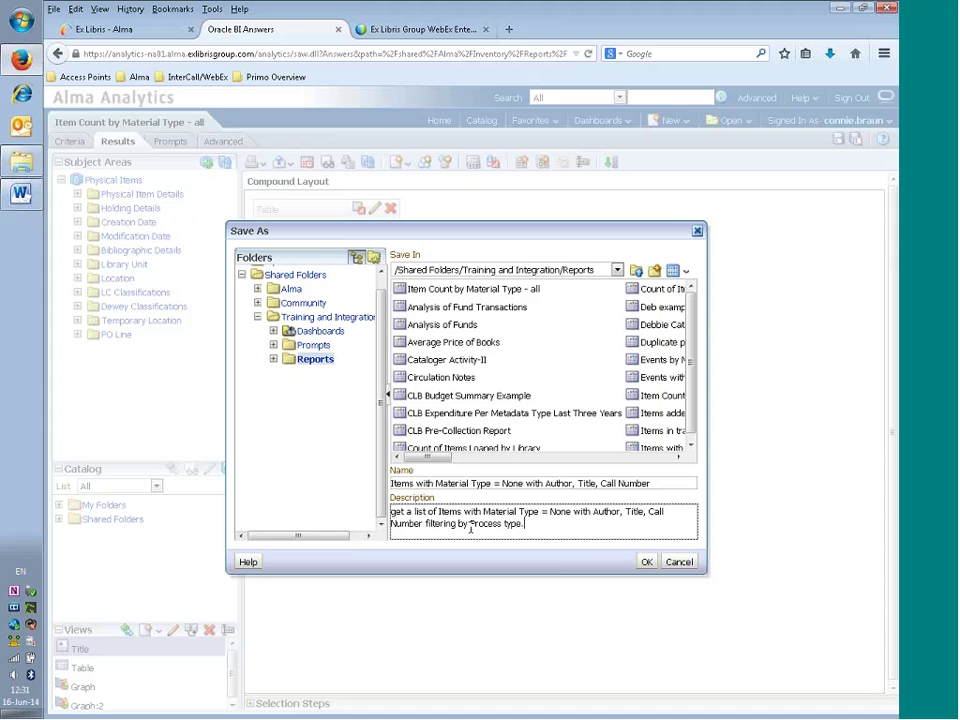
pyautogui.press('BackSpace')
pyautogui.click(644, 562)
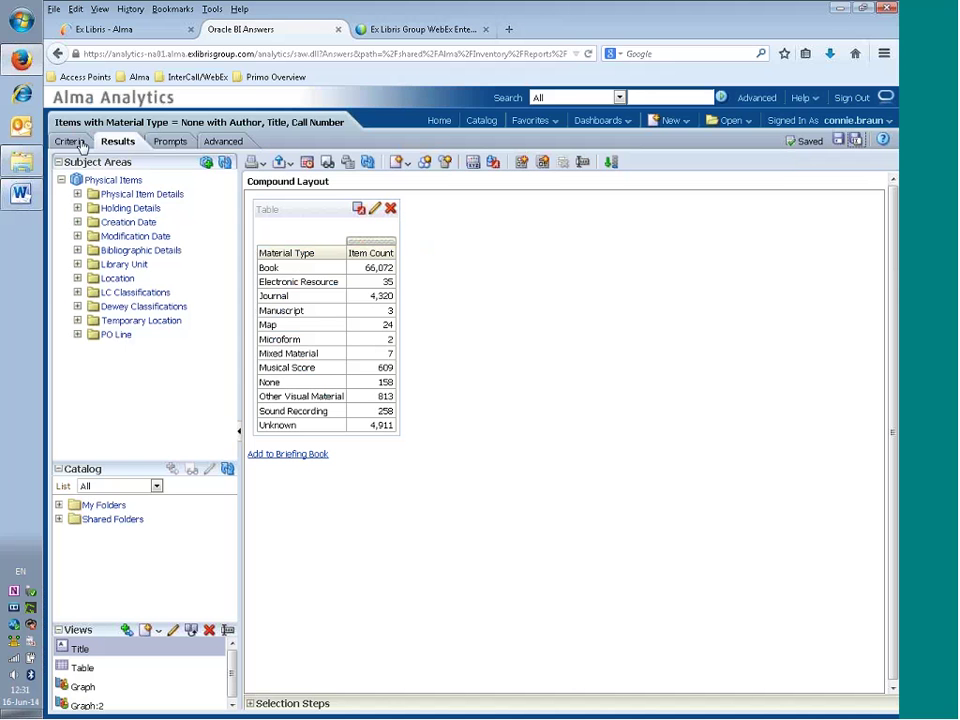
# - Remove the Item Count column from the analysis criteria
pyautogui.click(72, 141)
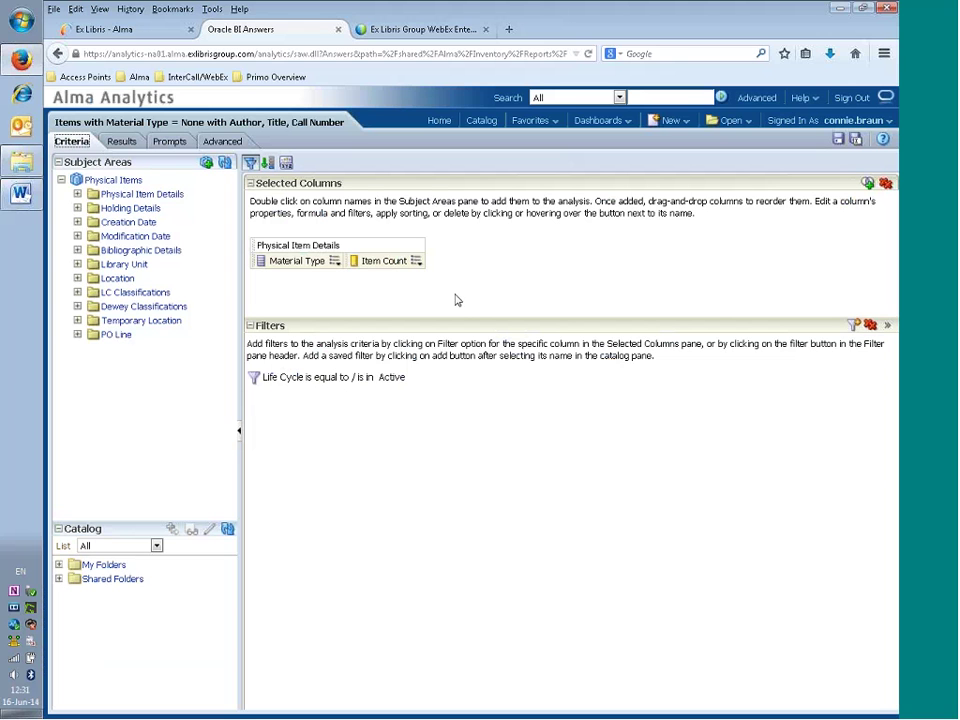
pyautogui.click(417, 261)
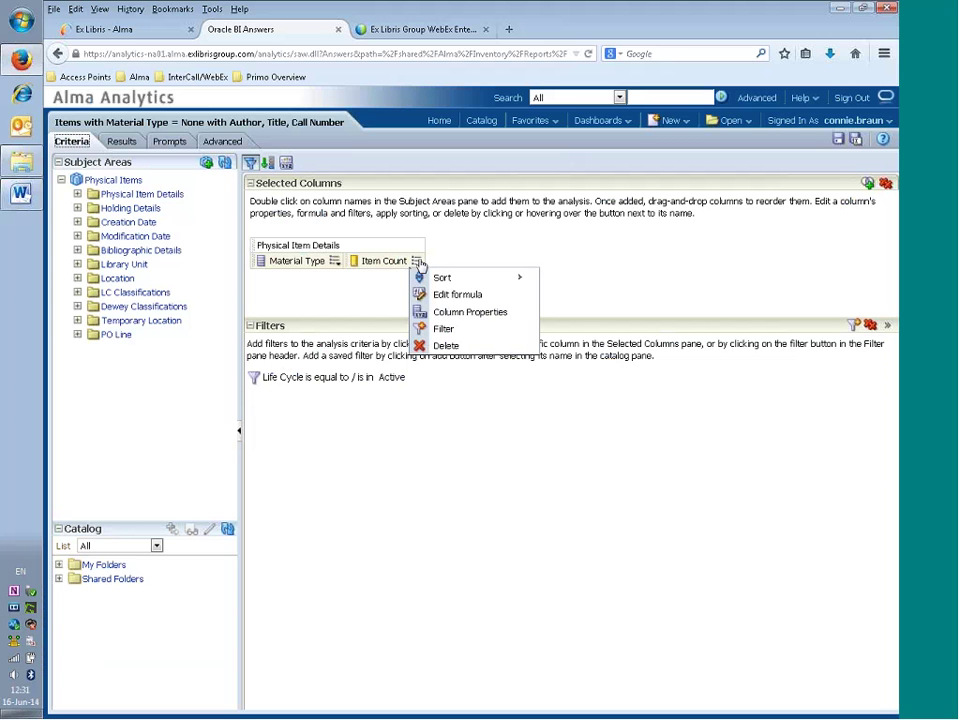
pyautogui.click(445, 346)
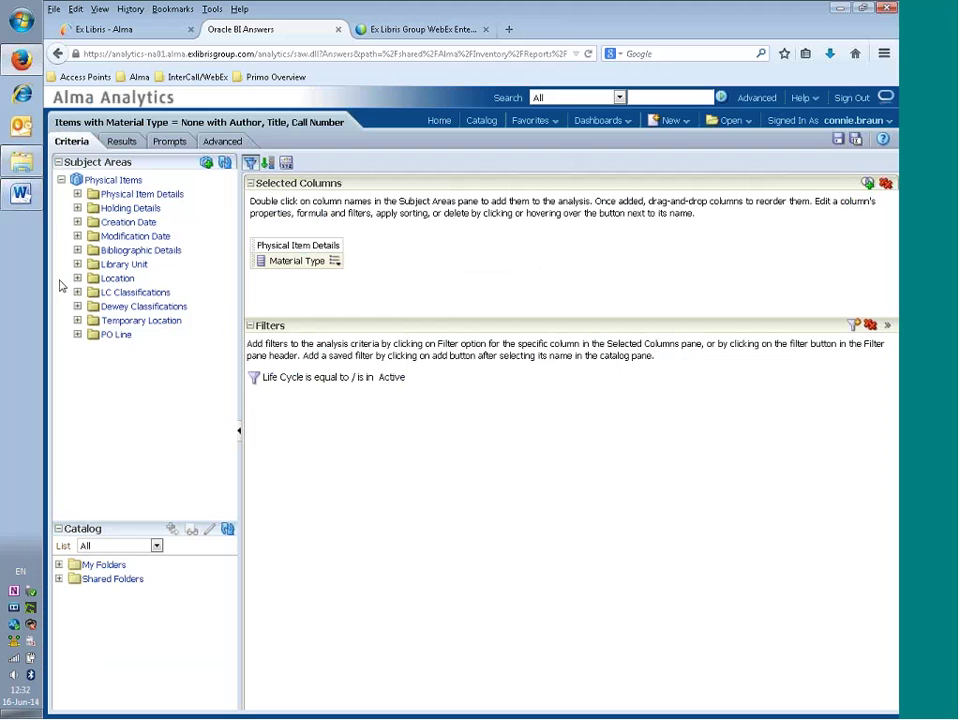
# - Add the MMS Id, Author and Title columns from Bibliographic Details to the analysis, in that order
pyautogui.click(78, 254)
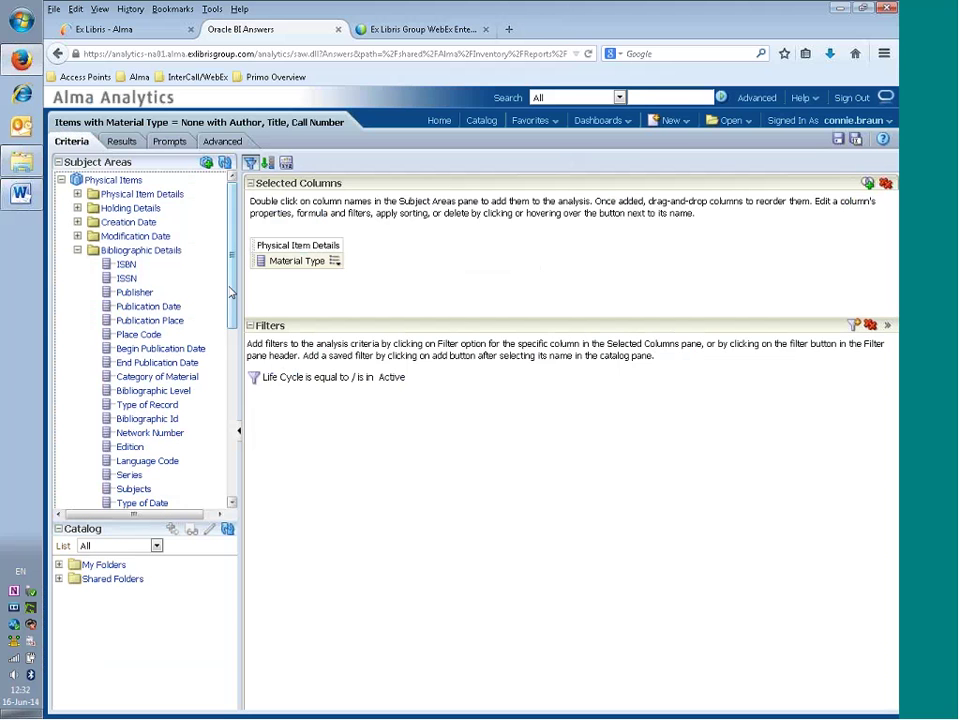
pyautogui.scroll(-1, 236, 310)
pyautogui.scroll(-5, 121, 428)
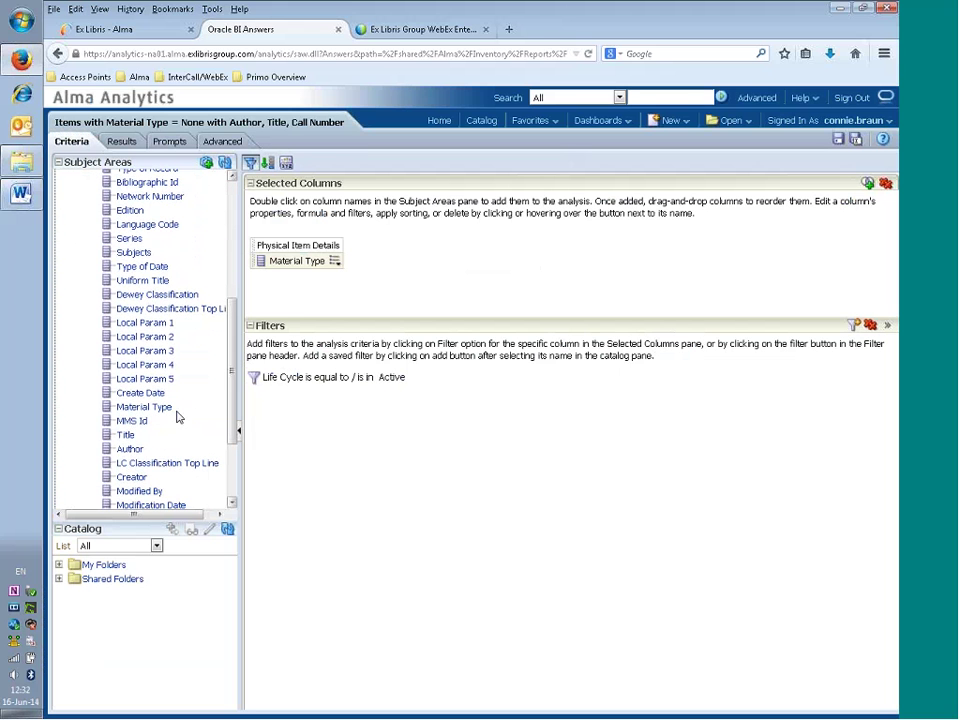
pyautogui.doubleClick(128, 421)
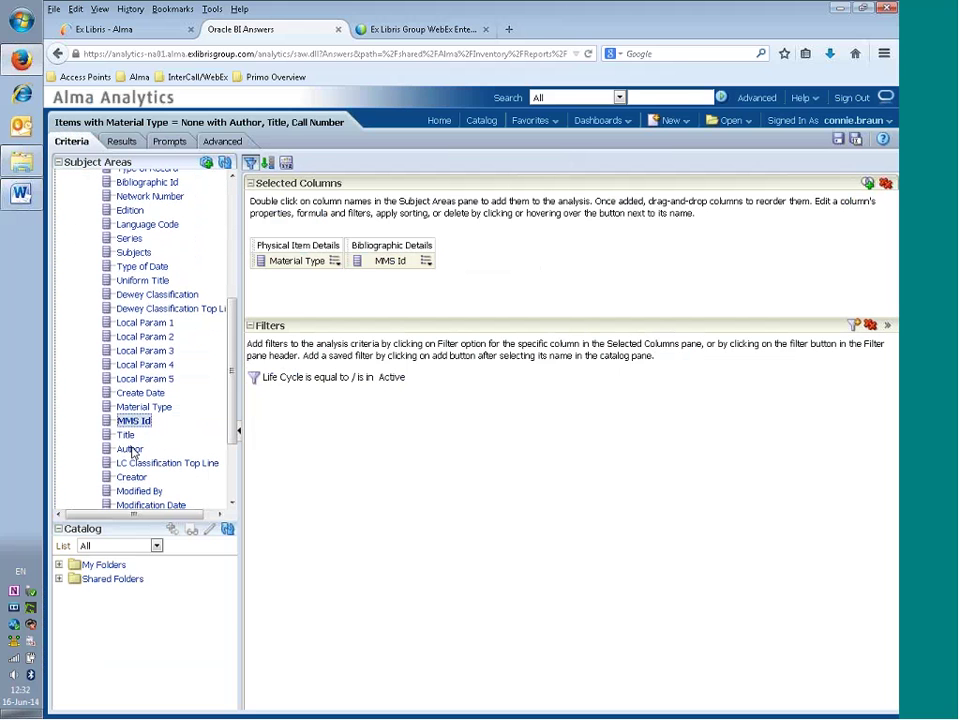
pyautogui.click(133, 450)
pyautogui.doubleClick(133, 450)
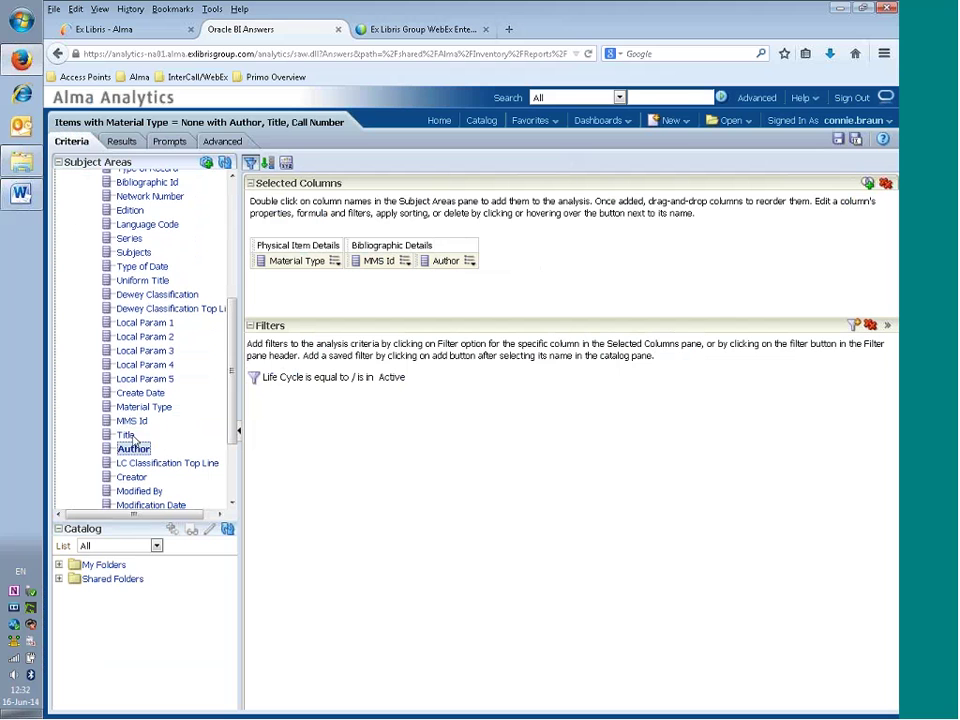
pyautogui.doubleClick(126, 435)
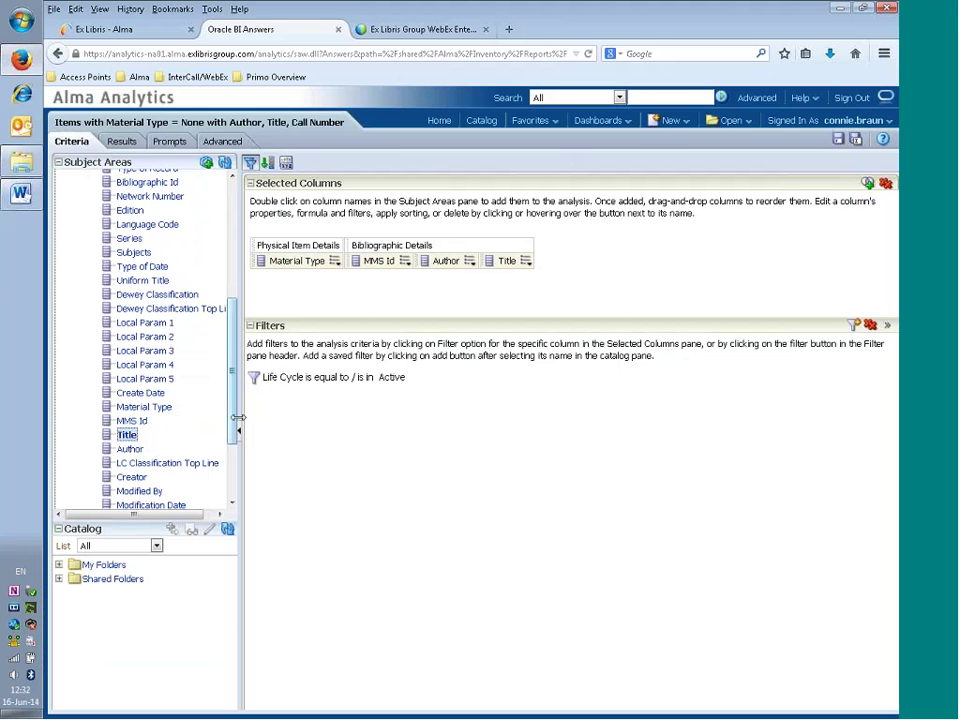
# - Add the Permanent Call Number column from Holding Details to the analysis
pyautogui.scroll(6, 200, 300)
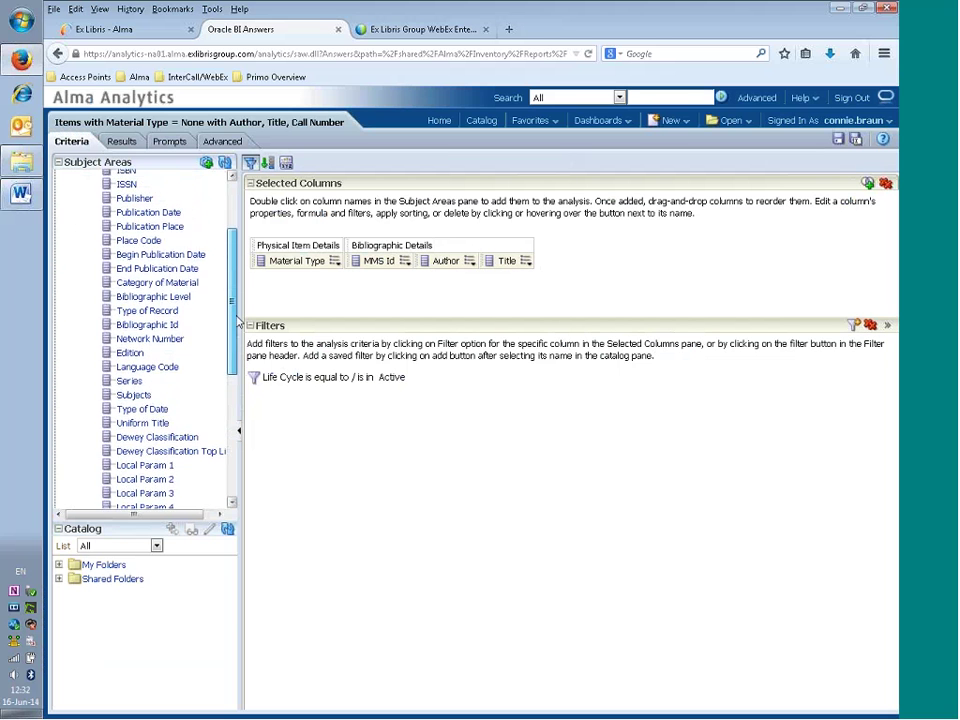
pyautogui.click(77, 250)
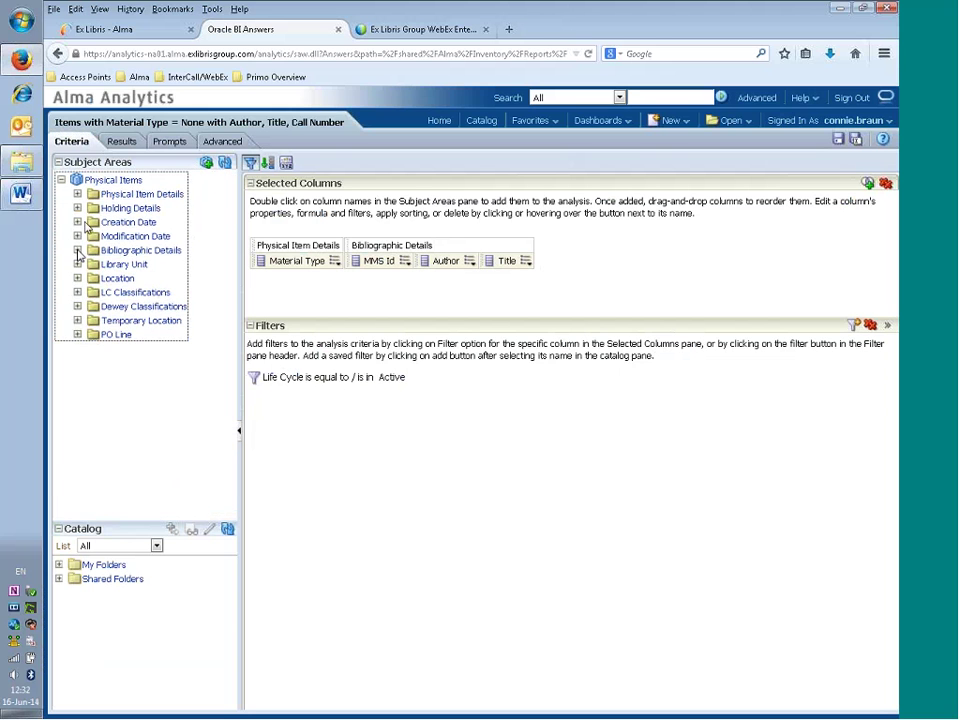
pyautogui.click(77, 208)
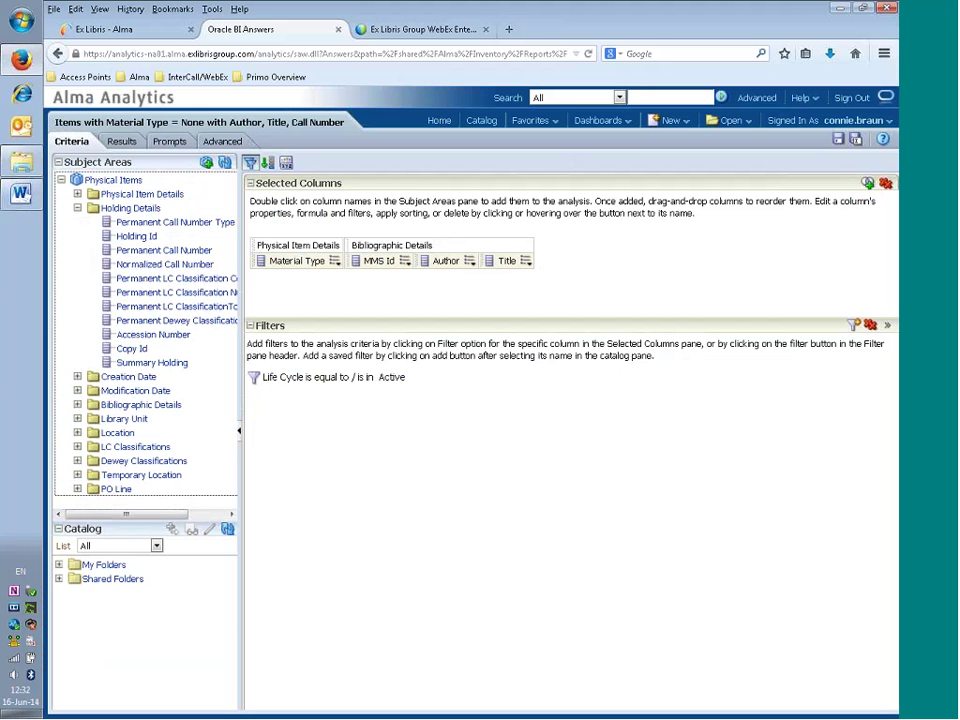
pyautogui.click(163, 250)
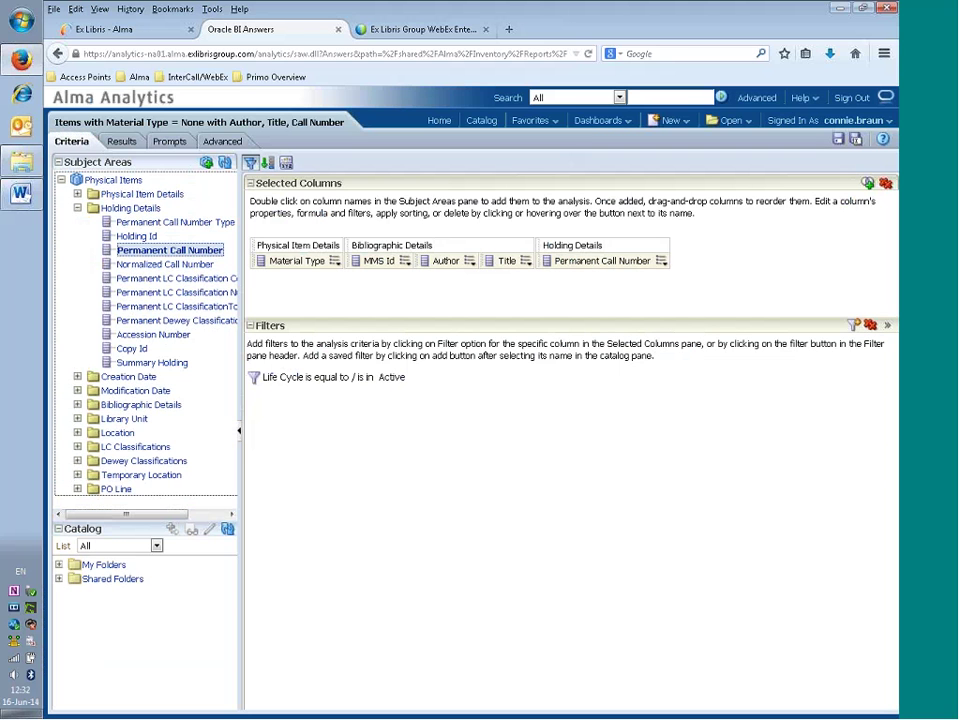
pyautogui.click(77, 209)
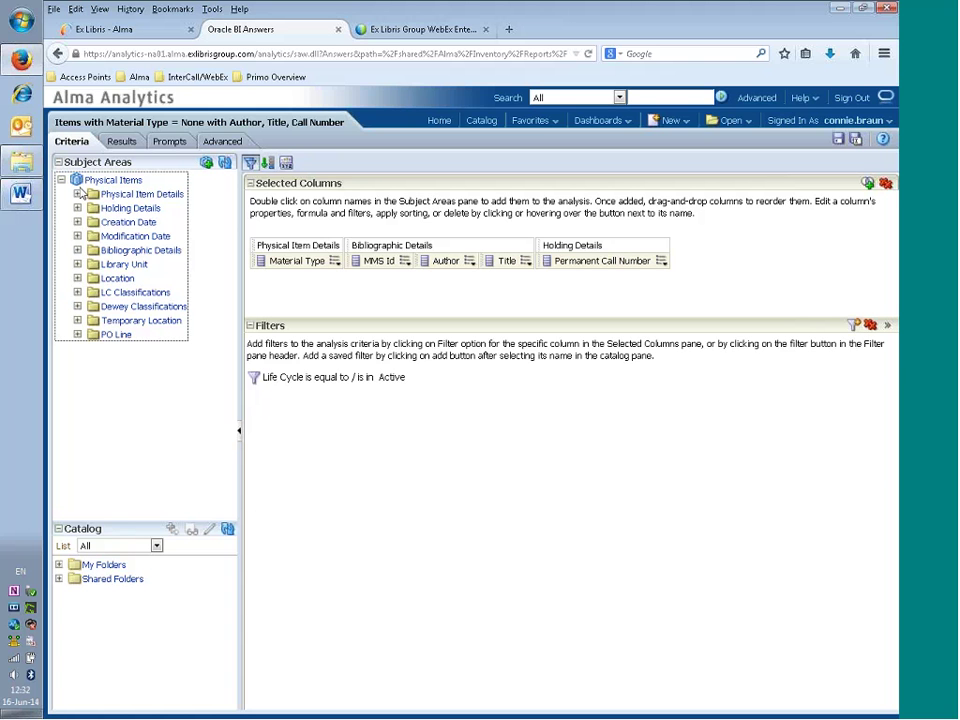
# - Add the Process Type column from Physical Item Details to the analysis, keeping only one copy of it
pyautogui.click(77, 194)
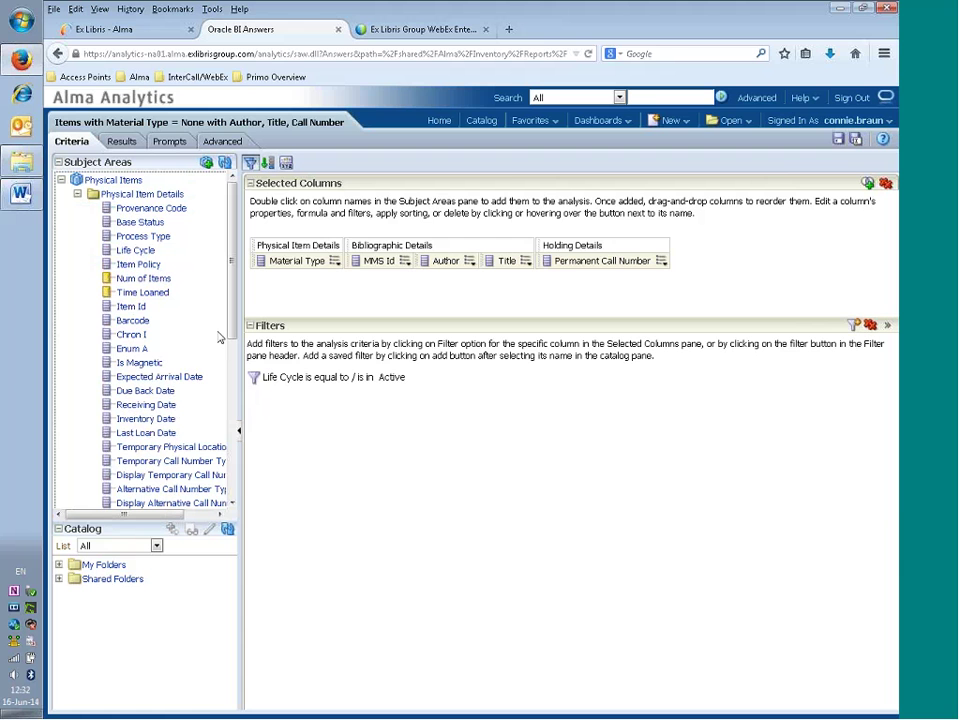
pyautogui.doubleClick(168, 237)
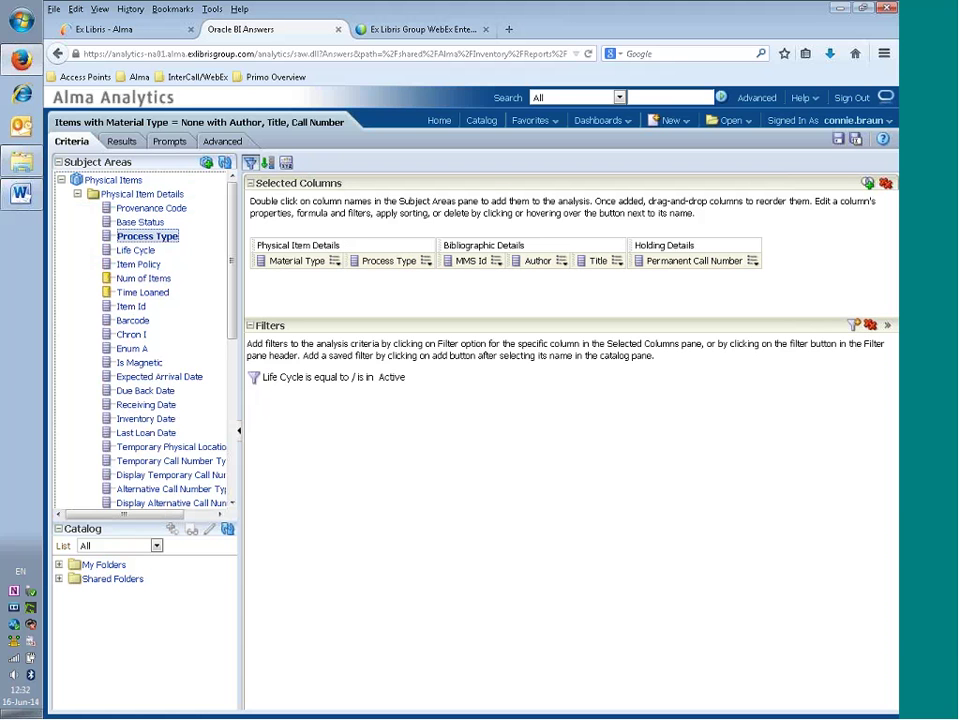
pyautogui.doubleClick(167, 240)
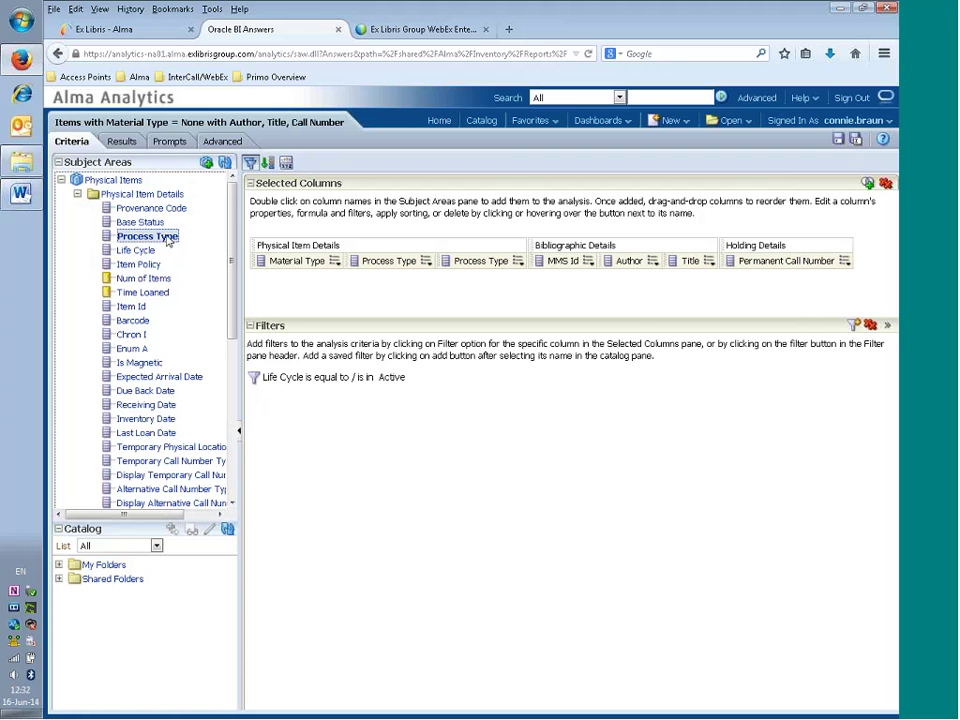
pyautogui.click(518, 262)
pyautogui.click(540, 345)
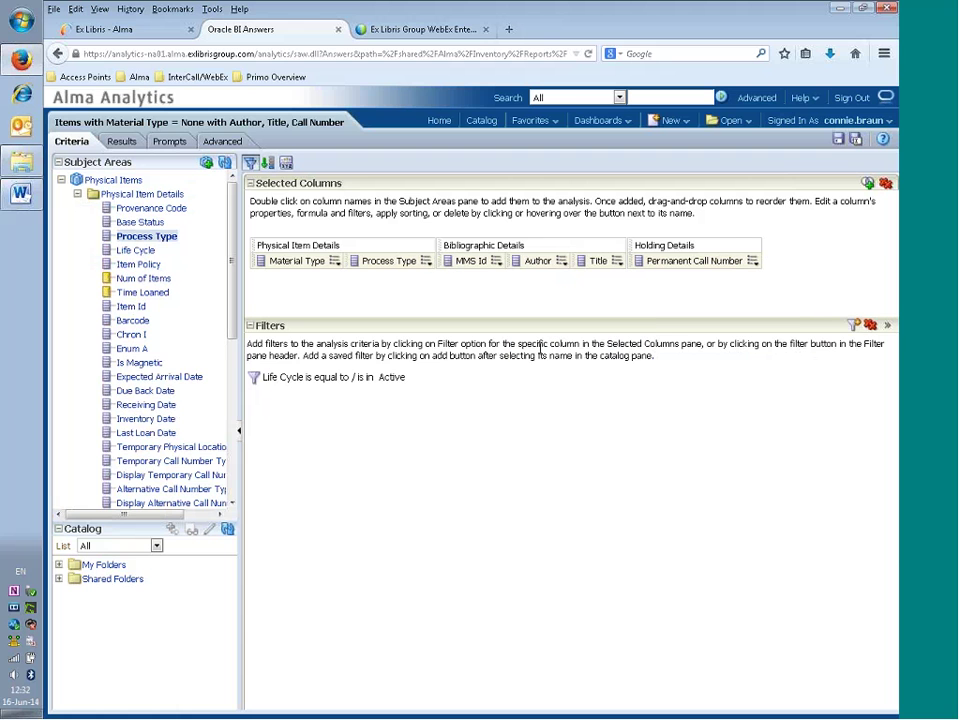
pyautogui.click(78, 195)
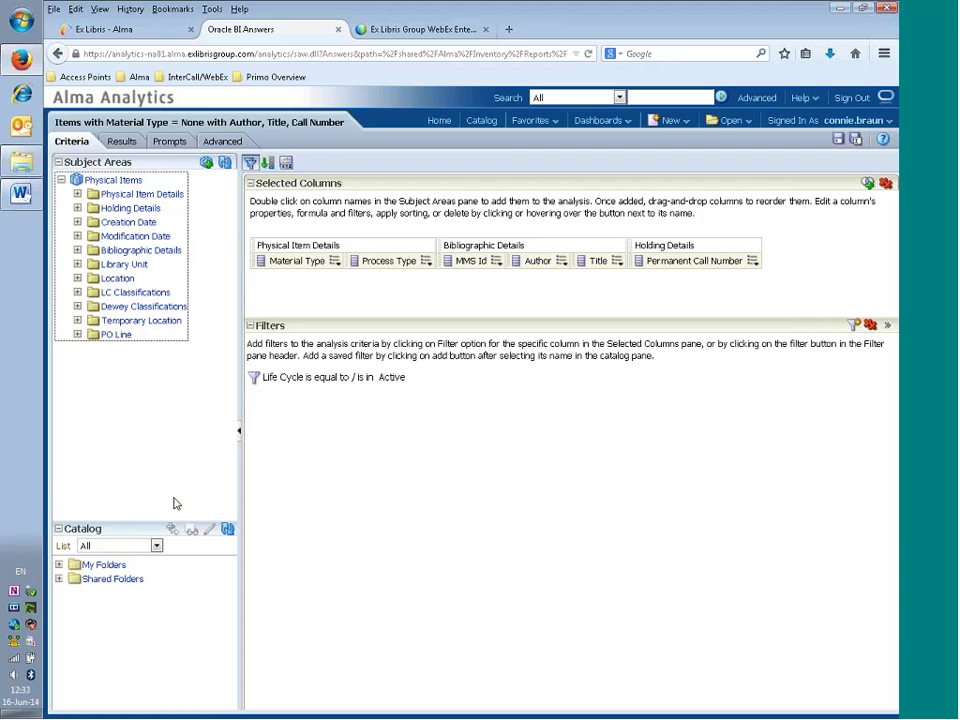
# - Save the analysis with its new columns and display its results
pyautogui.click(838, 139)
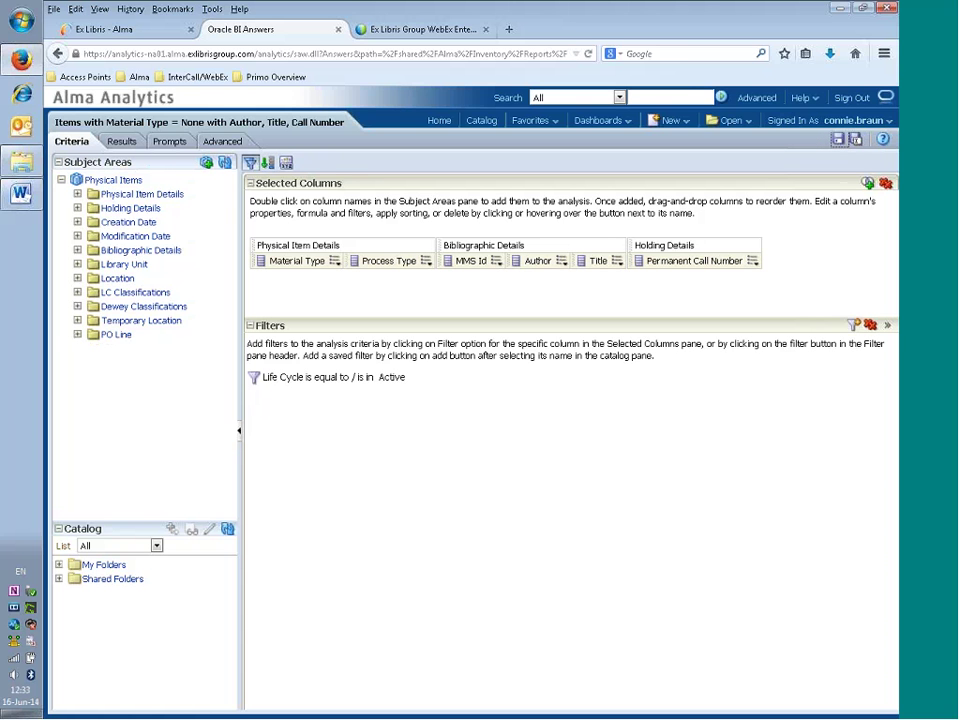
pyautogui.click(121, 142)
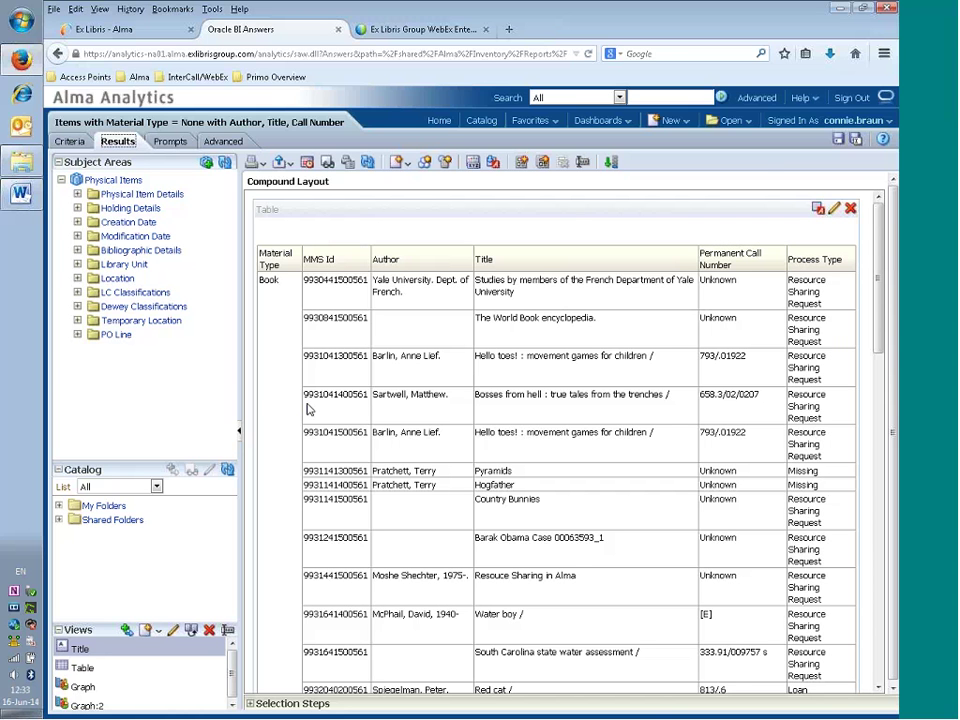
# - Filter the analysis criteria so that Material Type is equal to / is in None
pyautogui.click(66, 143)
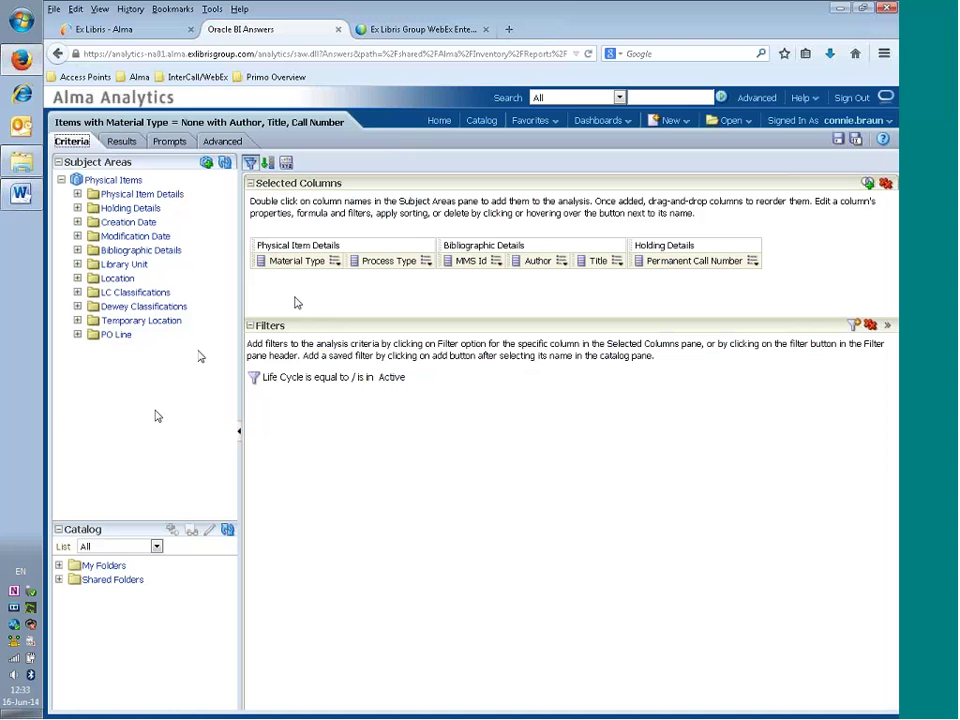
pyautogui.click(335, 261)
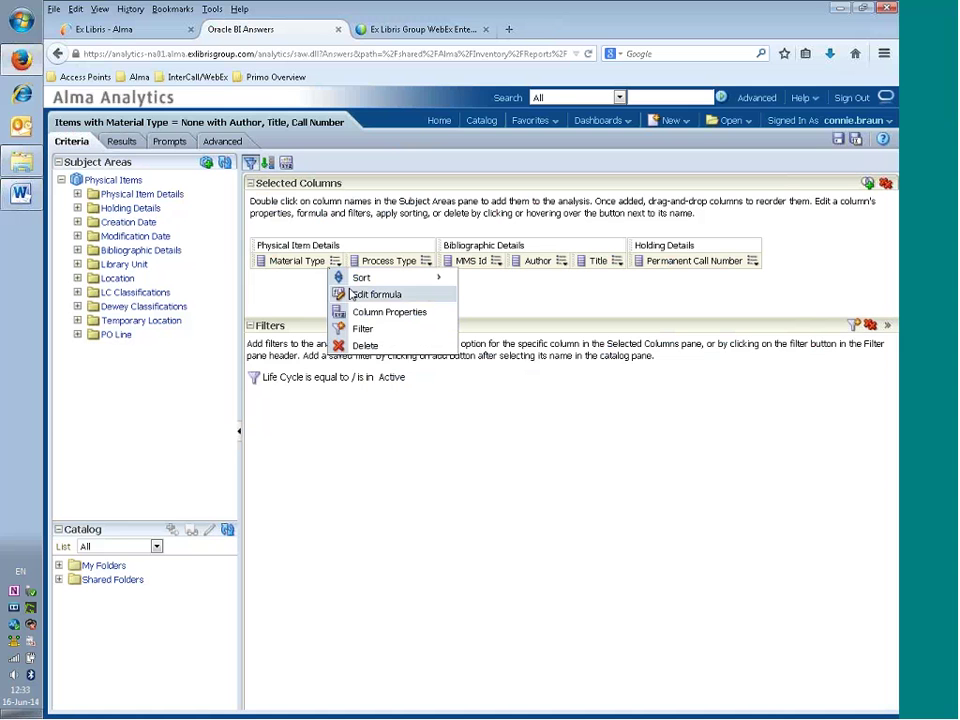
pyautogui.click(362, 330)
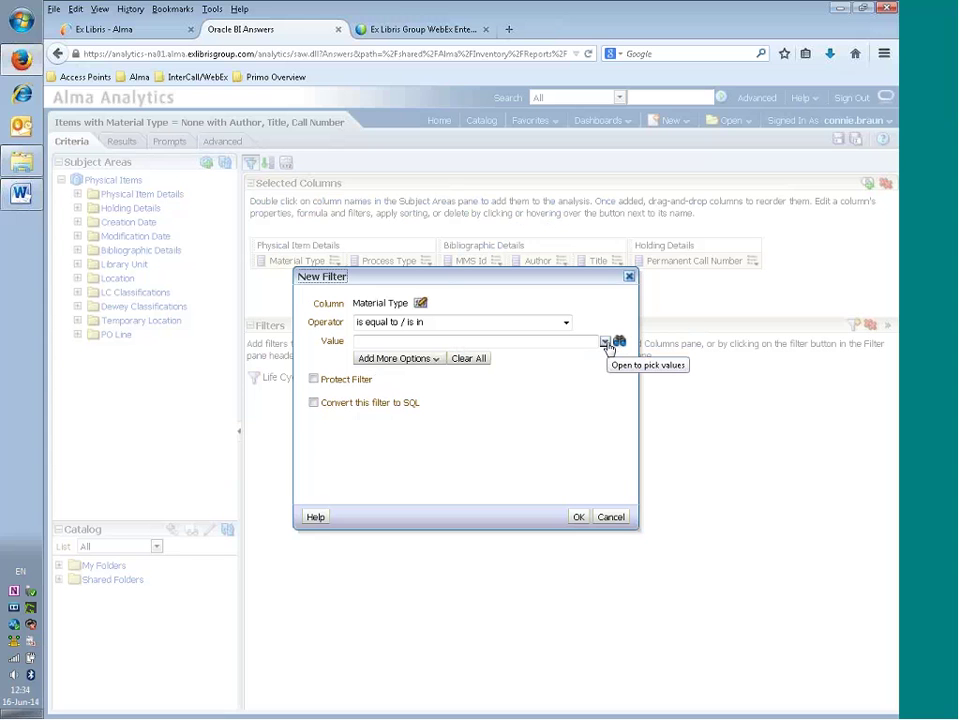
pyautogui.click(605, 343)
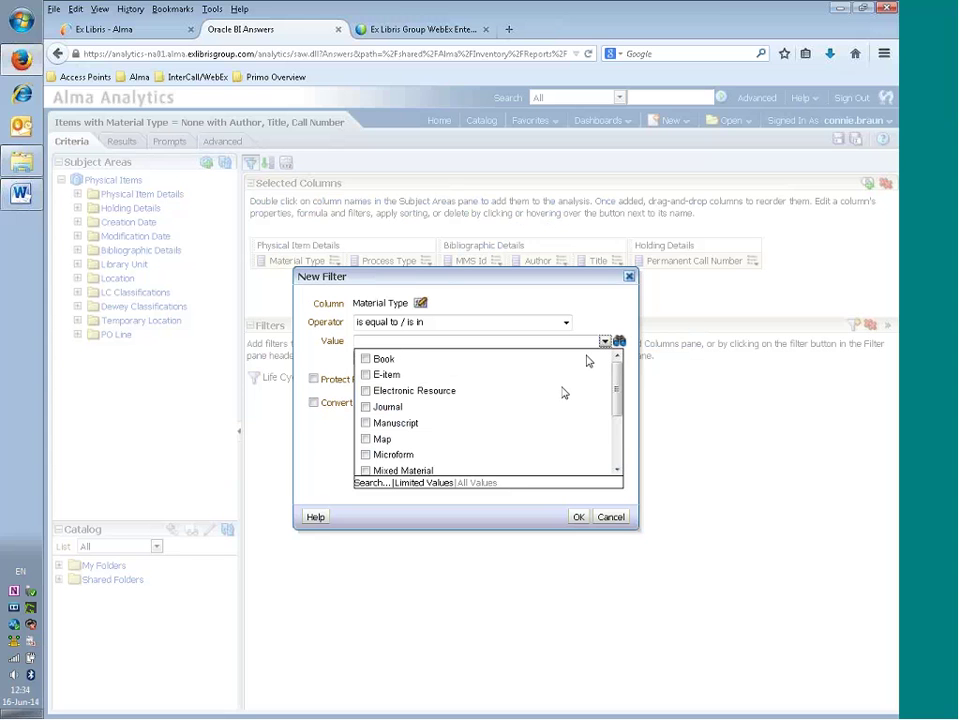
pyautogui.scroll(-3, 563, 400)
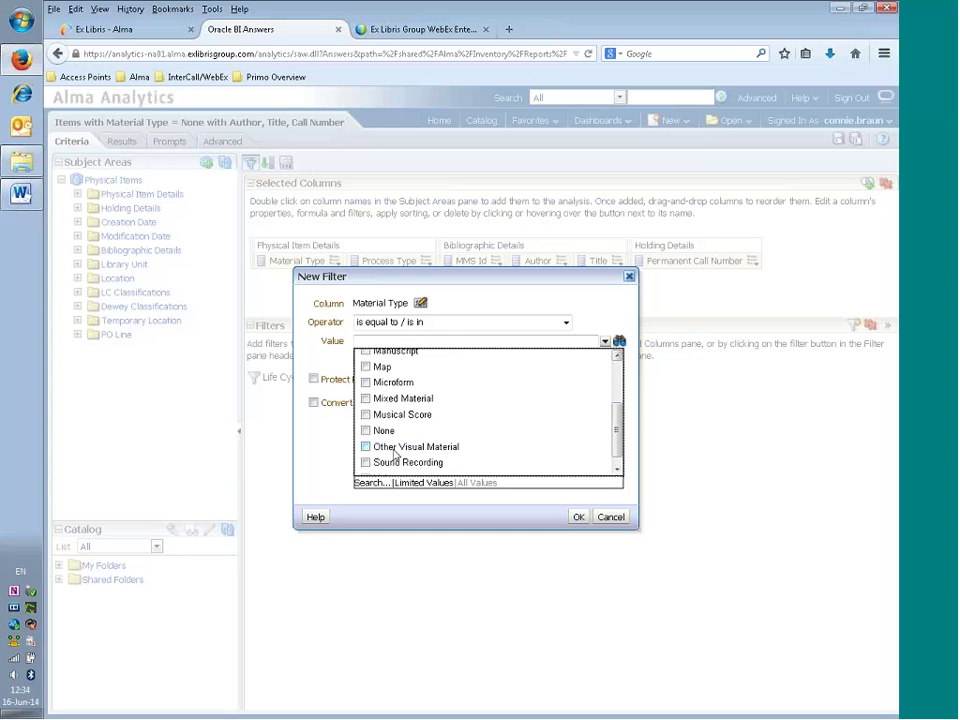
pyautogui.click(366, 431)
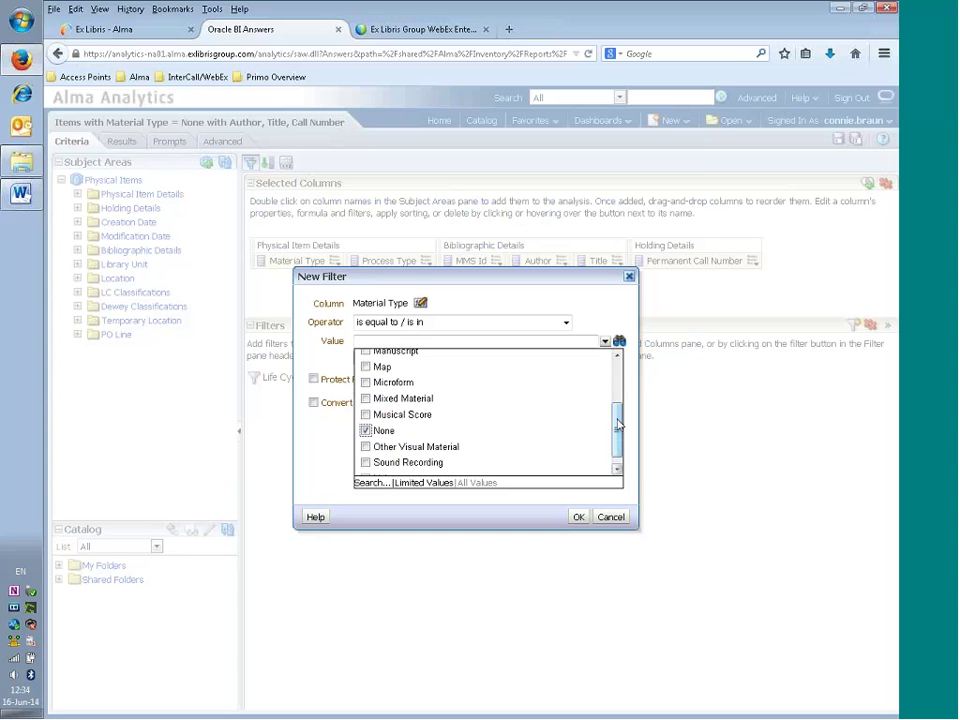
pyautogui.moveTo(618, 425)
pyautogui.mouseDown()
pyautogui.moveTo(621, 449)
pyautogui.moveTo(632, 367)
pyautogui.moveTo(623, 442)
pyautogui.mouseUp()
pyautogui.click(502, 524)
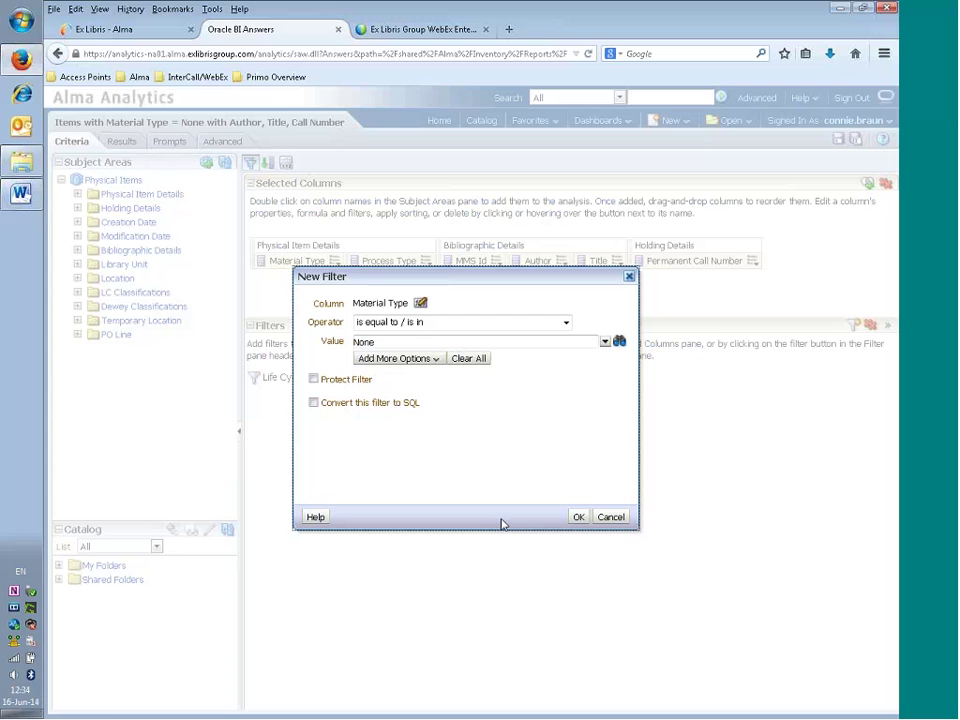
pyautogui.click(578, 517)
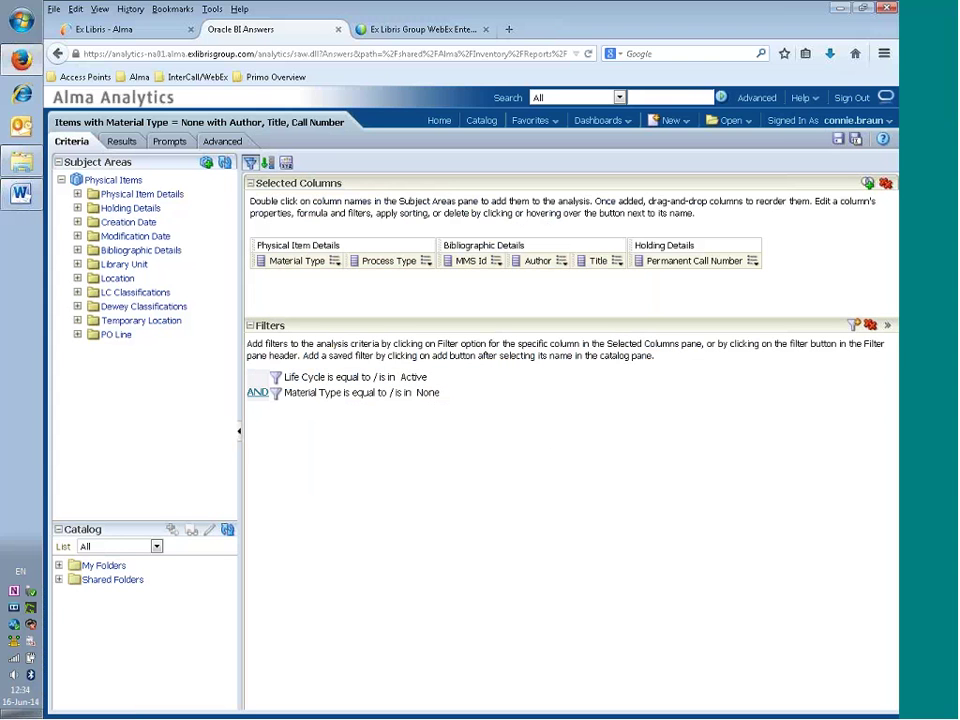
# - Save the filtered analysis and review the process types of the listed items in its results
pyautogui.click(838, 139)
pyautogui.click(121, 141)
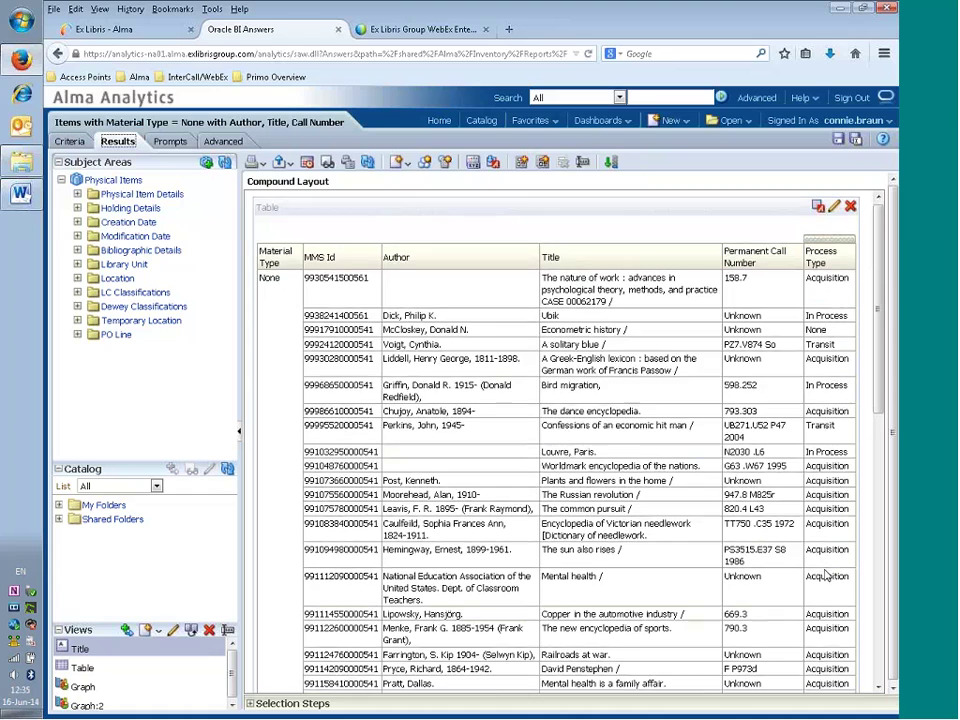
pyautogui.scroll(-2, 826, 574)
pyautogui.scroll(-2, 822, 582)
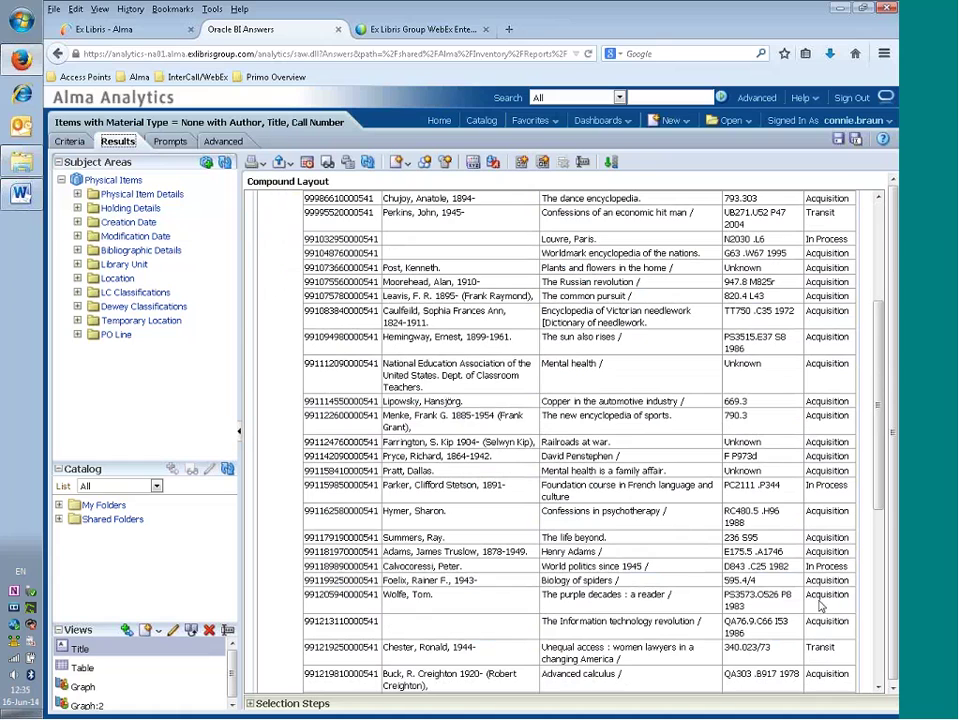
pyautogui.scroll(-4, 820, 606)
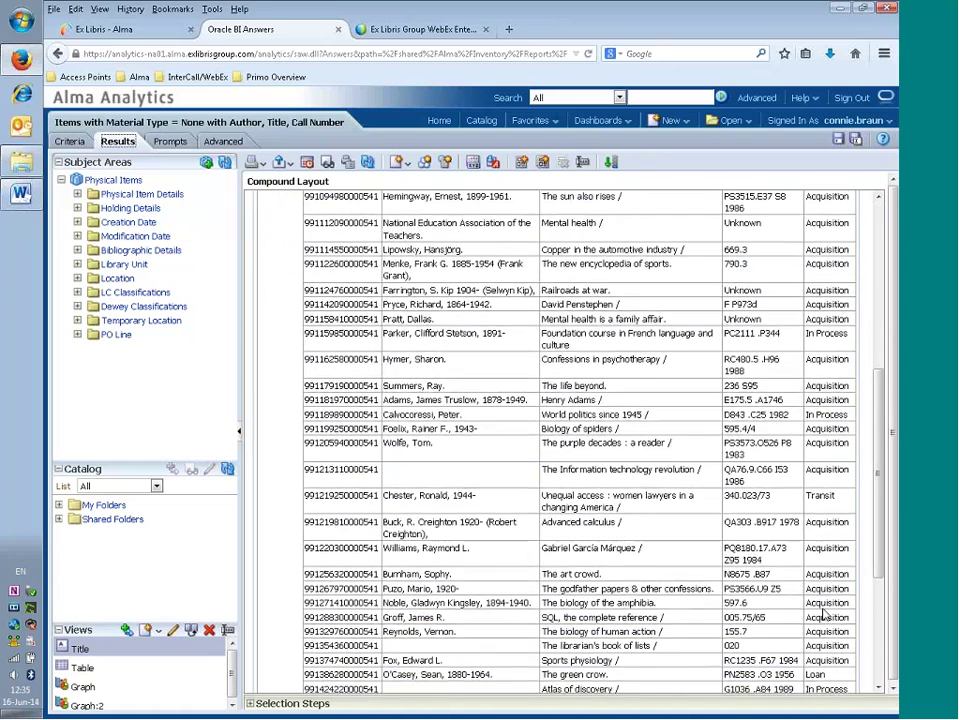
pyautogui.scroll(-1, 825, 622)
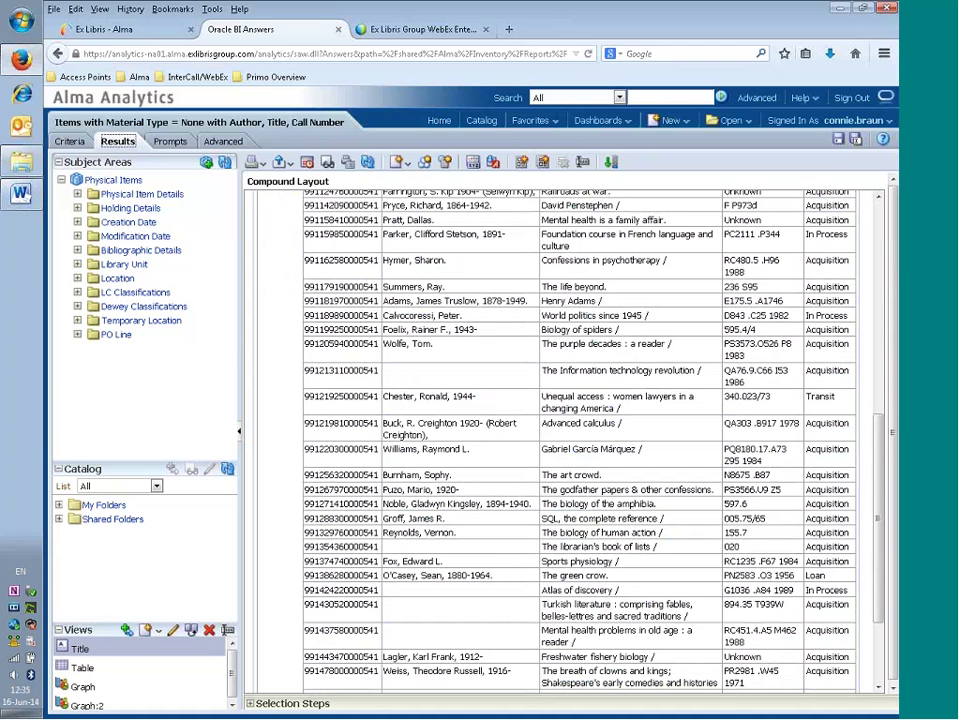
# - Switch to Alma and run a repository search of all titles for the keywords "green crow"
pyautogui.click(103, 28)
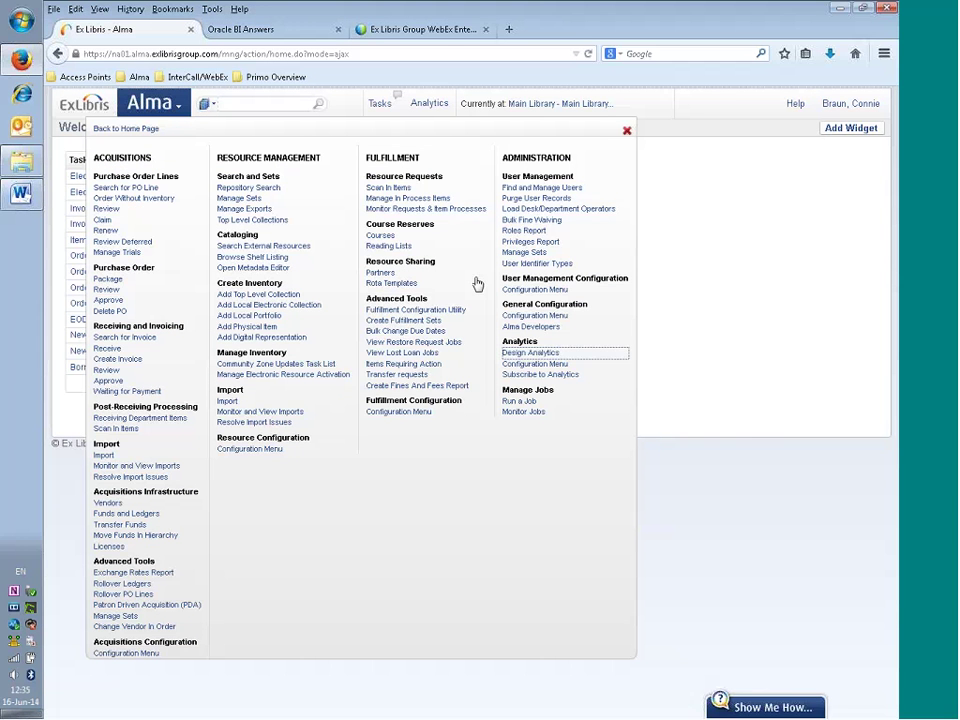
pyautogui.click(288, 105)
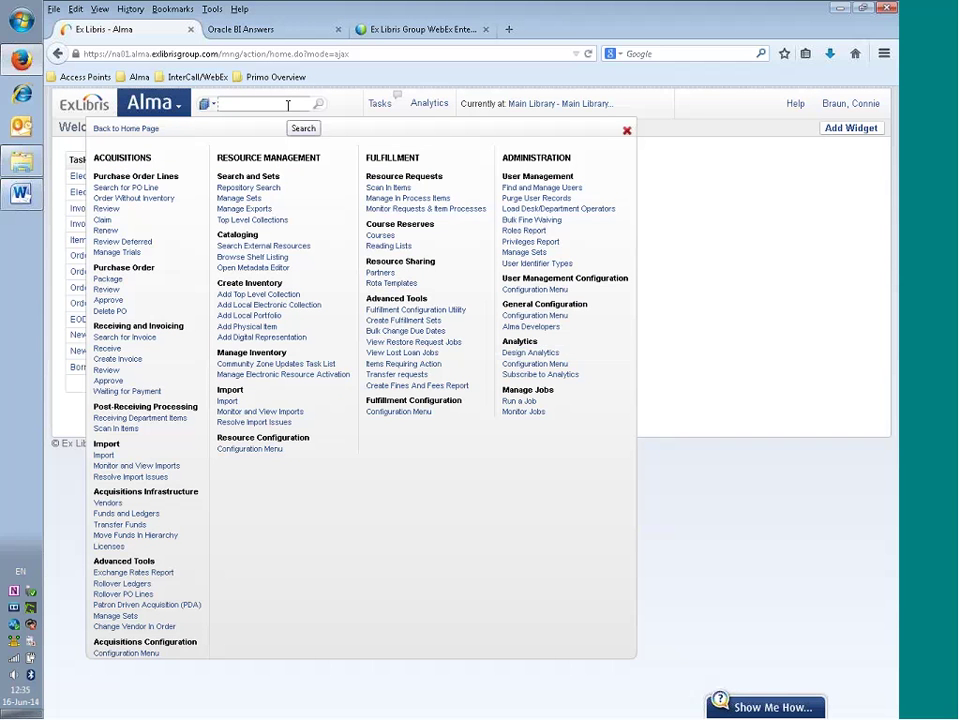
pyautogui.click(240, 188)
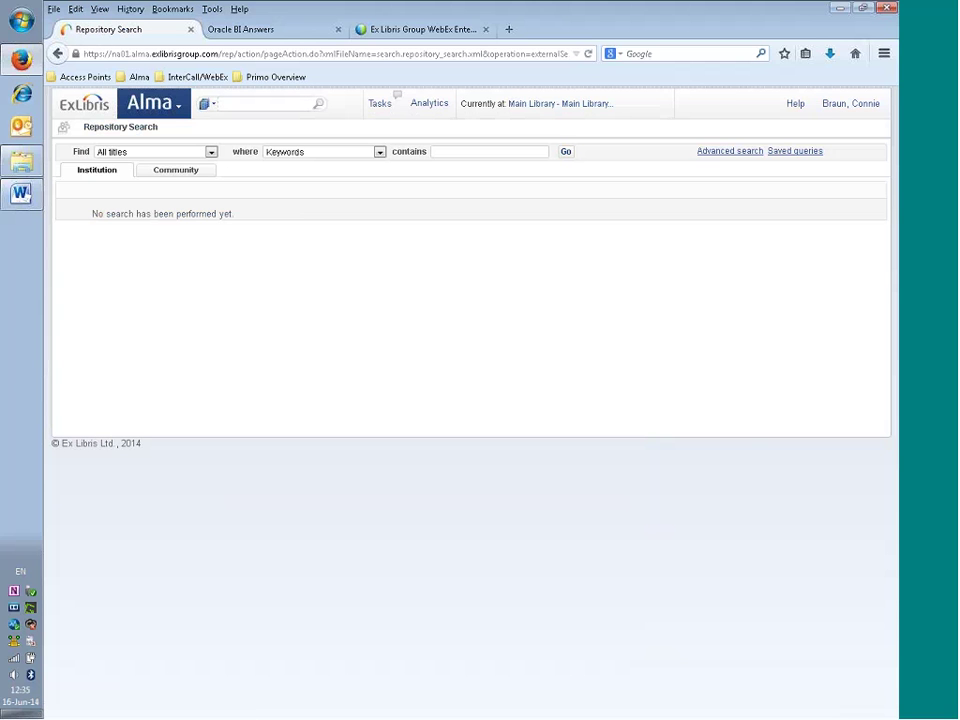
pyautogui.click(456, 153)
pyautogui.write('green')
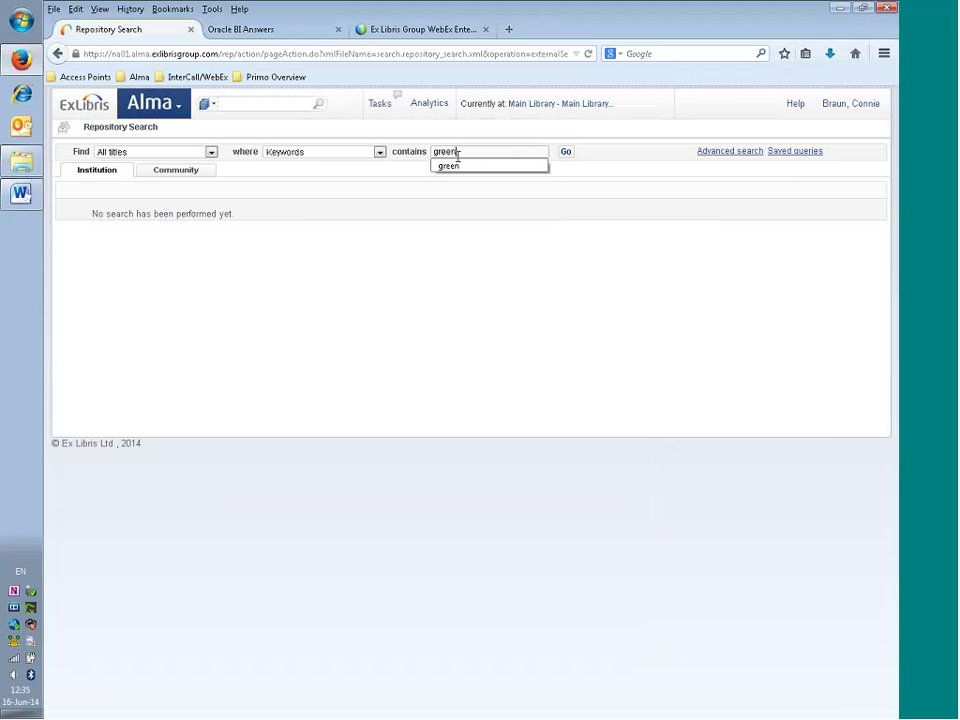
pyautogui.write(' crow')
pyautogui.press('Return')
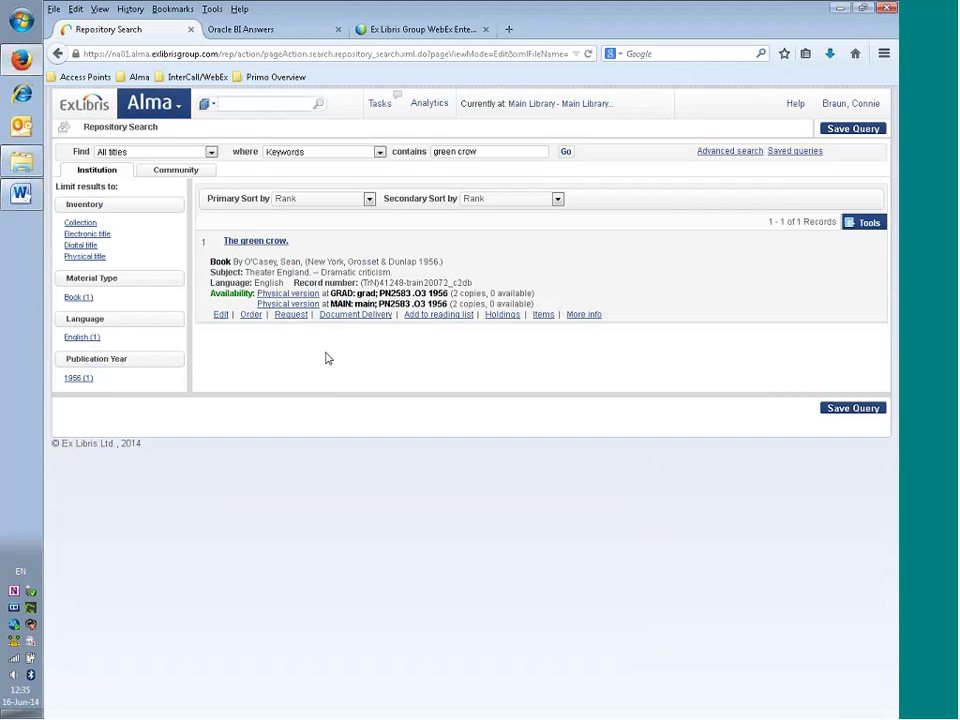
# - List the items of The green crow and check the material type of the Main Library item with barcode 85638, leaving its editor without saving
pyautogui.click(545, 317)
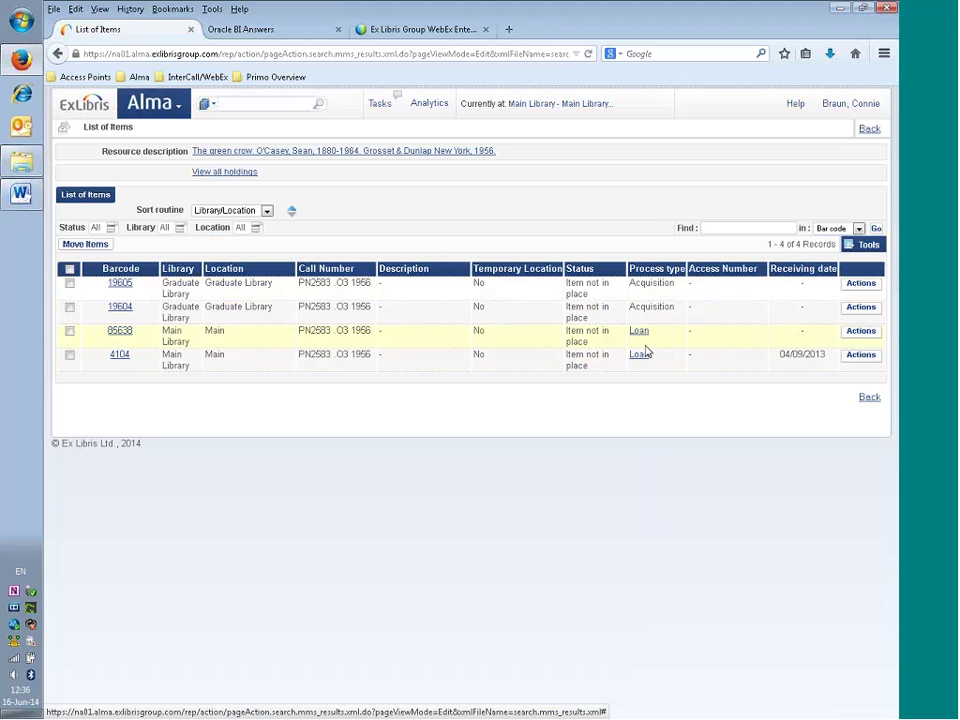
pyautogui.click(871, 337)
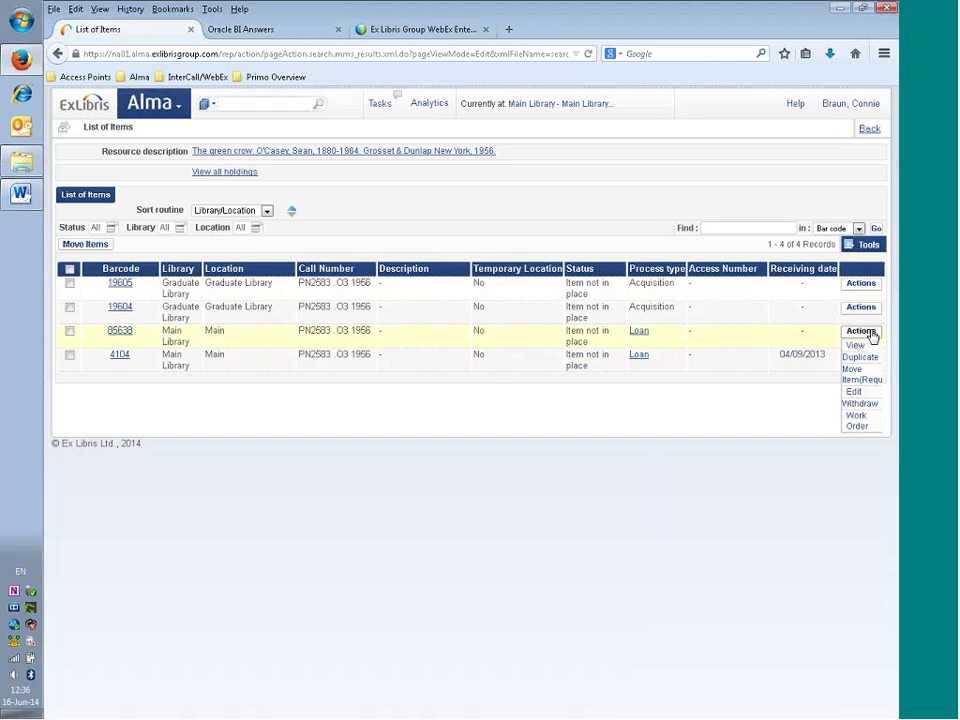
pyautogui.click(853, 391)
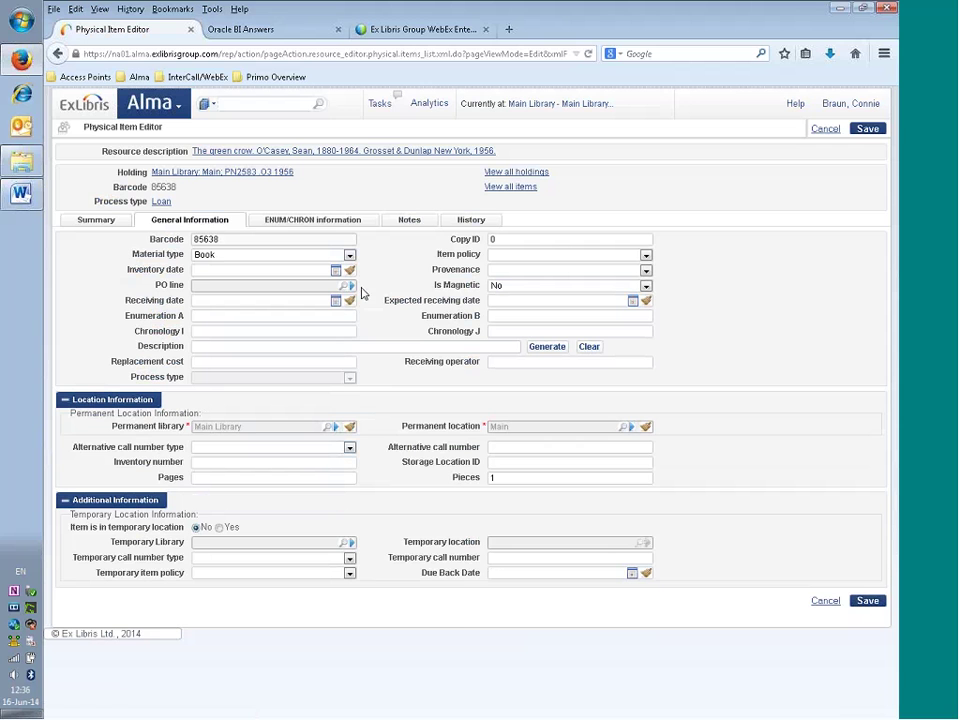
pyautogui.click(834, 602)
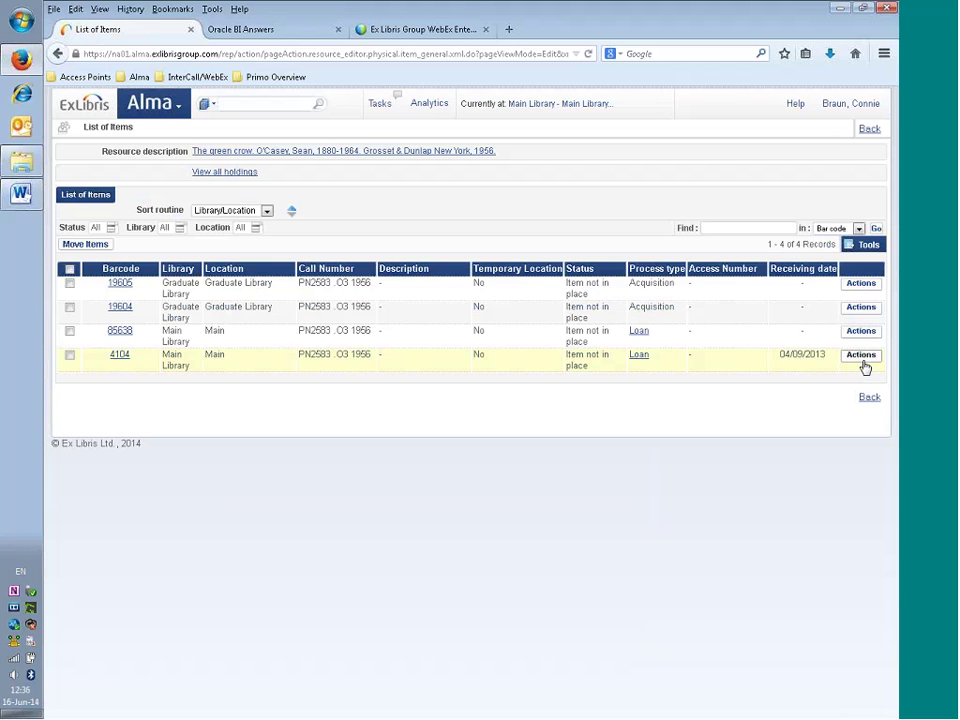
# - Check the material type of the Main Library item with barcode 4104 in the item editor, without saving
pyautogui.click(861, 356)
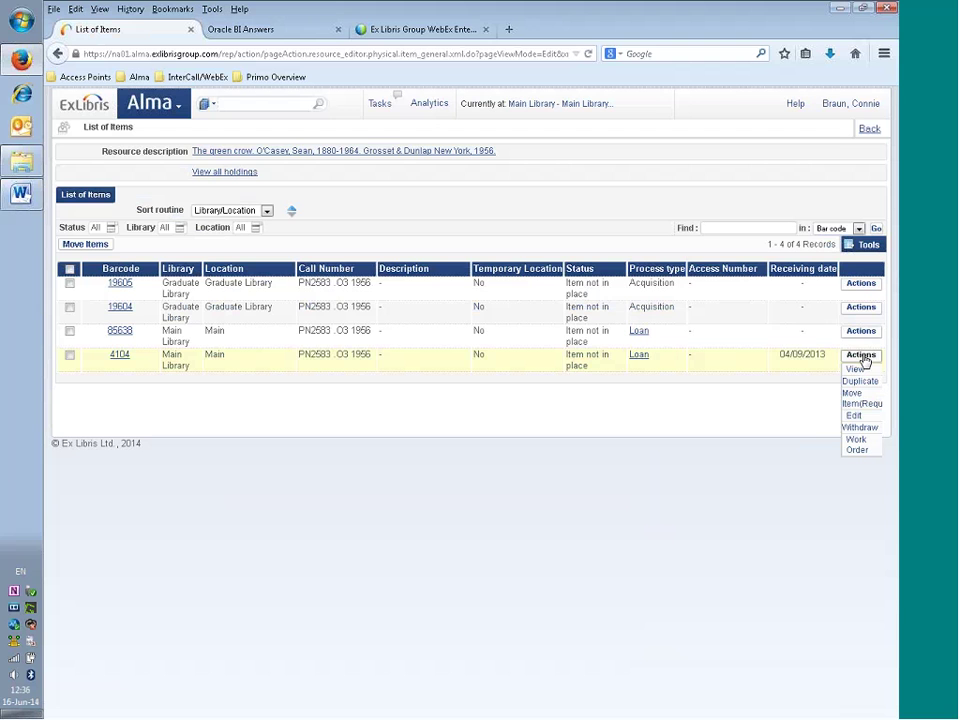
pyautogui.click(854, 417)
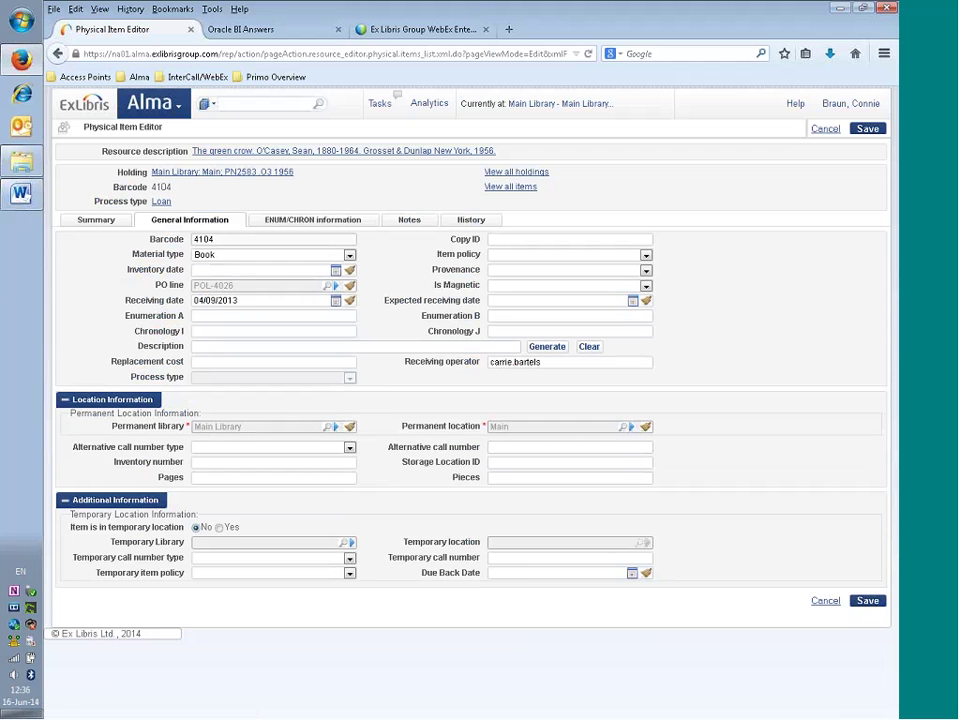
pyautogui.click(826, 602)
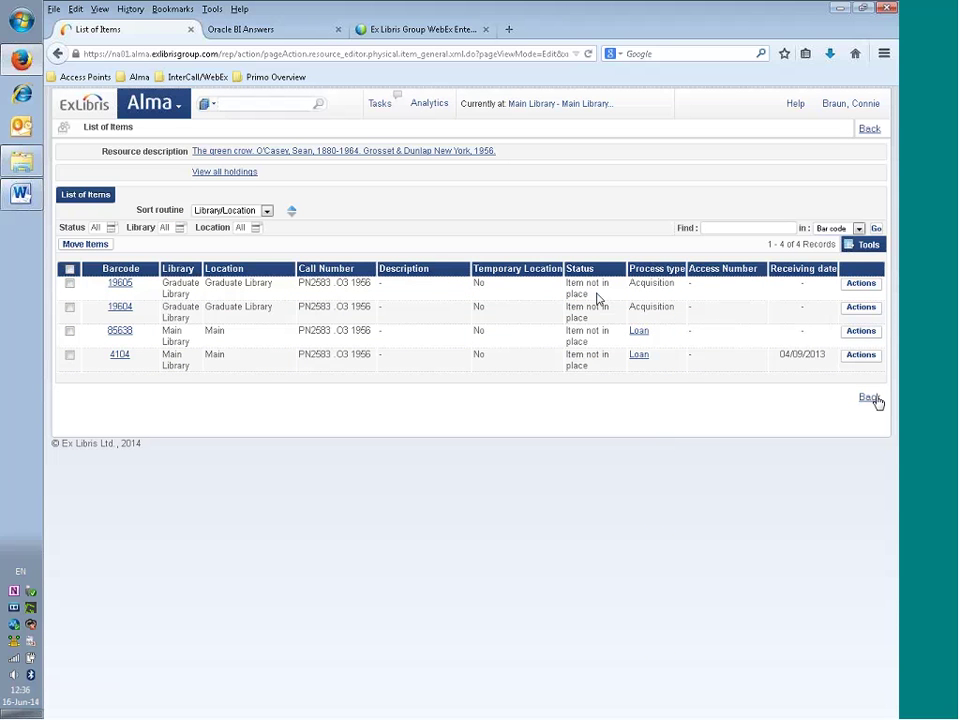
# - Switch to Alma Analytics, highlight the MMS Id of The green crow, export the results as Excel 2007+ and open the file in Microsoft Excel
pyautogui.click(235, 28)
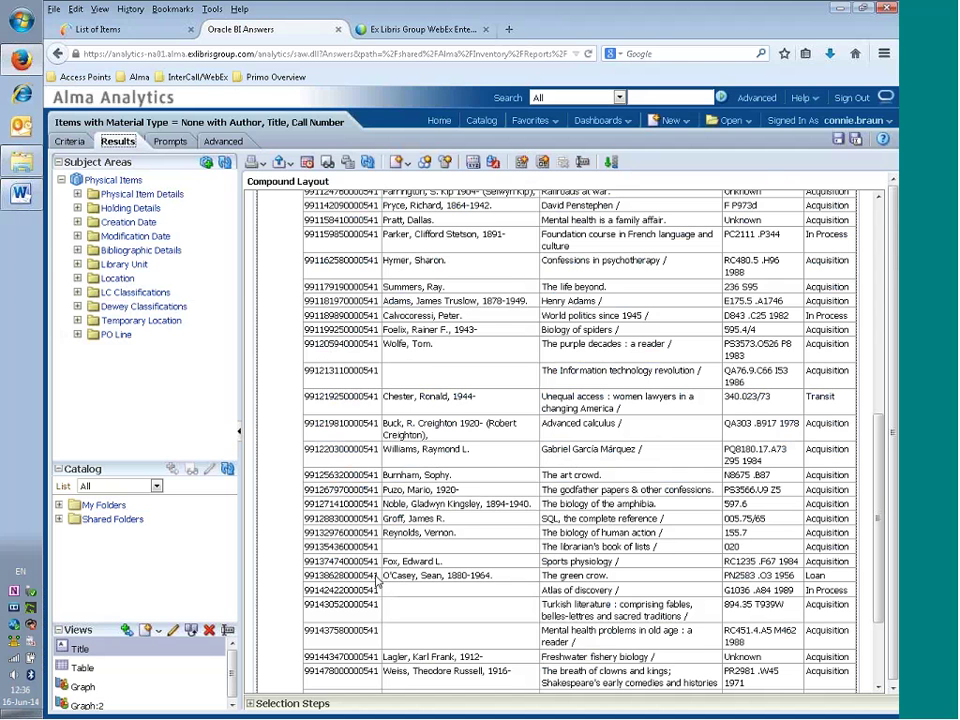
pyautogui.doubleClick(346, 579)
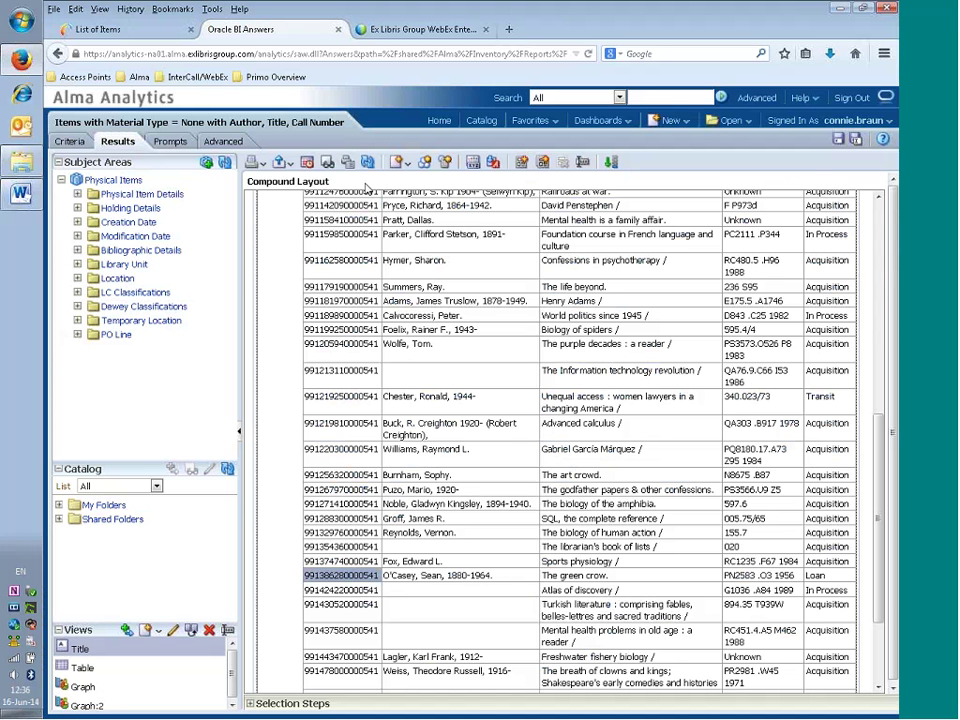
pyautogui.click(288, 165)
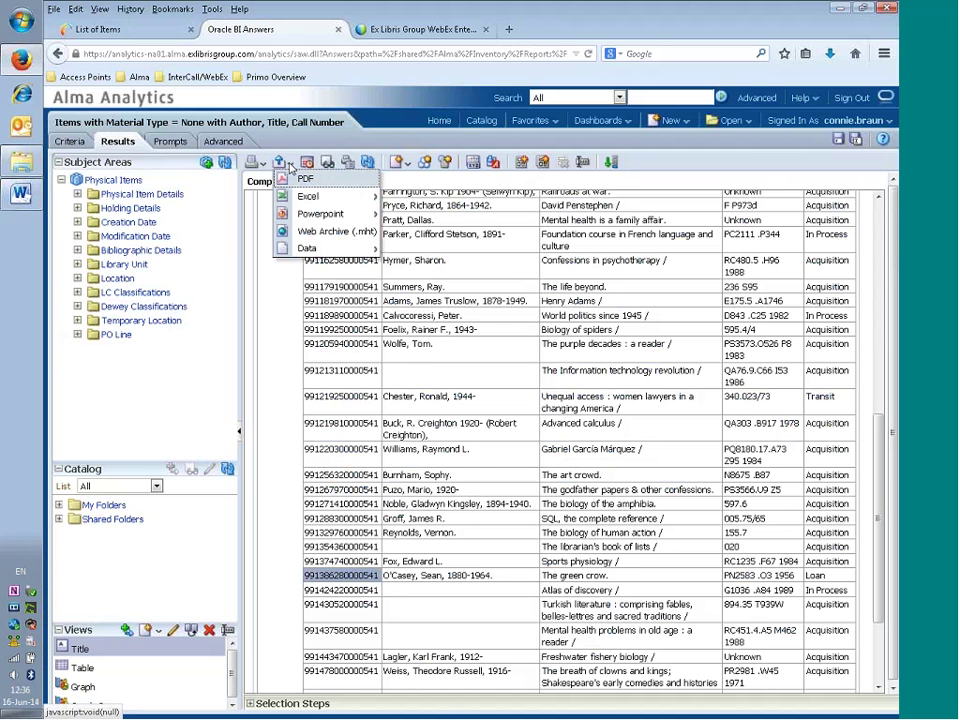
pyautogui.moveTo(370, 196)
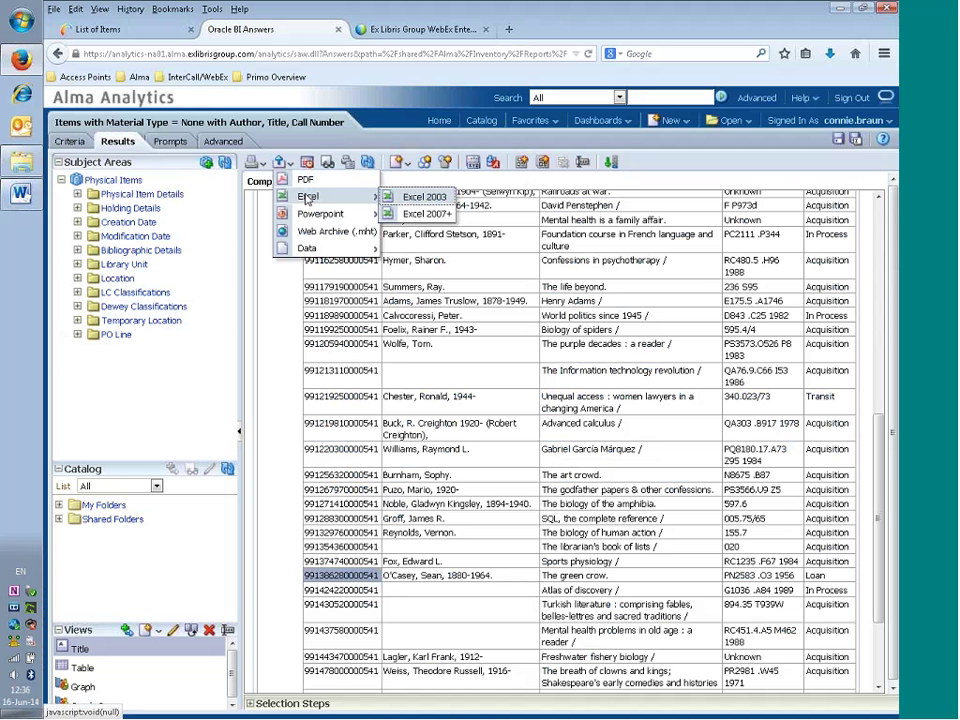
pyautogui.click(420, 215)
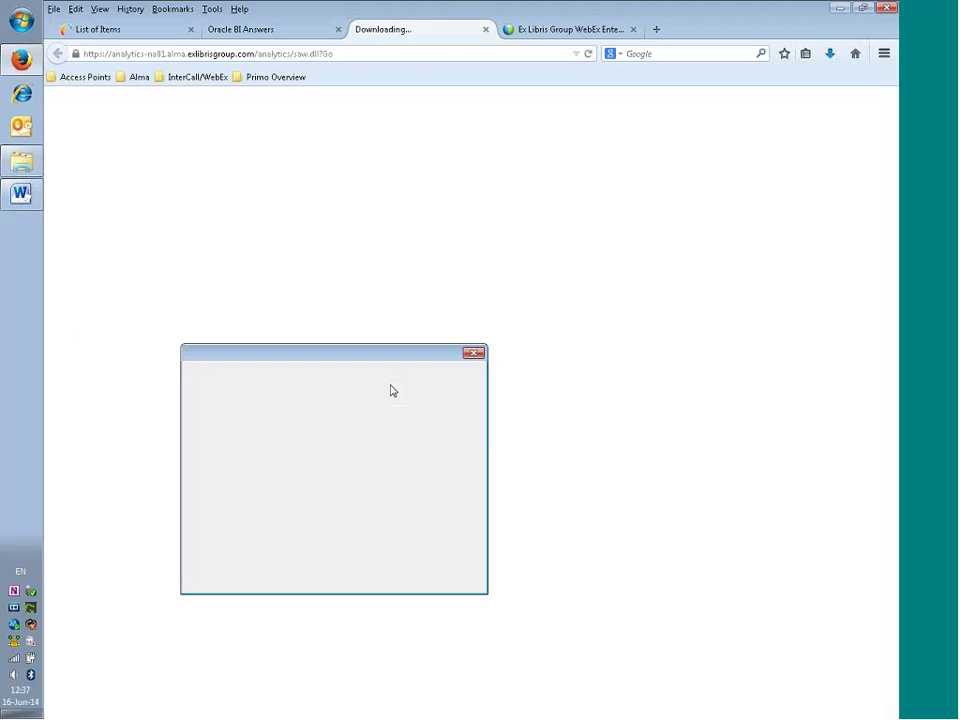
pyautogui.click(213, 466)
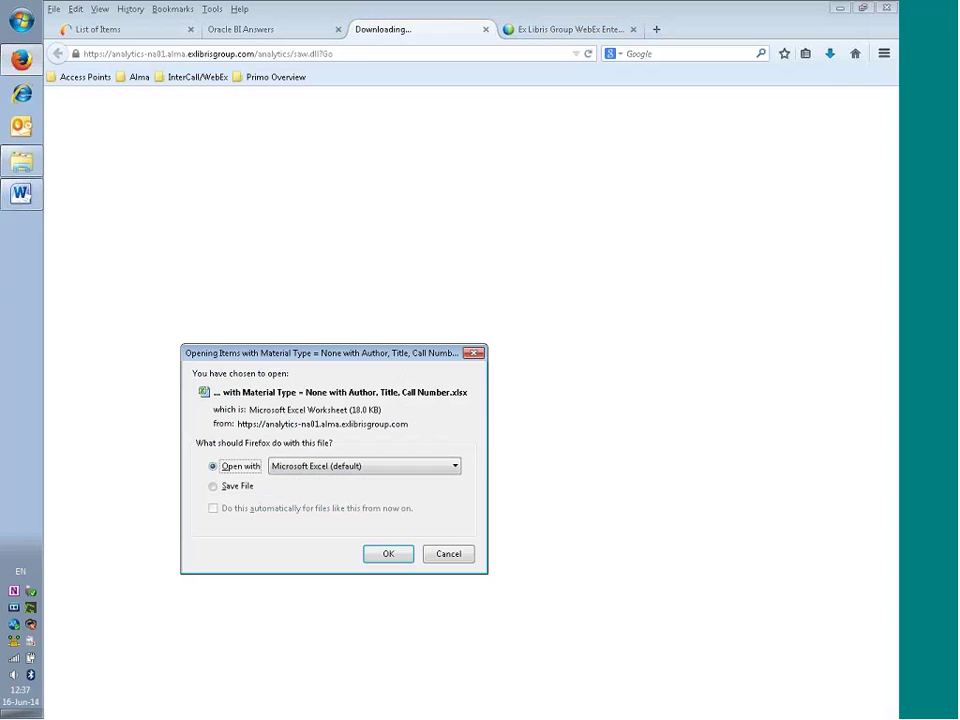
pyautogui.click(388, 553)
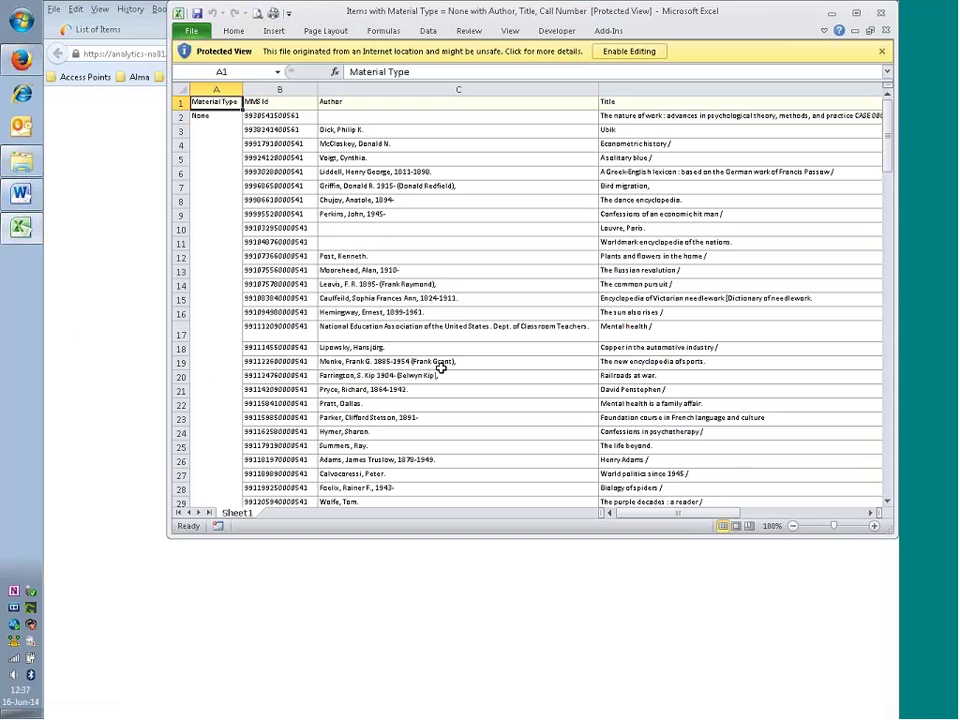
# - Find The green crow in the exported worksheet, enable editing, and copy its MMS Id from cell B41
pyautogui.scroll(-6, 489, 375)
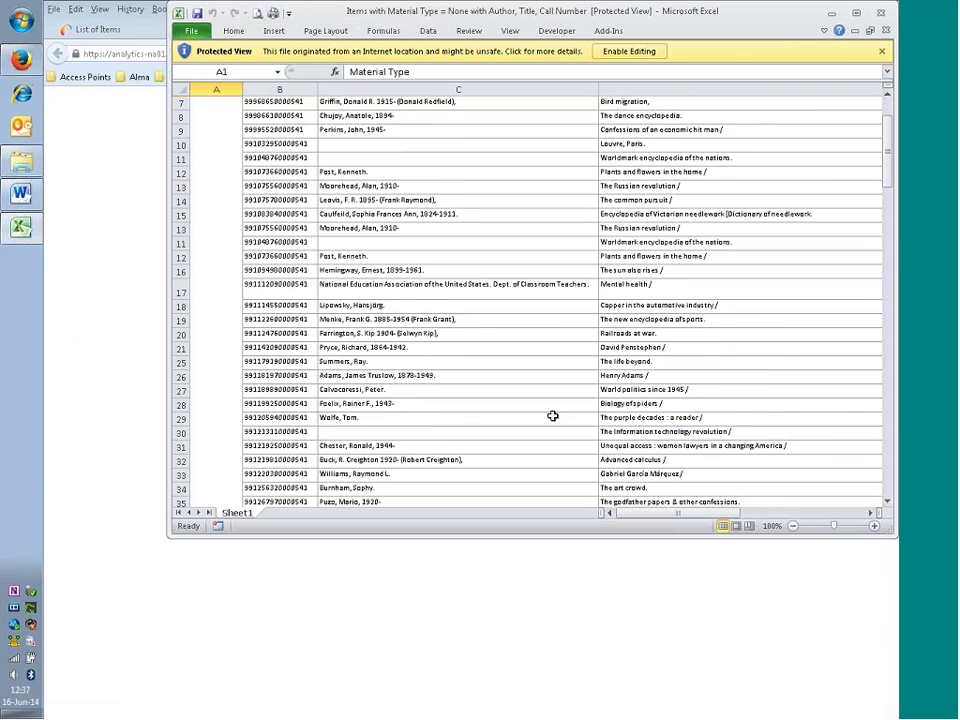
pyautogui.scroll(-2, 558, 421)
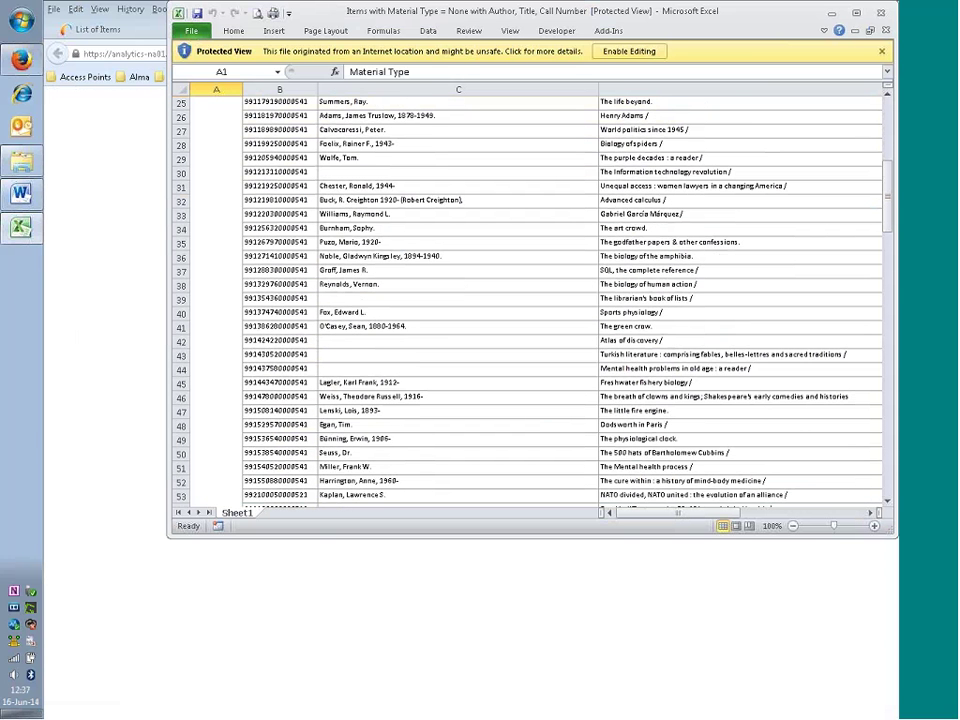
pyautogui.click(311, 326)
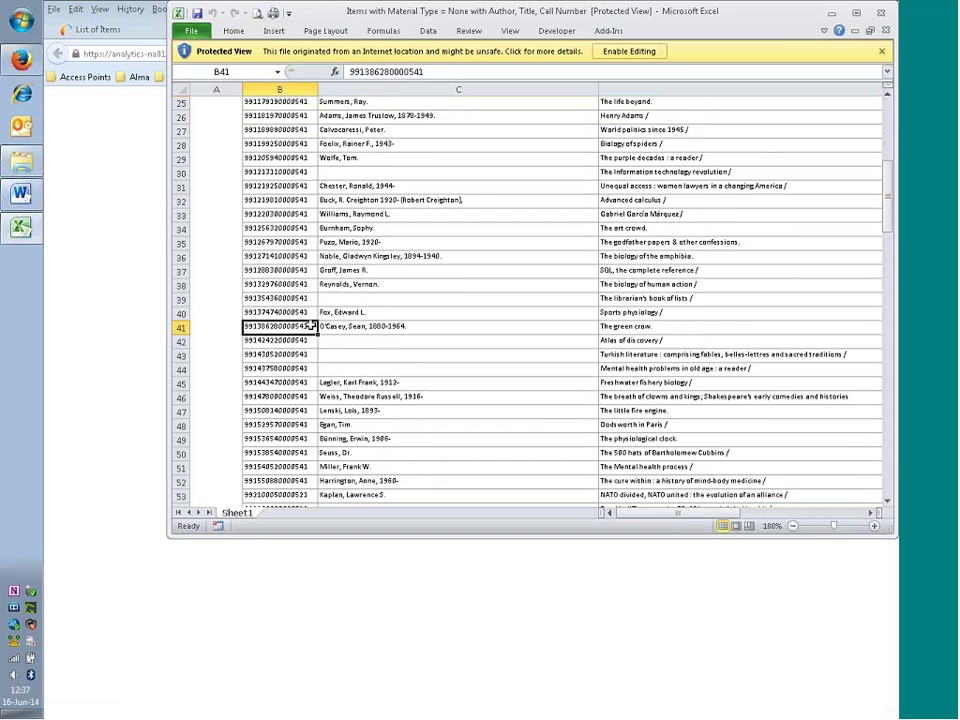
pyautogui.click(633, 53)
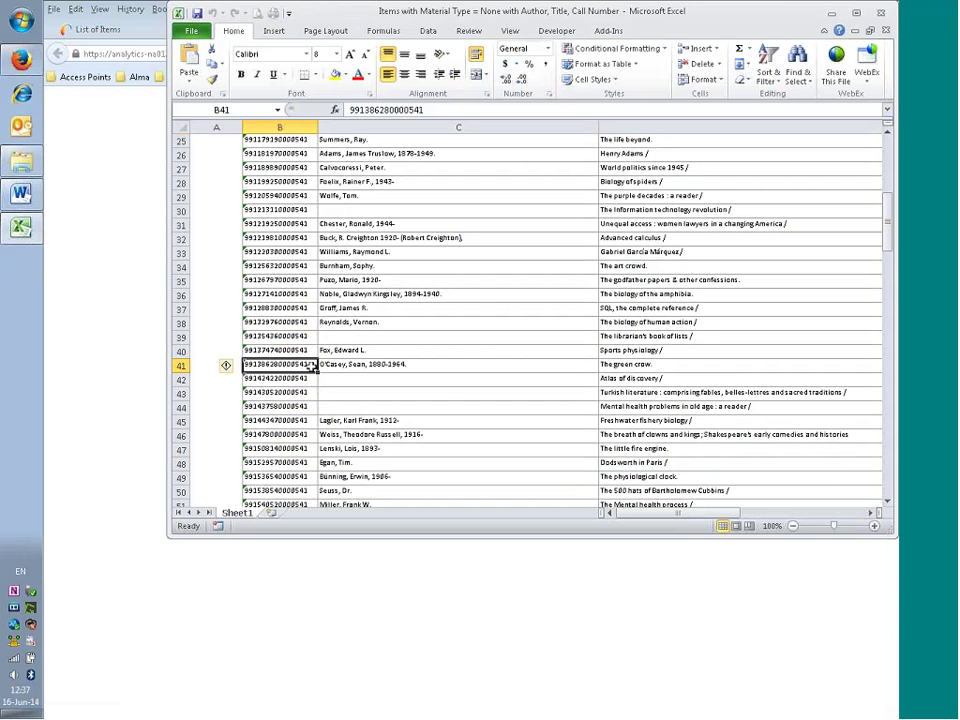
pyautogui.doubleClick(313, 366)
pyautogui.moveTo(313, 366); pyautogui.dragTo(233, 368)
pyautogui.hotkey('ctrl', 'c')
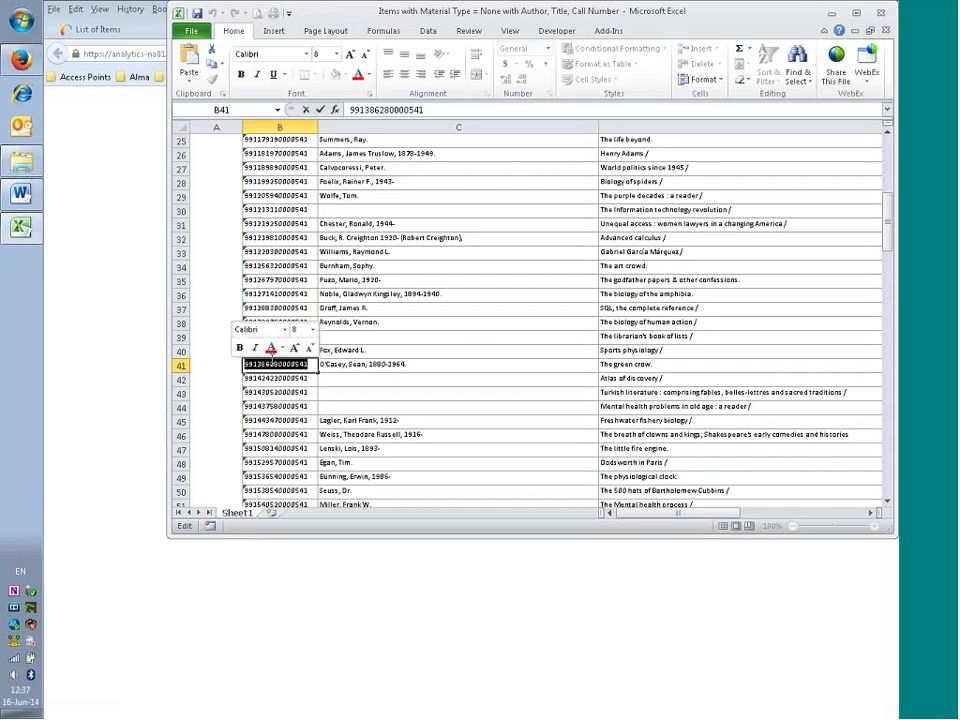
pyautogui.click(130, 9)
pyautogui.click(541, 215)
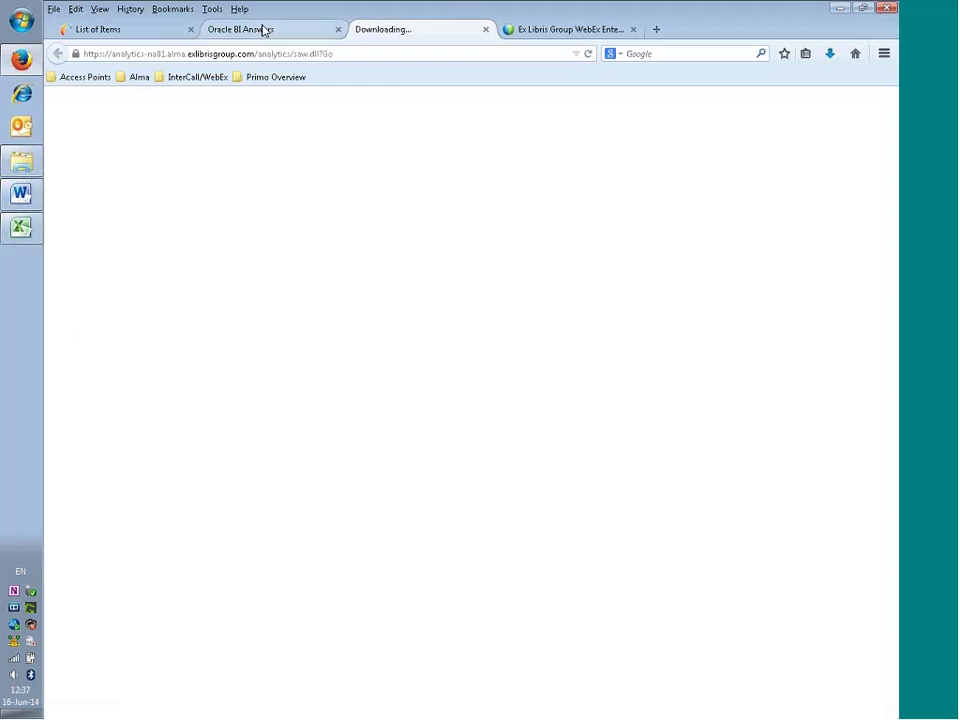
pyautogui.click(105, 29)
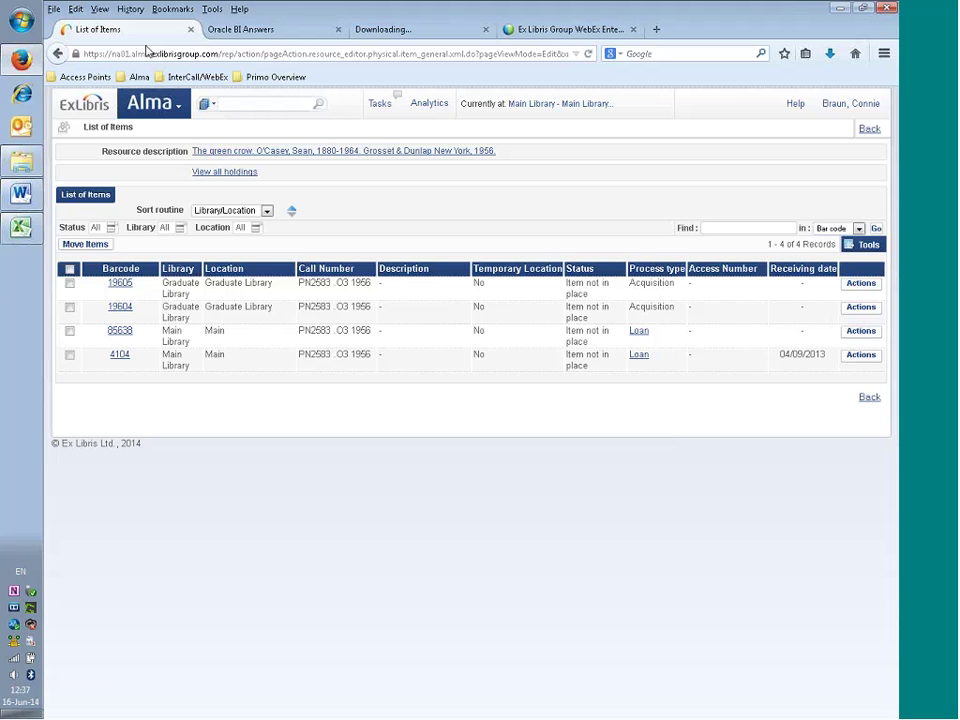
pyautogui.click(238, 107)
pyautogui.hotkey('ctrl', 'v')
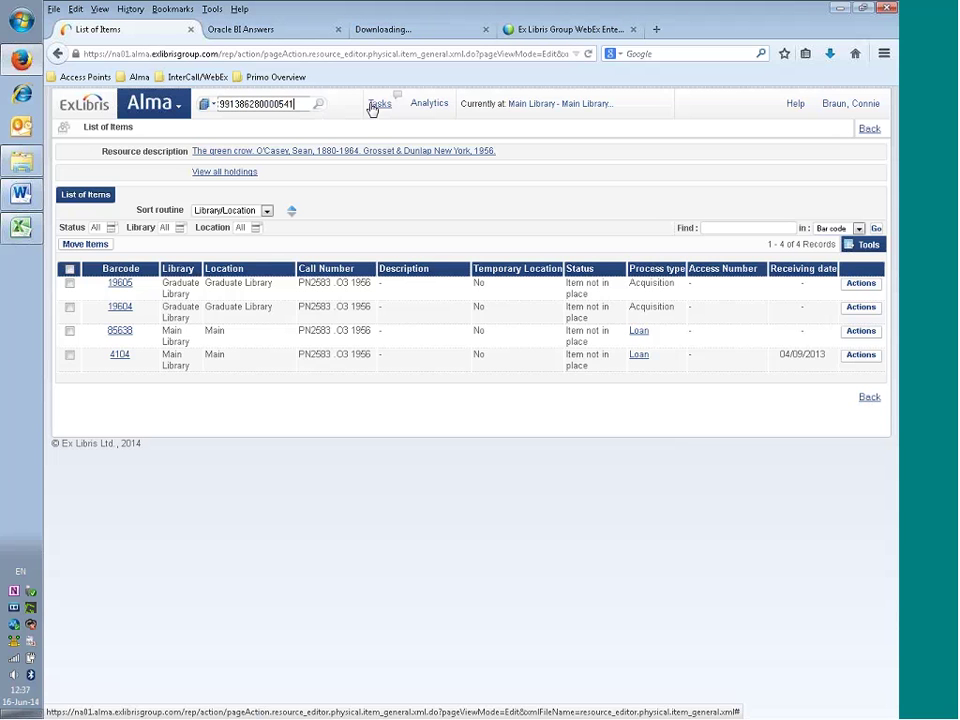
pyautogui.press('Return')
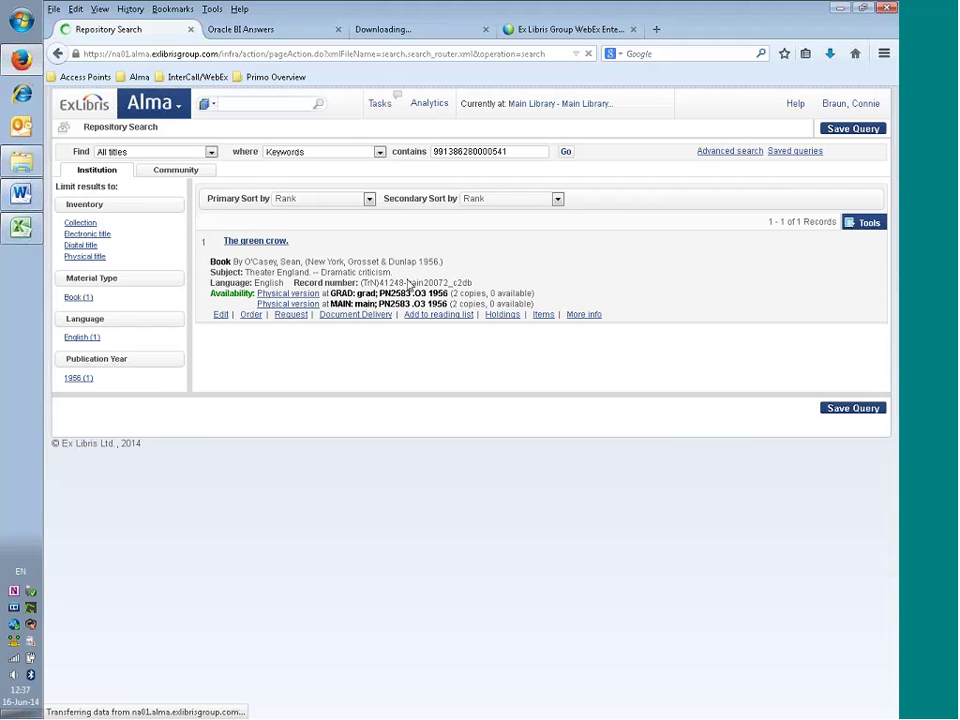
pyautogui.click(540, 318)
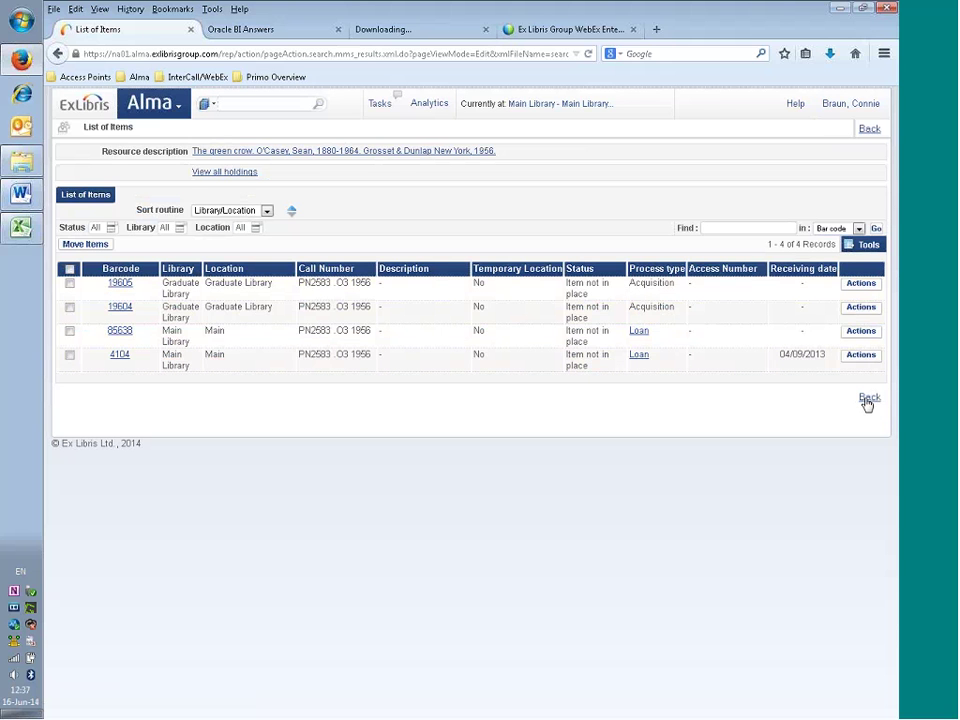
# - Return to Alma Analytics and open the Item Withdrawals report from Shared Folders/Alma/Inventory/Reports for editing
pyautogui.click(238, 30)
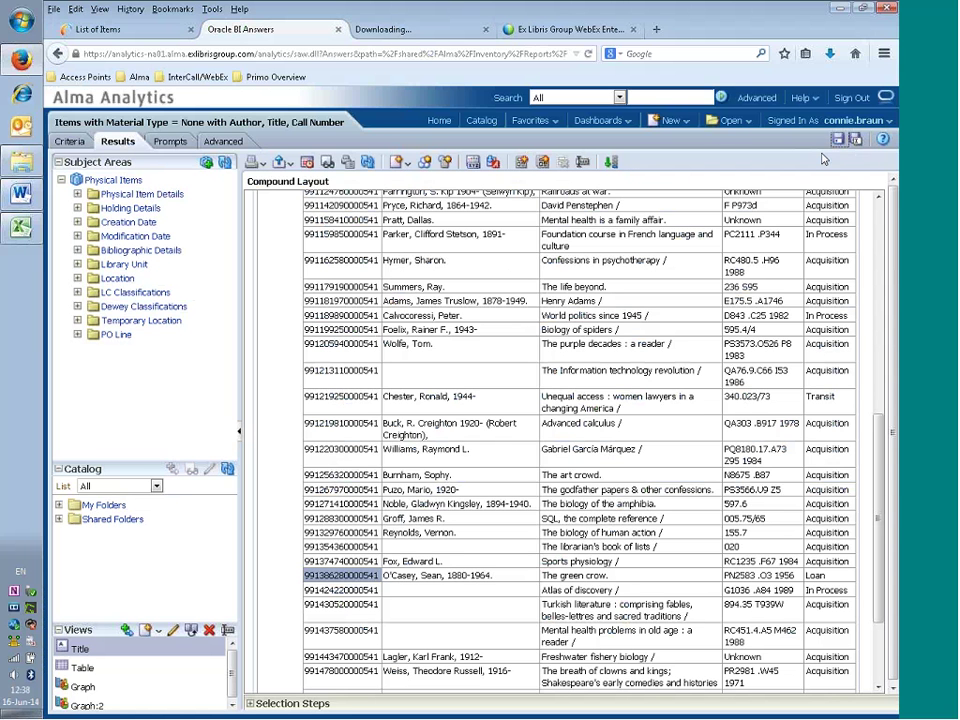
pyautogui.click(481, 120)
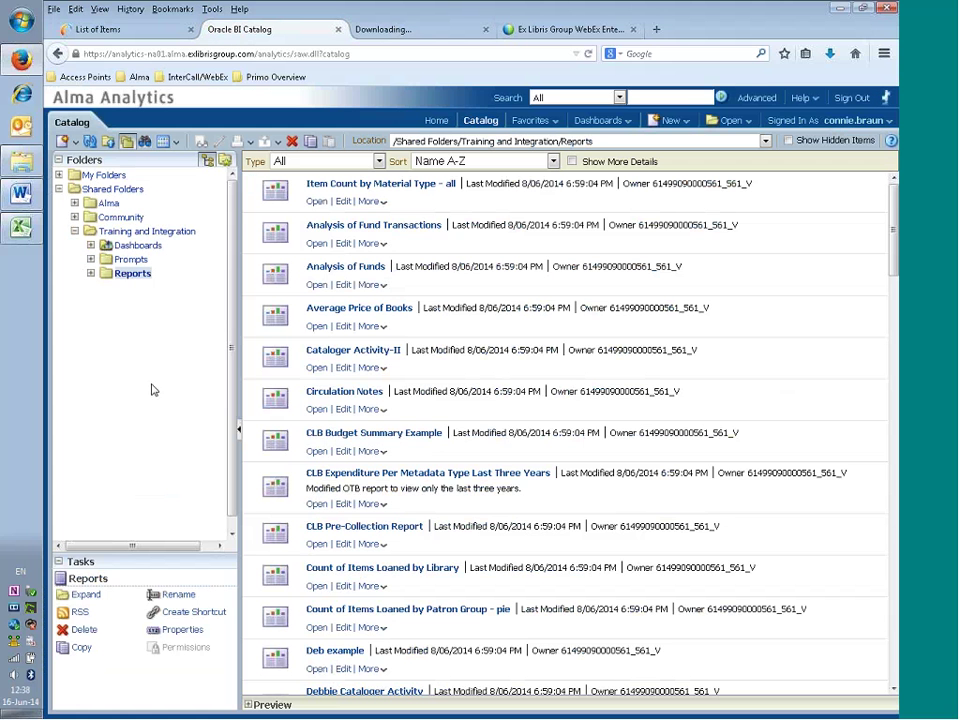
pyautogui.click(74, 231)
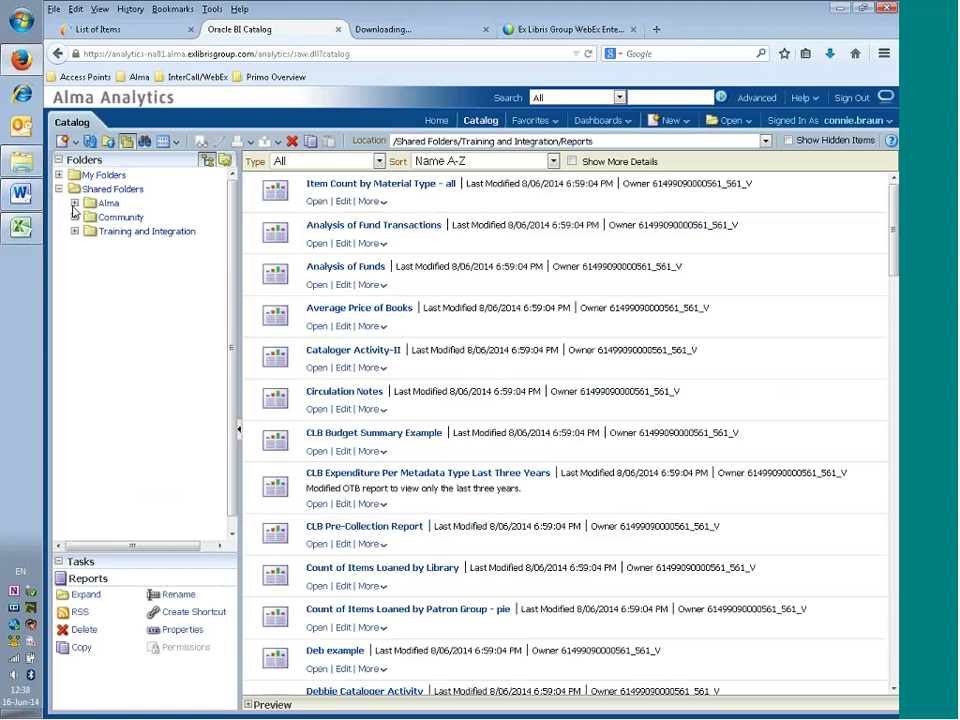
pyautogui.click(74, 203)
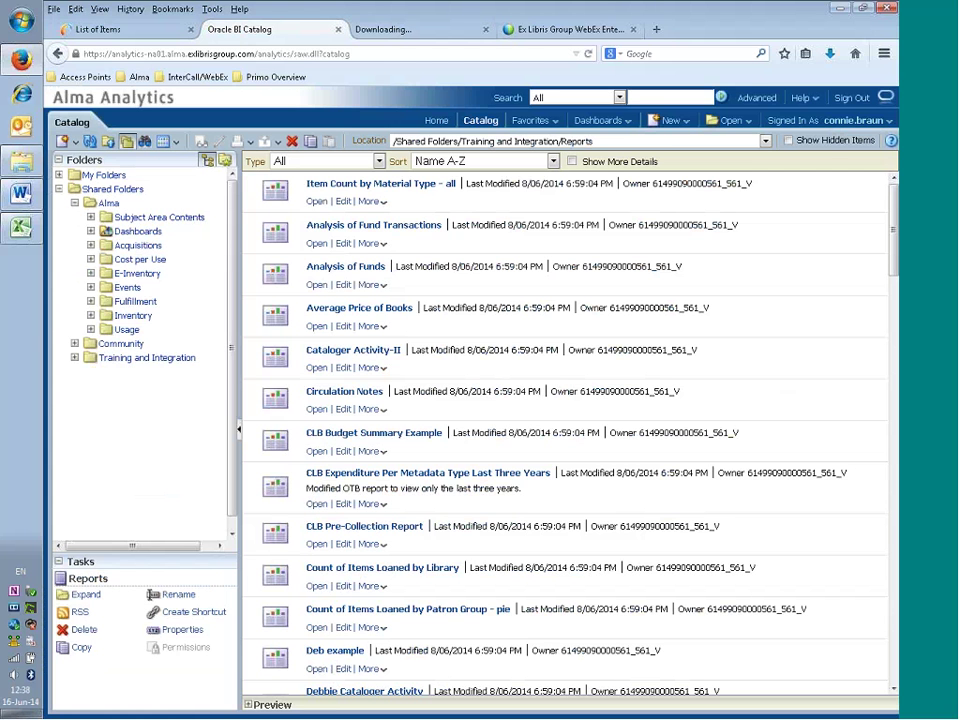
pyautogui.click(90, 315)
pyautogui.click(150, 371)
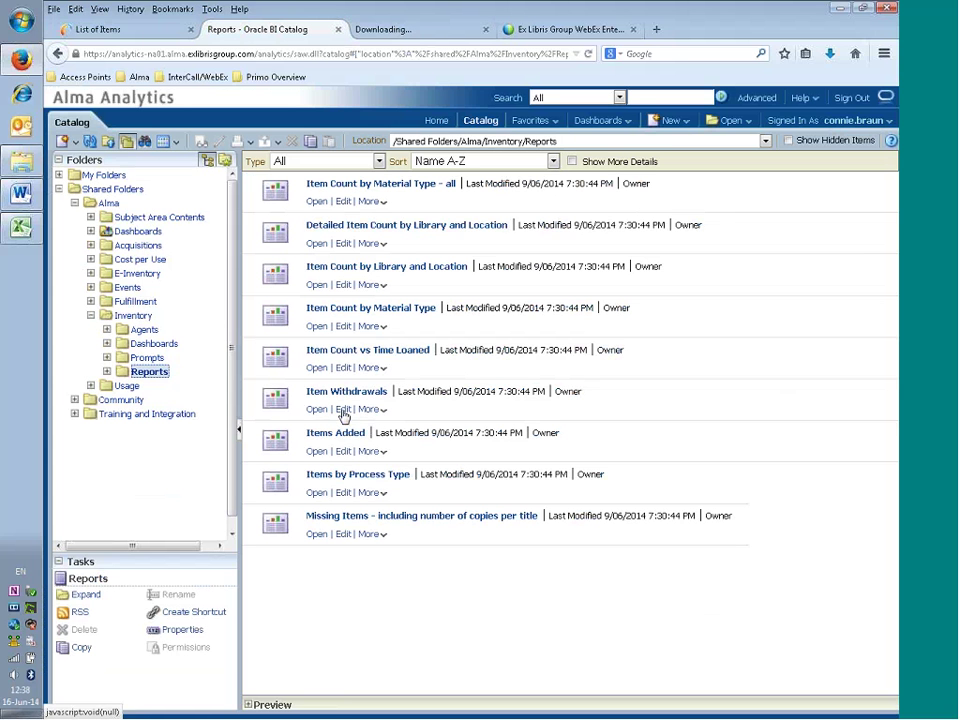
pyautogui.click(342, 410)
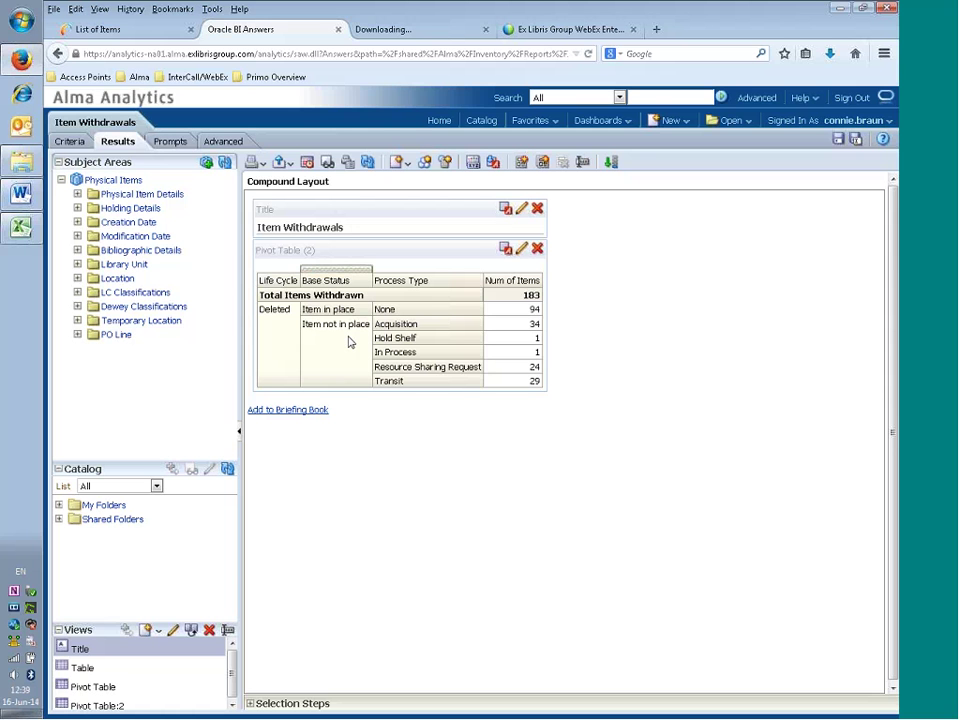
# - Add the Title column from Bibliographic Details to the Item Withdrawals criteria, directly after Num of Items
pyautogui.click(72, 142)
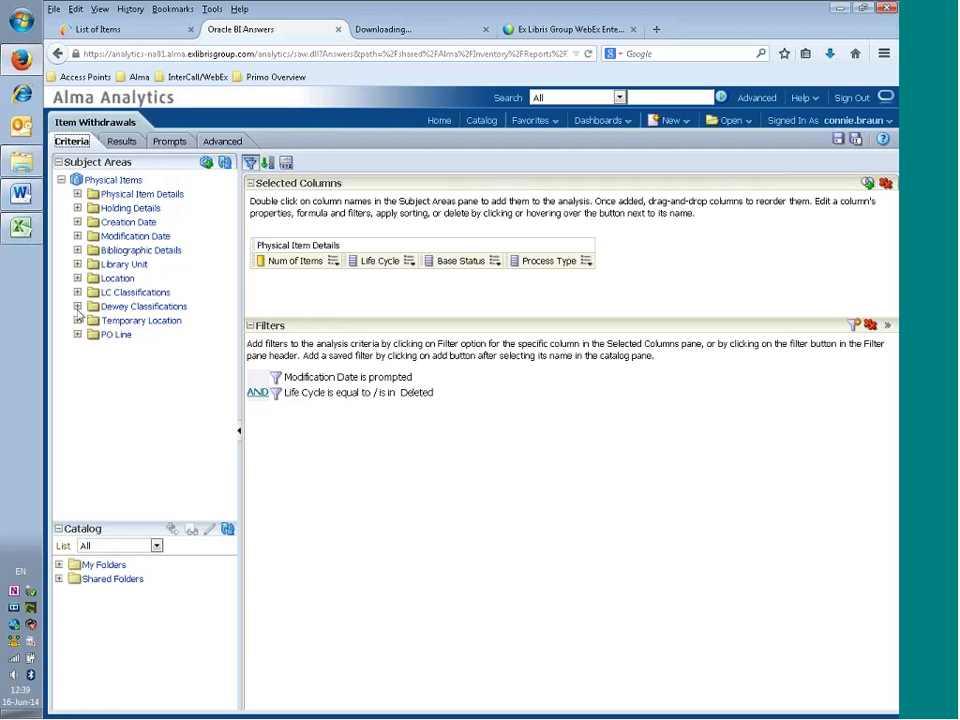
pyautogui.click(78, 250)
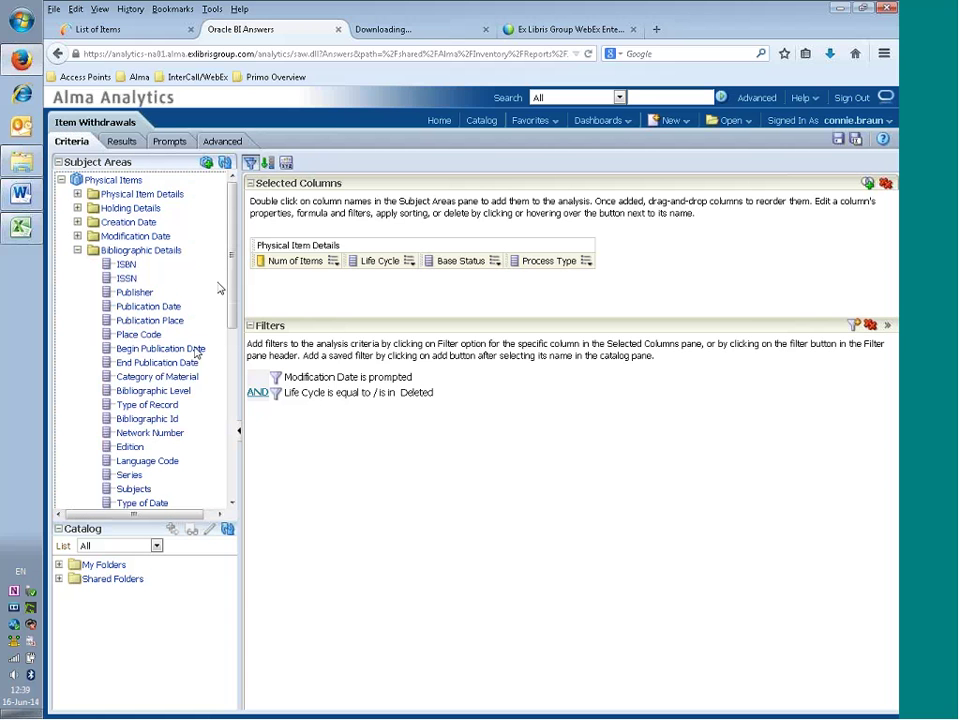
pyautogui.moveTo(233, 282); pyautogui.dragTo(186, 429)
pyautogui.moveTo(125, 447); pyautogui.dragTo(335, 263)
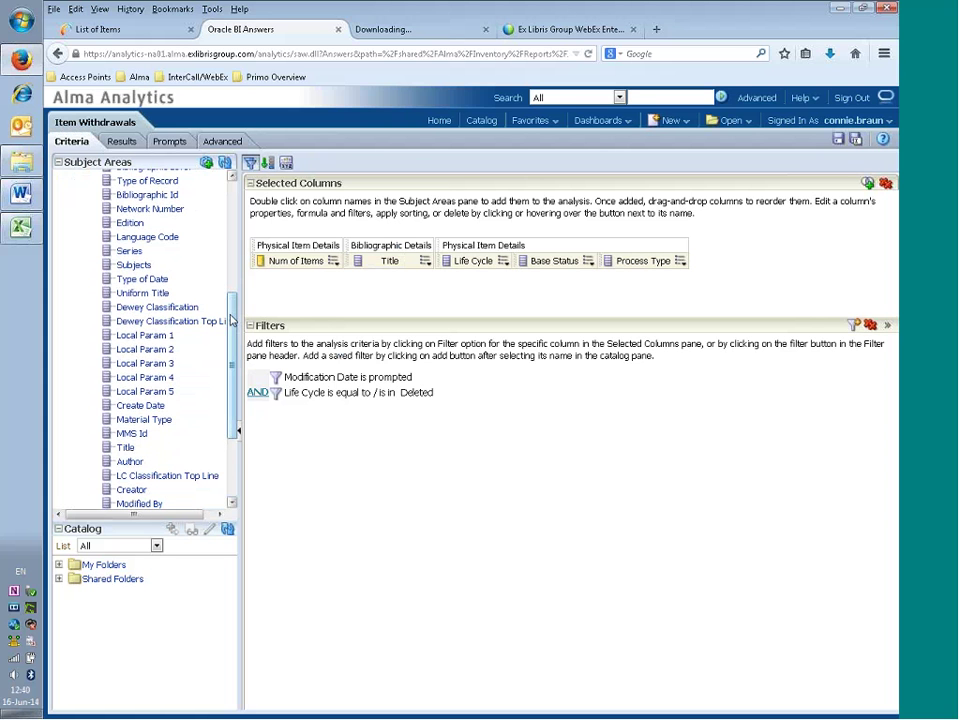
pyautogui.scroll(2, 236, 262)
pyautogui.scroll(3, 236, 262)
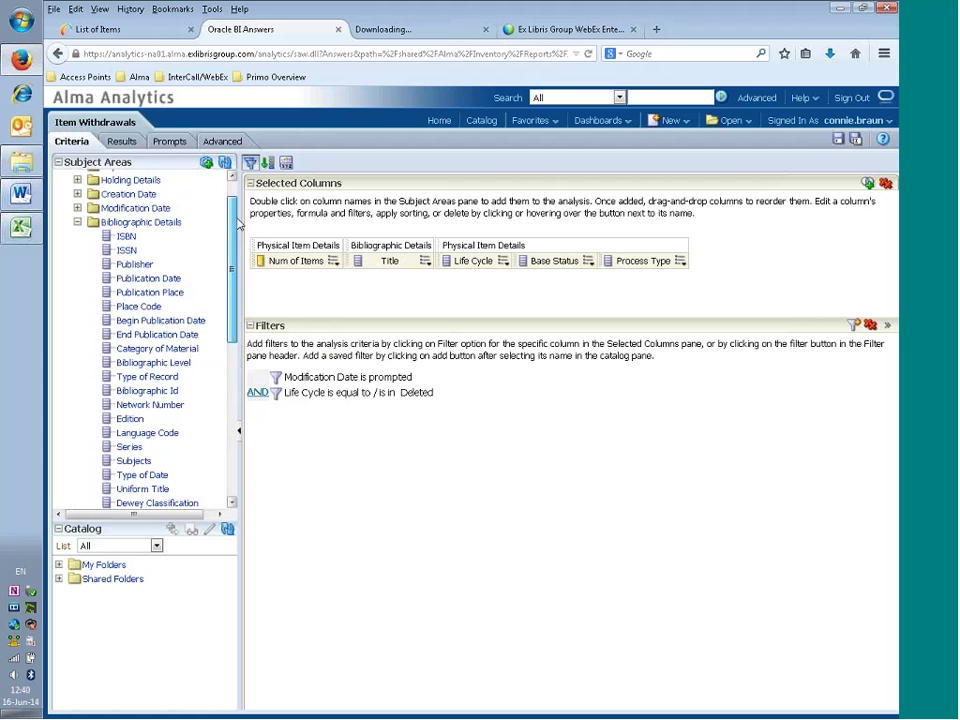
pyautogui.click(78, 222)
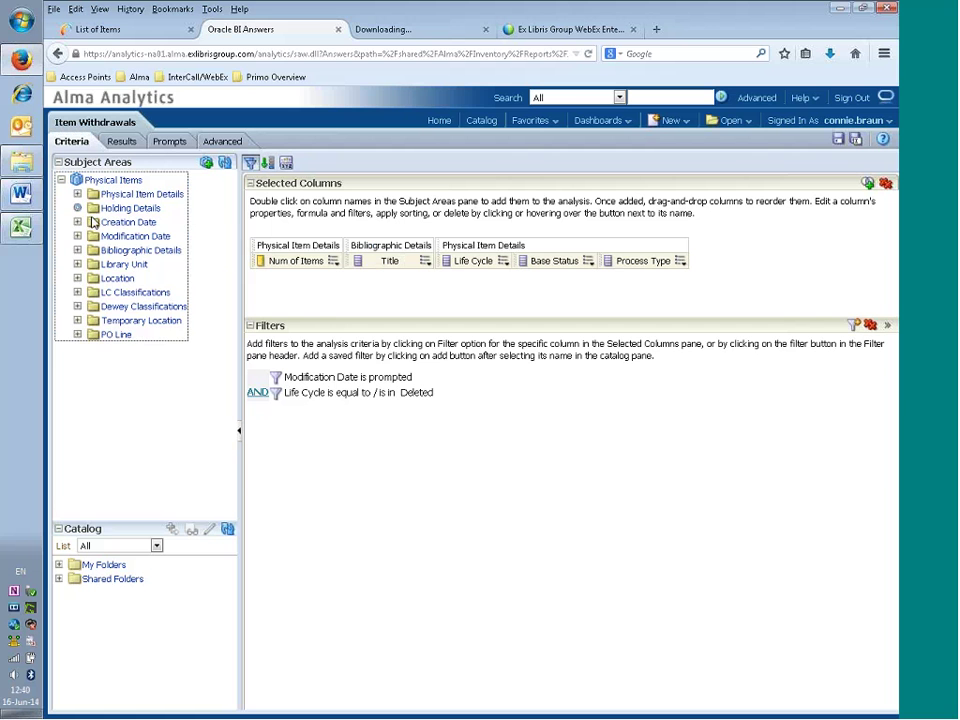
# - Add the Permanent Call Number column from Holding Details to the analysis
pyautogui.click(77, 208)
pyautogui.click(160, 250)
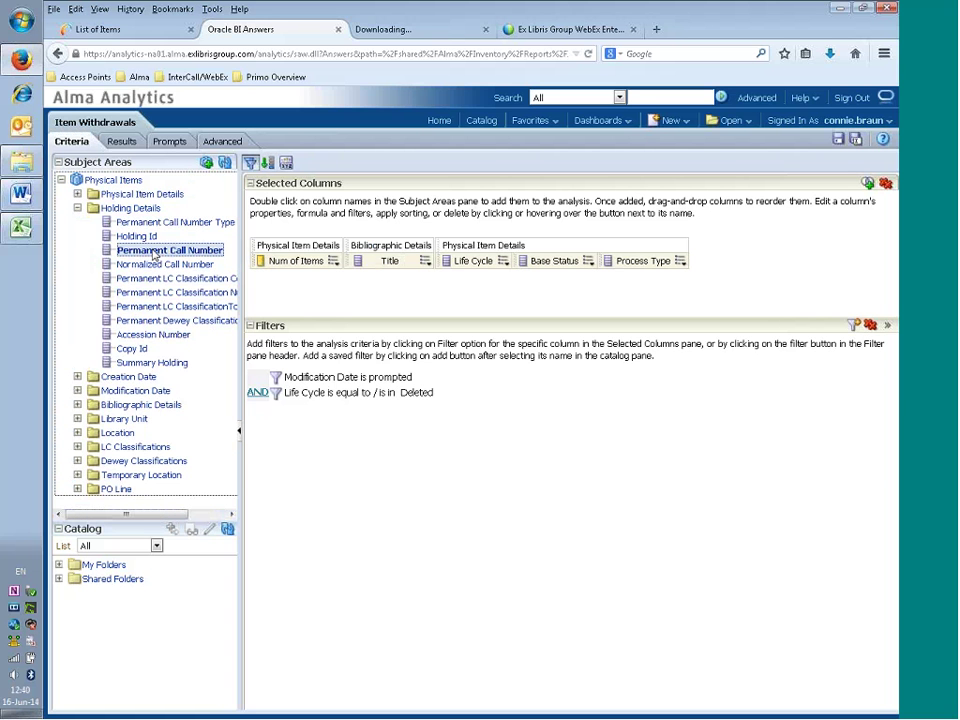
pyautogui.doubleClick(153, 252)
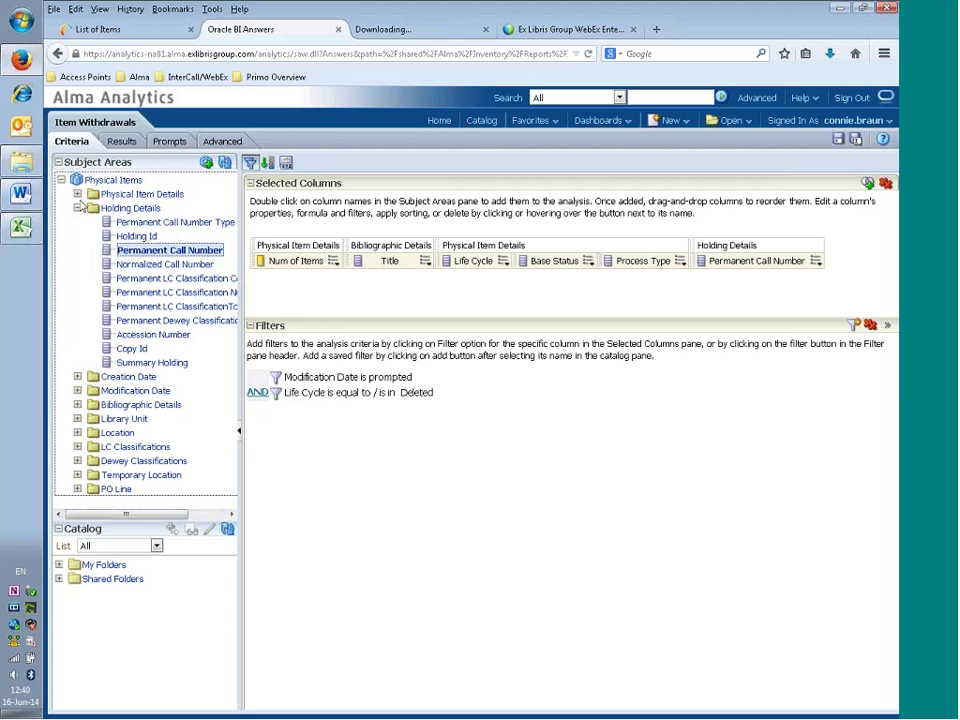
pyautogui.click(77, 208)
# - Add the Barcode column from Physical Item Details to the analysis
pyautogui.click(77, 194)
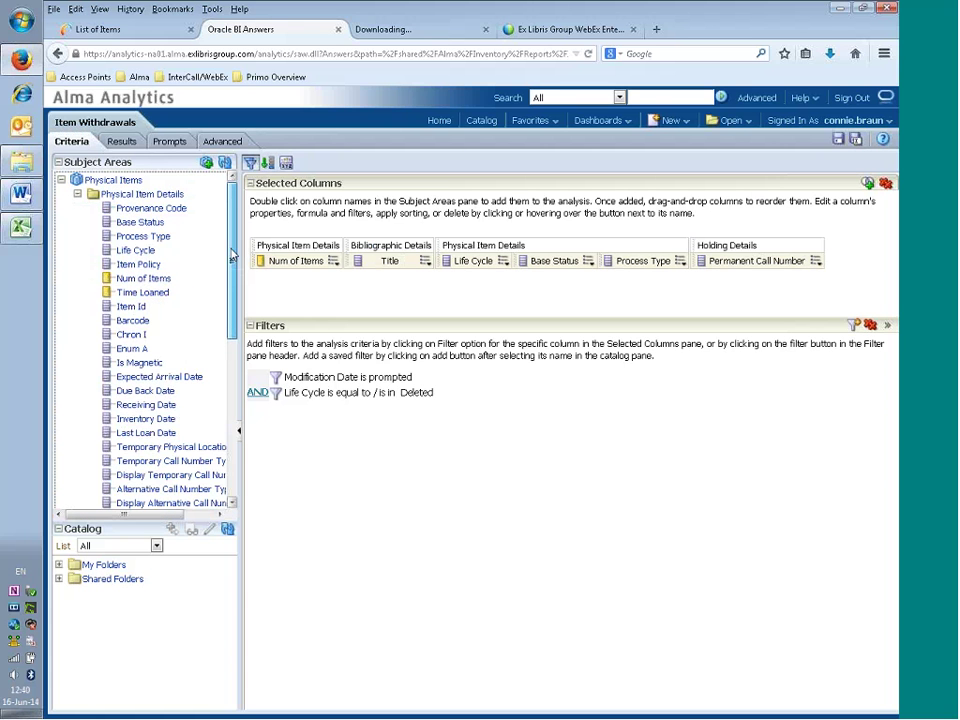
pyautogui.moveTo(231, 255)
pyautogui.mouseDown()
pyautogui.moveTo(238, 352)
pyautogui.moveTo(248, 254)
pyautogui.mouseUp()
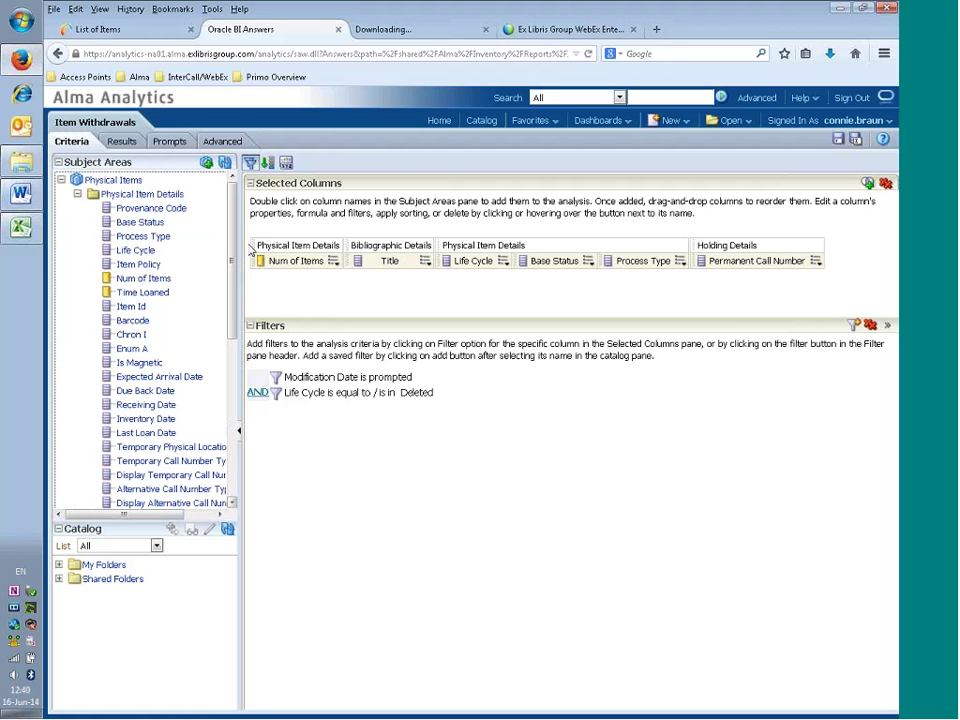
pyautogui.doubleClick(124, 321)
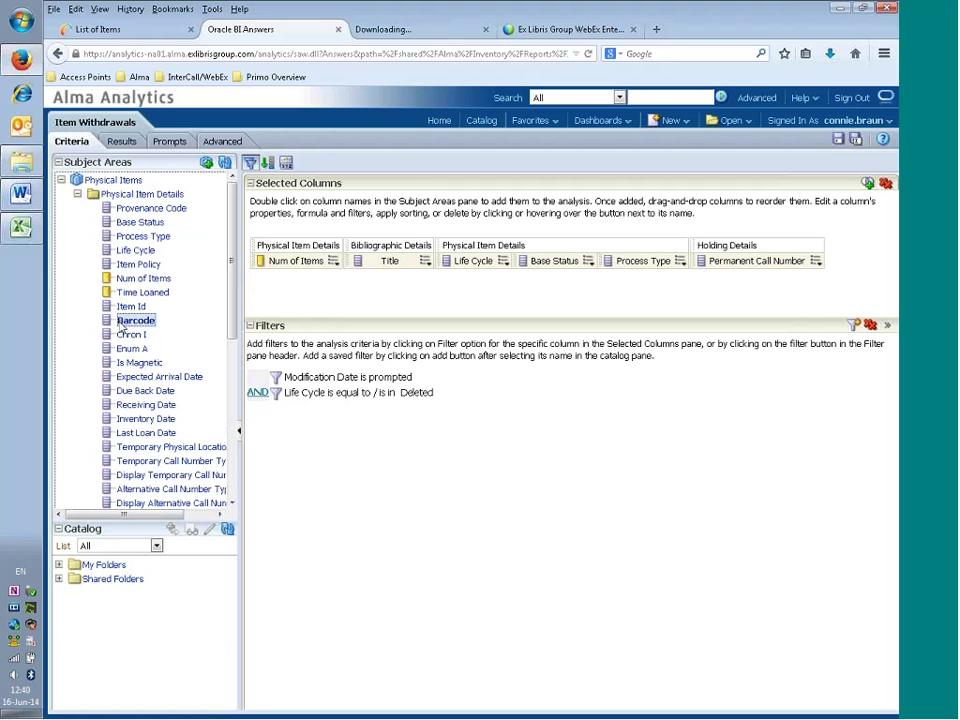
pyautogui.click(78, 194)
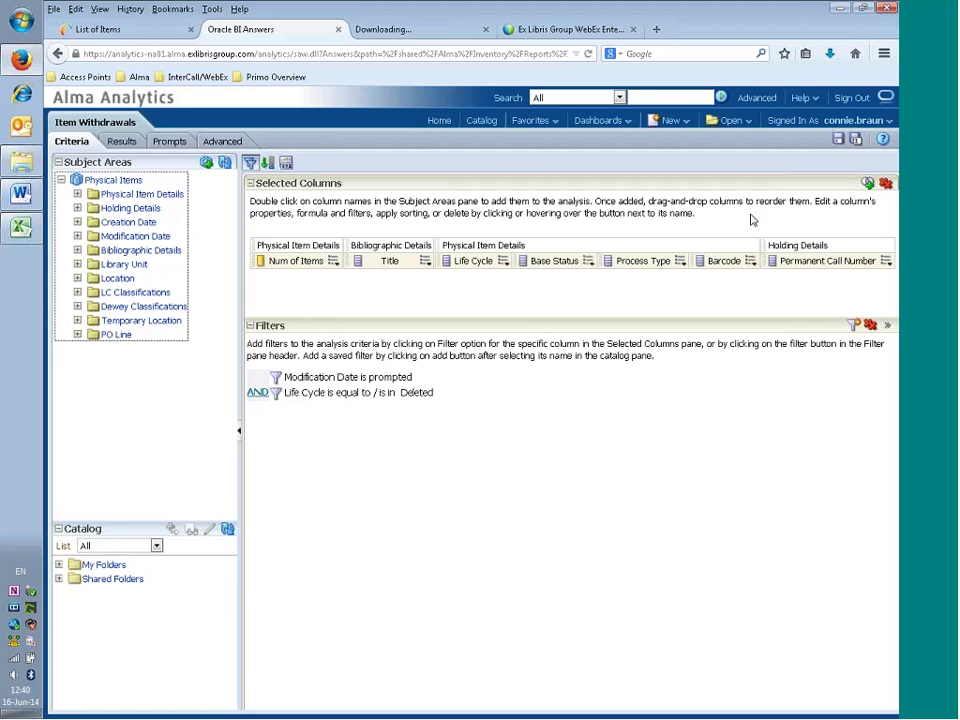
# - Start saving a copy of the report, choosing /Shared Folders/Training and Integration/Reports as its location
pyautogui.click(856, 141)
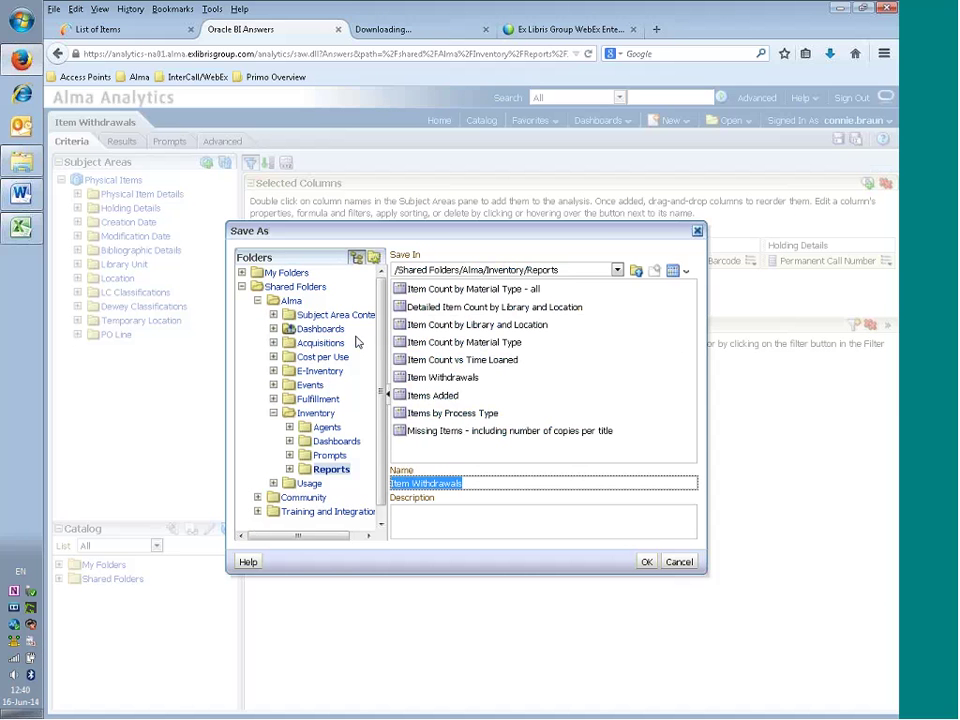
pyautogui.click(257, 300)
pyautogui.click(257, 329)
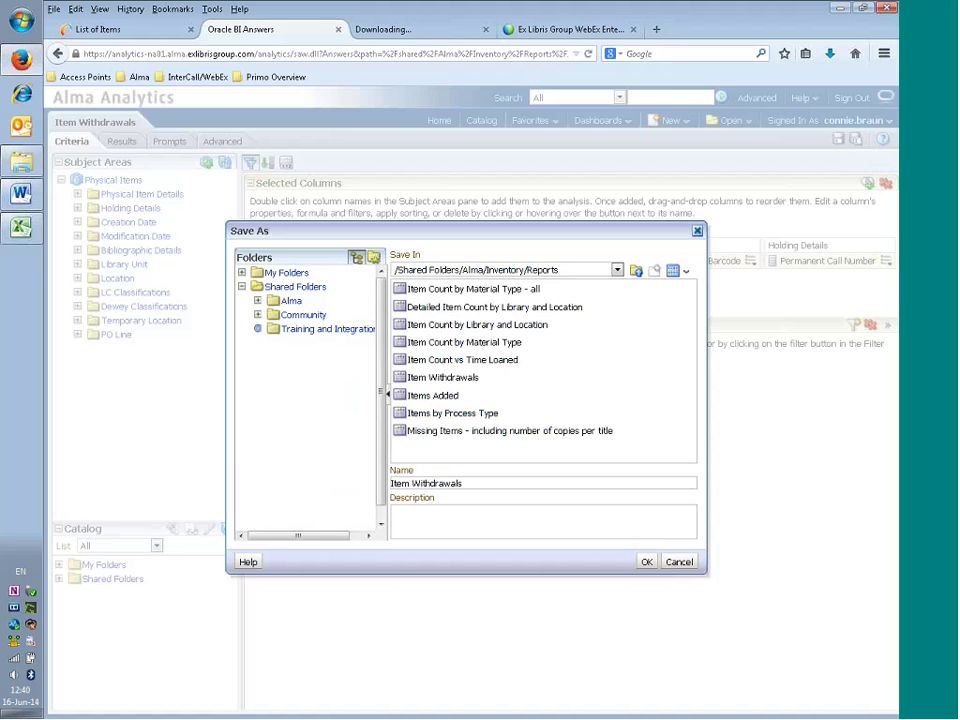
pyautogui.click(315, 370)
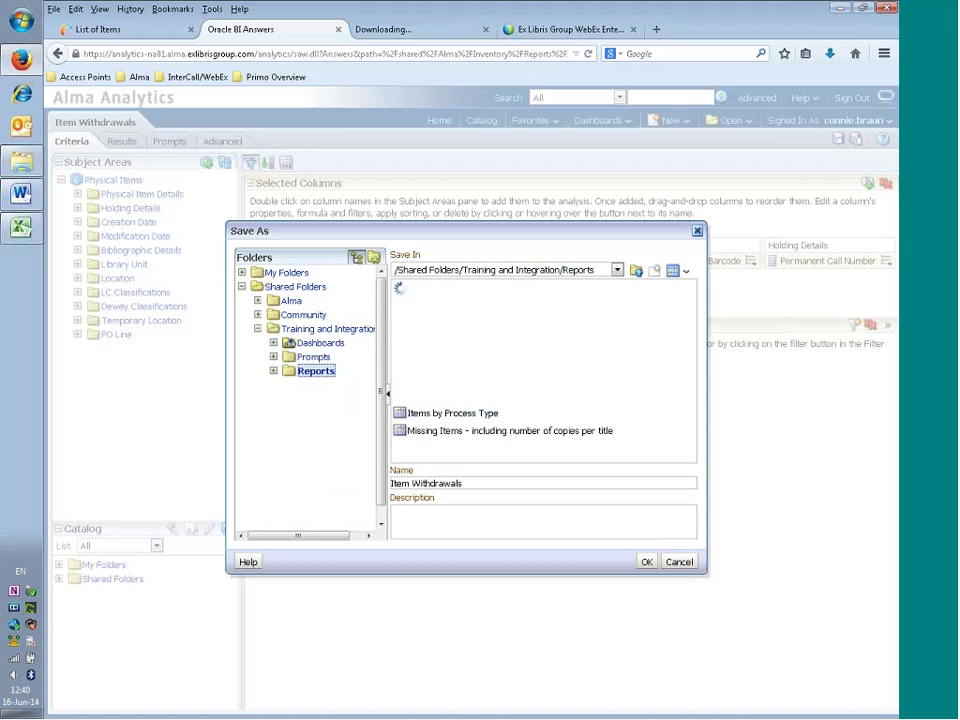
# - Save it as "Item Withdrawals with Call Number, Barcode and Title" with the description "getting more details on the items that have been withdrawn"
pyautogui.tripleClick(479, 482)
pyautogui.click(488, 481)
pyautogui.write('wi')
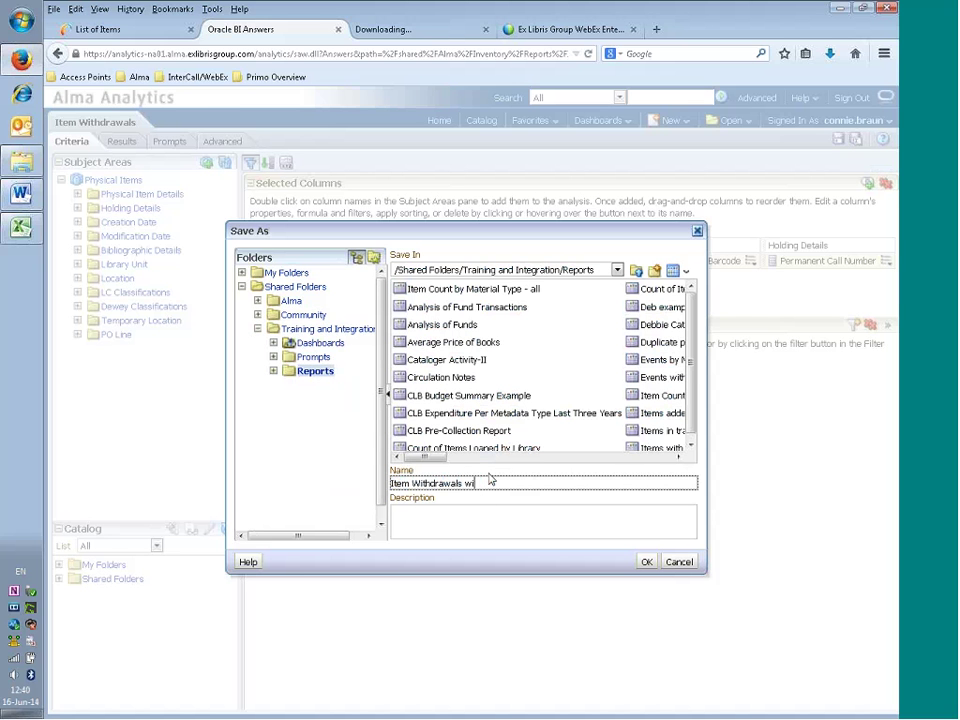
pyautogui.write('th Call Number, Barcode and Title')
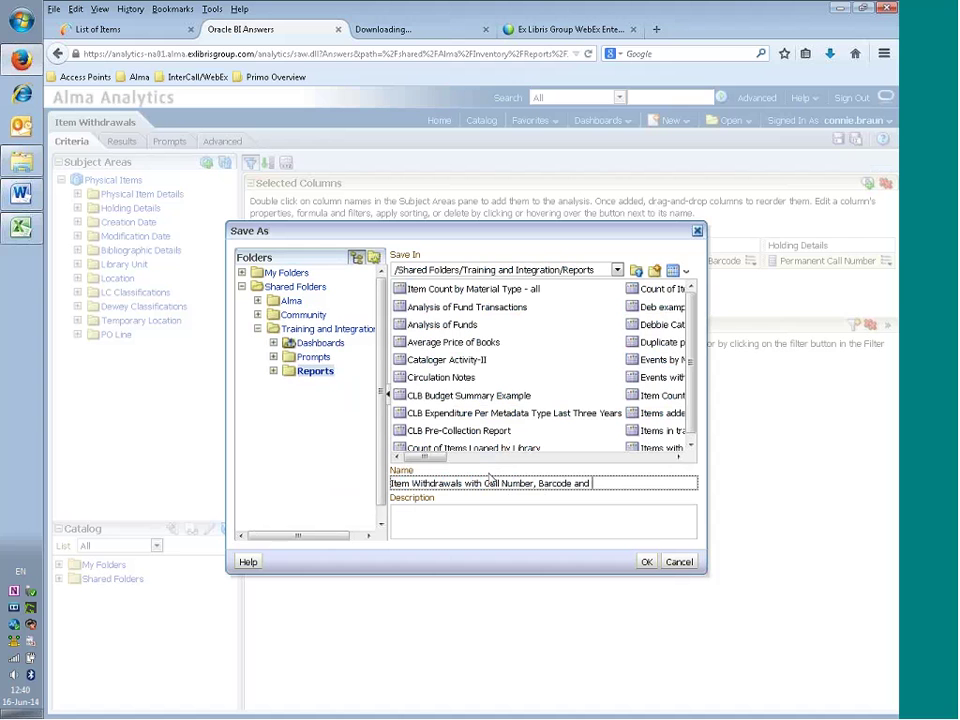
pyautogui.click(511, 520)
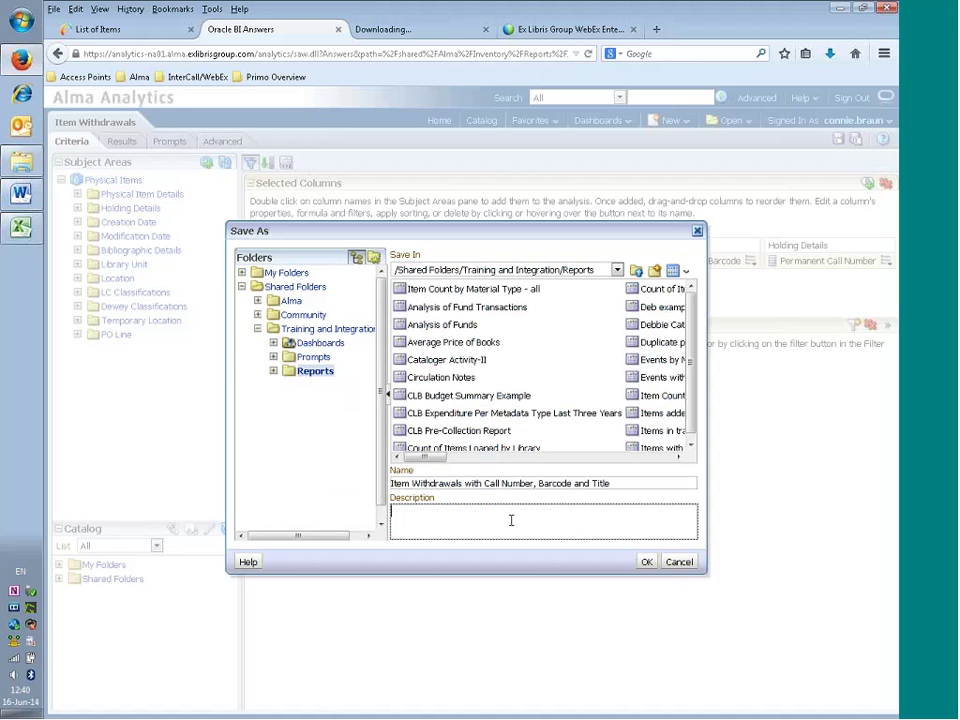
pyautogui.write('getting more details on the items that have been with')
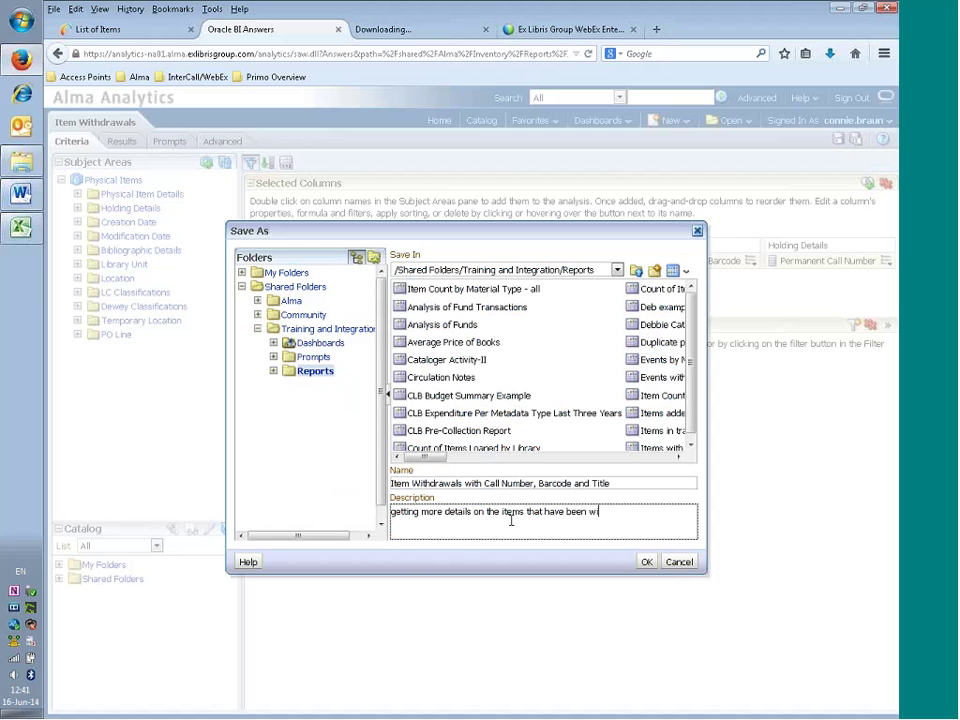
pyautogui.write('drawn')
pyautogui.click(645, 561)
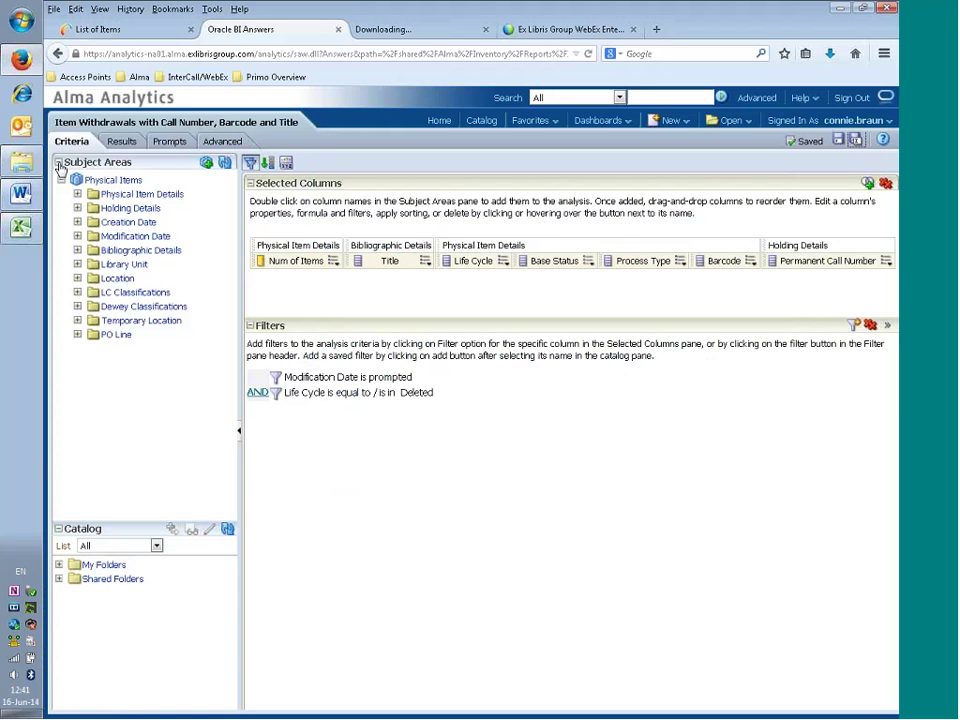
# - Display the report's results and examine the title, permanent call number and barcode listed for each withdrawn item
pyautogui.click(130, 146)
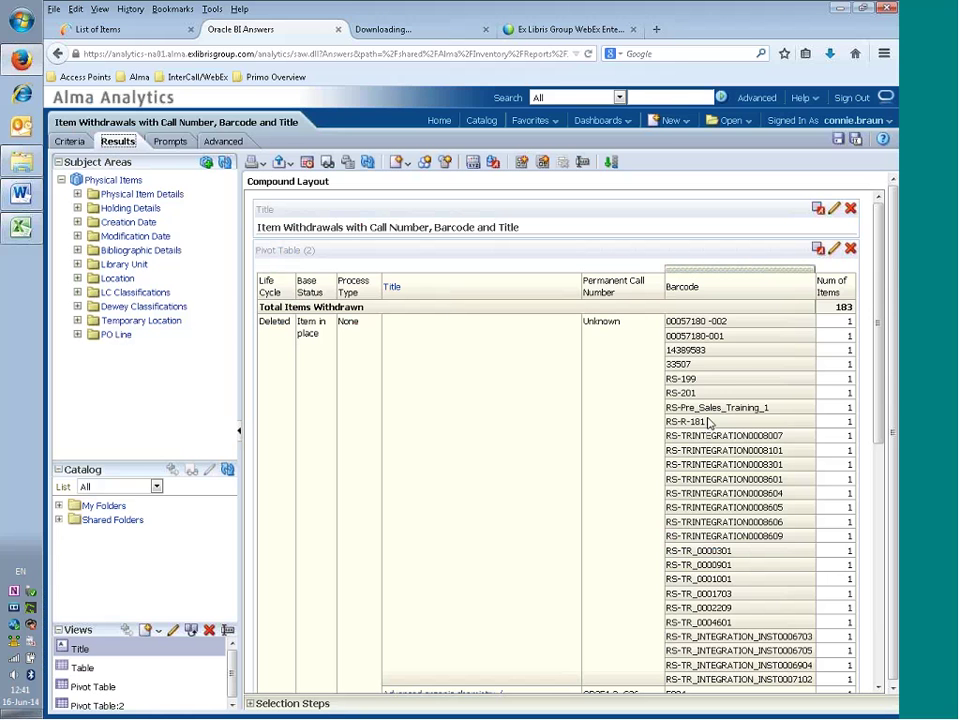
pyautogui.scroll(-3, 726, 440)
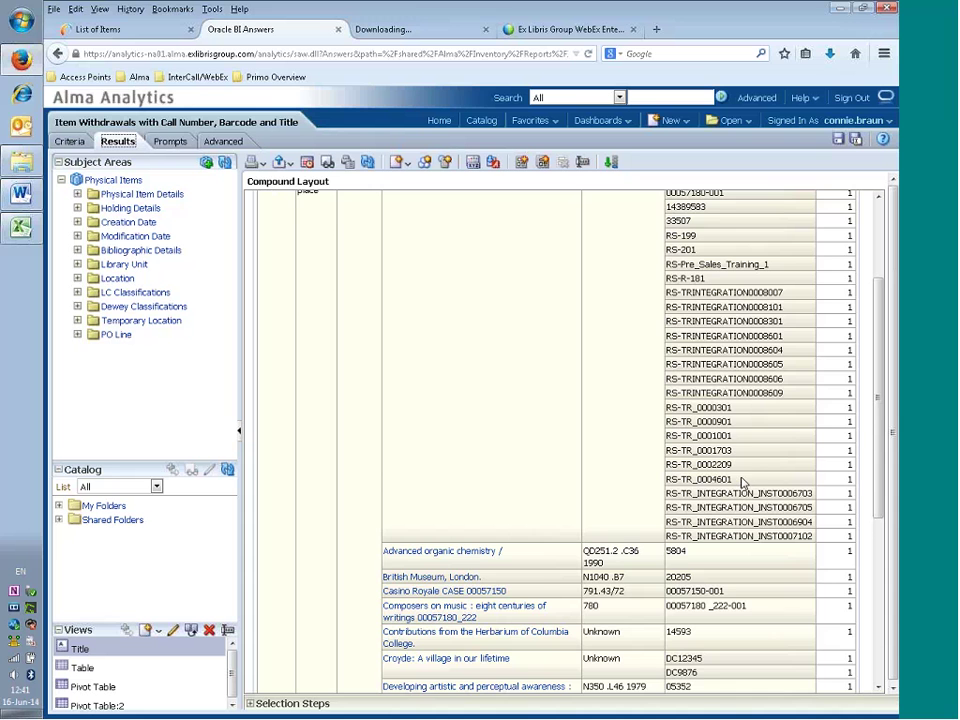
pyautogui.scroll(2, 735, 478)
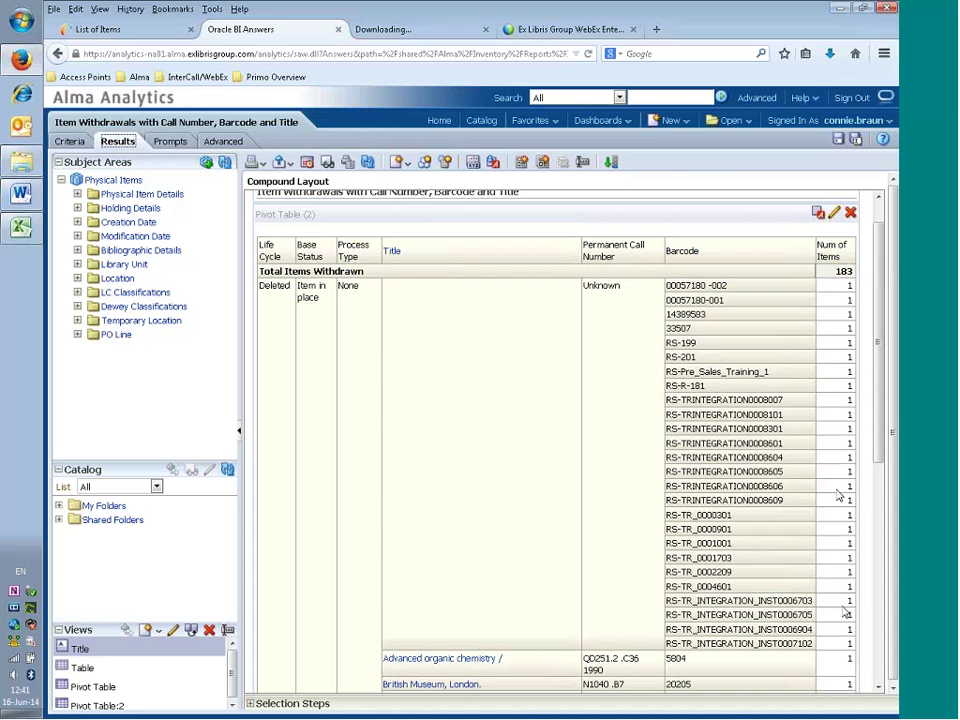
pyautogui.scroll(-3, 806, 604)
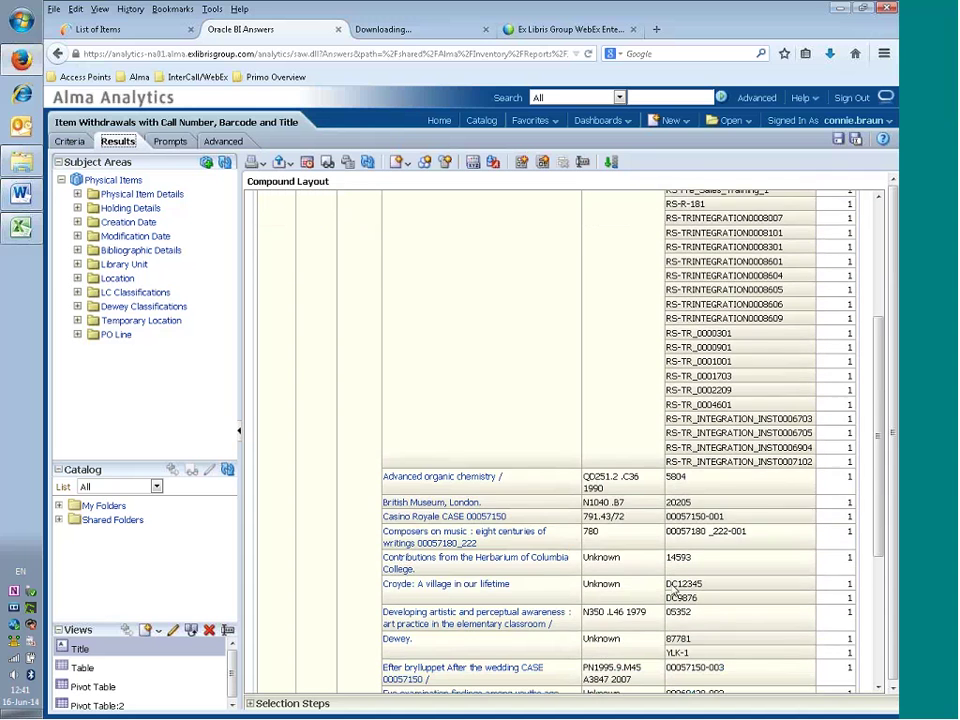
pyautogui.scroll(-1, 675, 593)
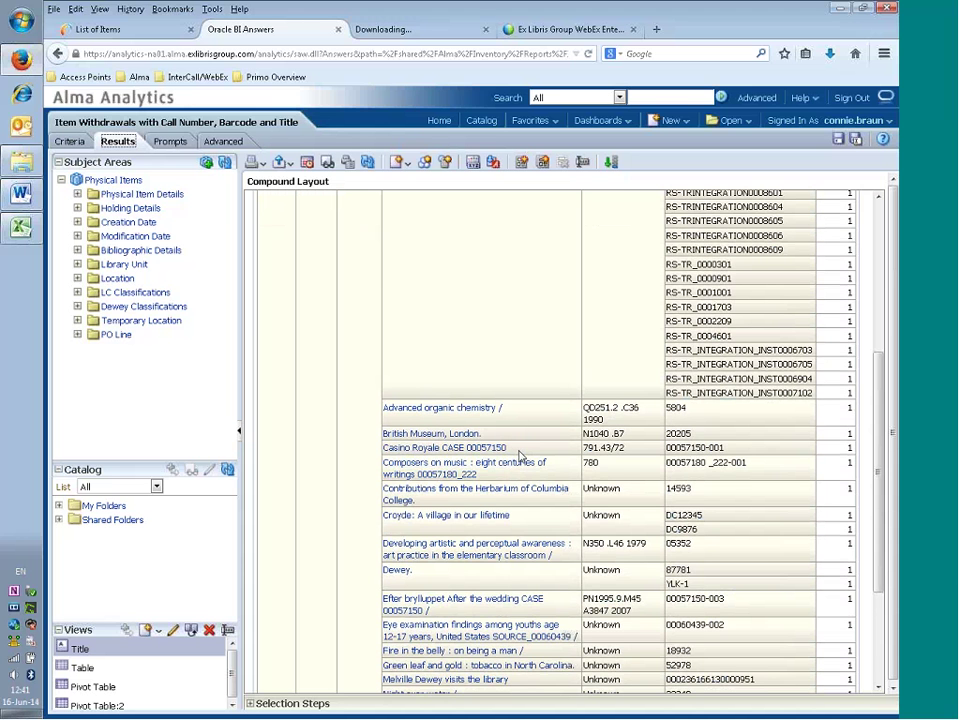
pyautogui.scroll(1, 516, 443)
pyautogui.scroll(-3, 517, 445)
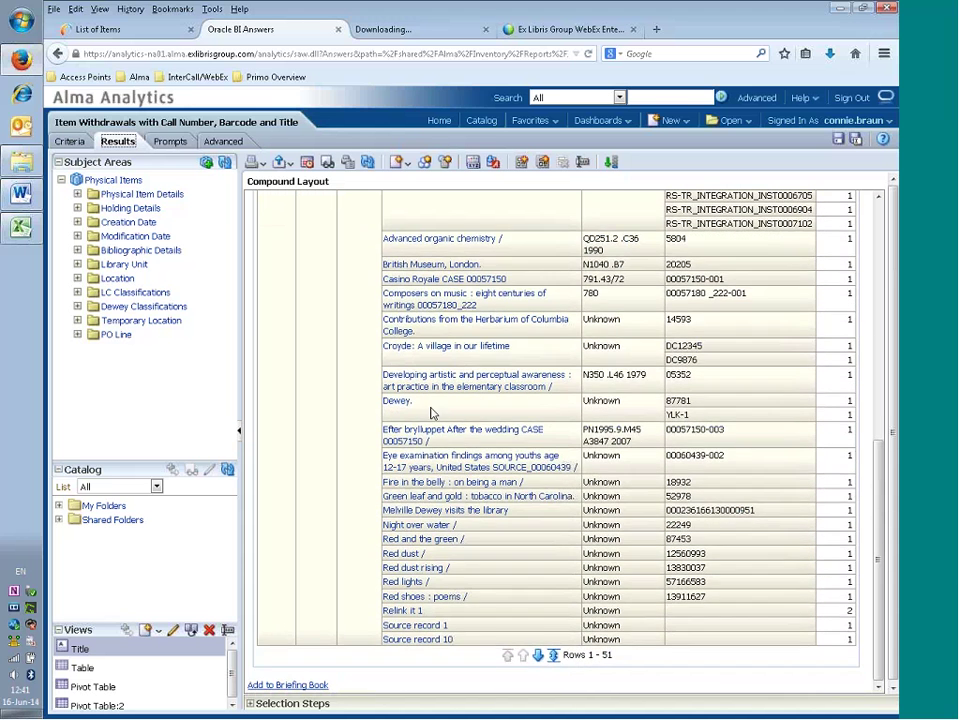
pyautogui.scroll(5, 394, 362)
pyautogui.scroll(3, 396, 359)
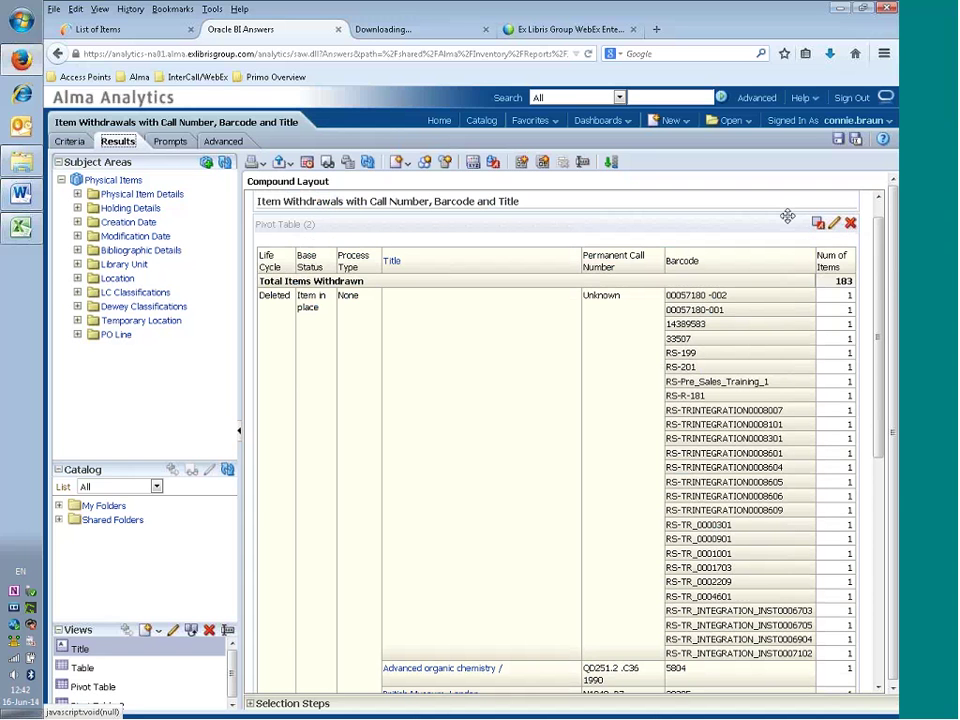
# - Check the report's criteria once more, then return to the results and review the pivot table rows
pyautogui.click(70, 142)
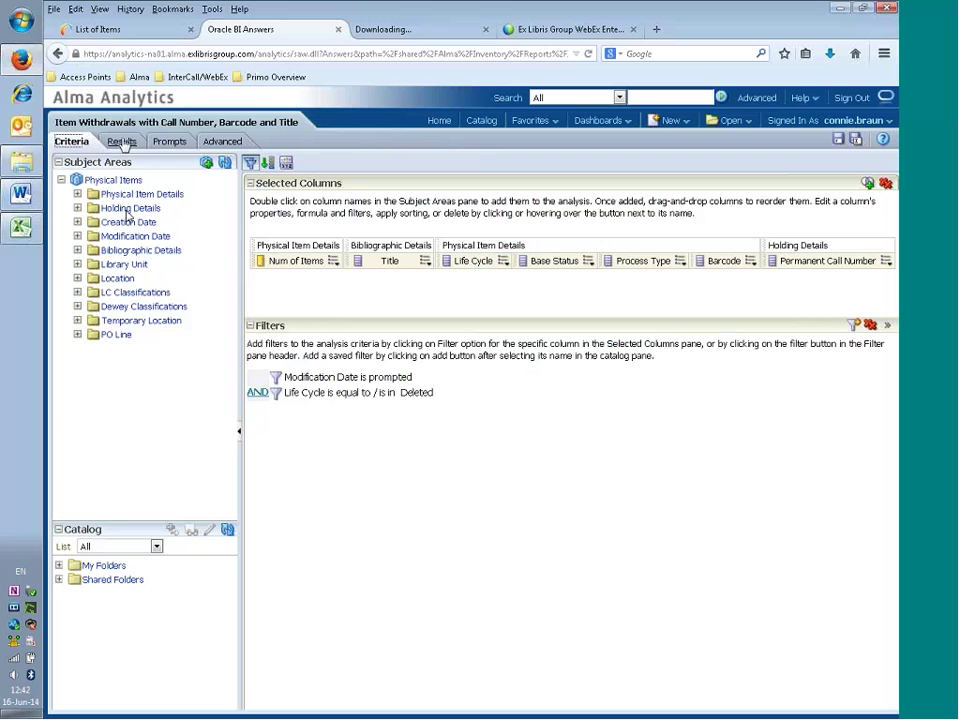
pyautogui.click(124, 143)
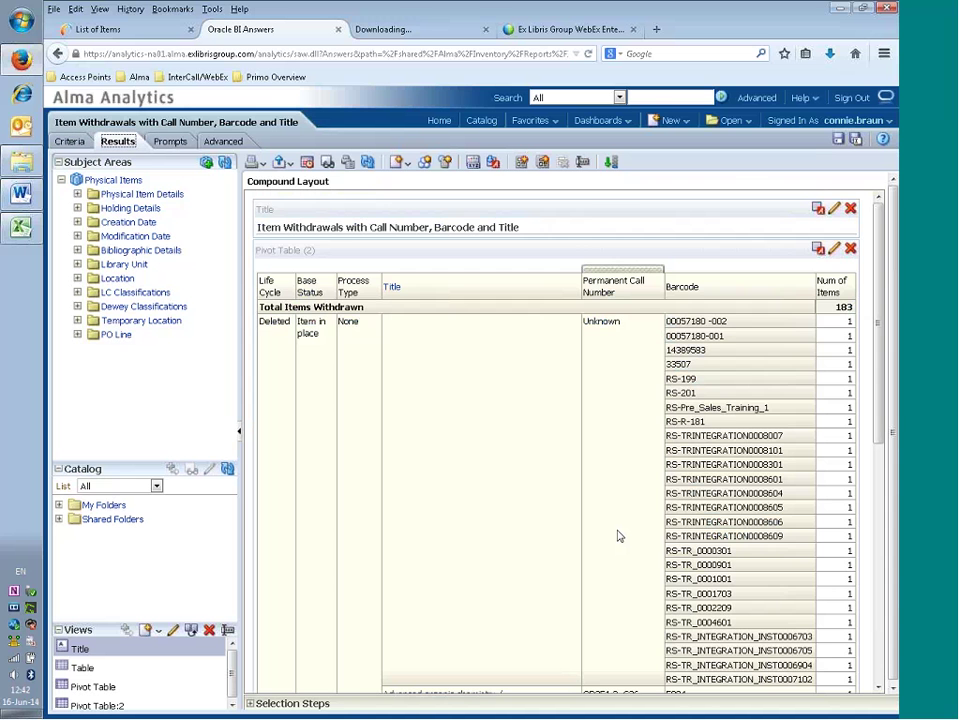
pyautogui.scroll(-3, 489, 497)
pyautogui.scroll(-1, 495, 490)
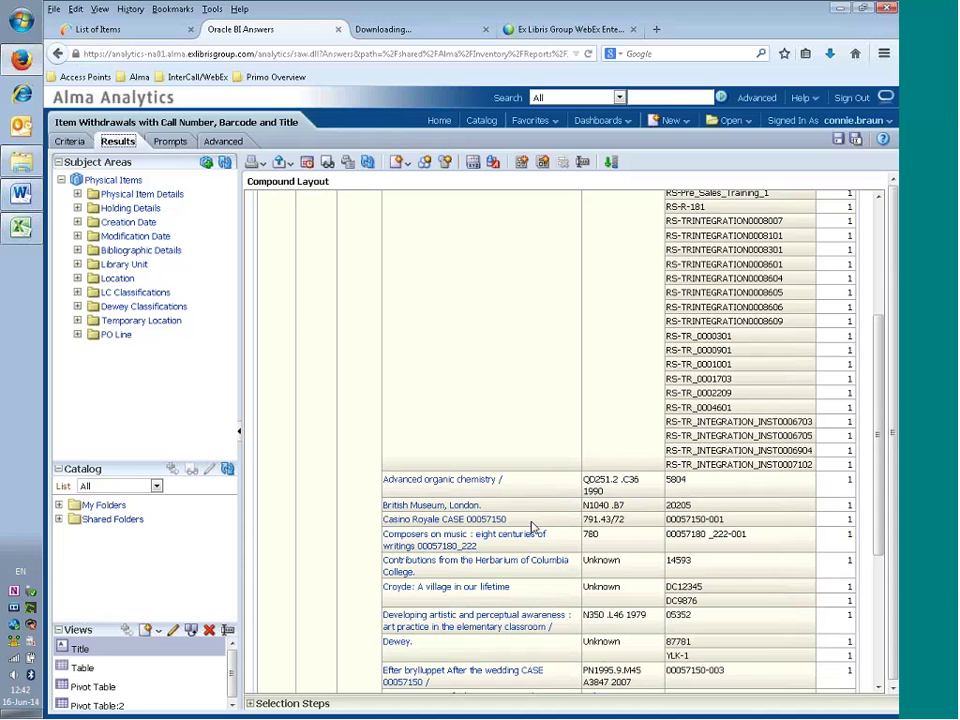
pyautogui.scroll(2, 675, 508)
pyautogui.scroll(3, 675, 508)
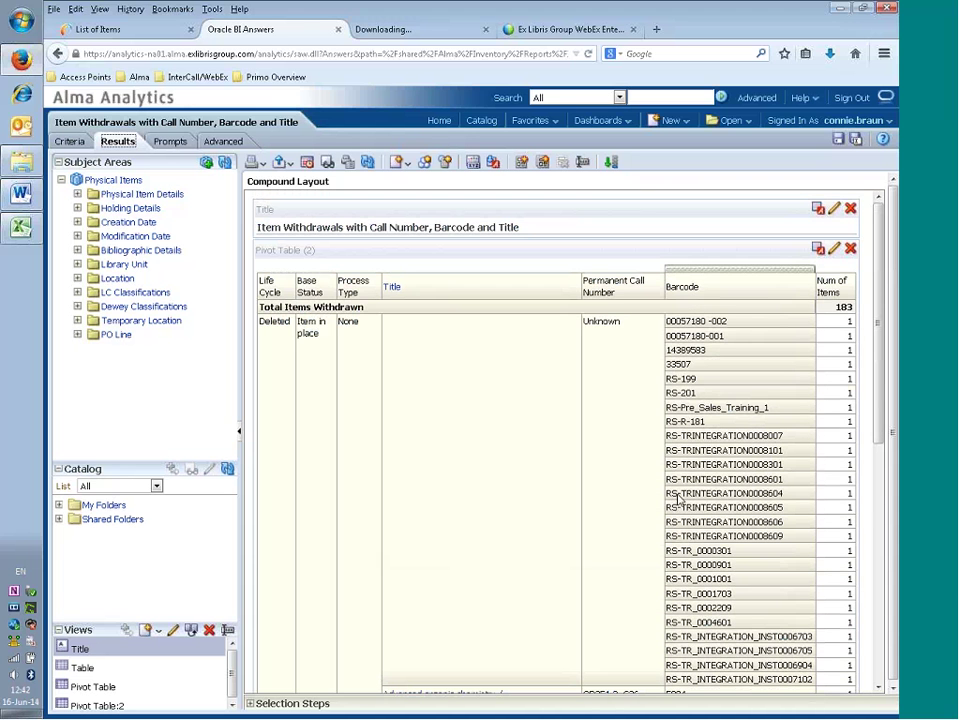
# - Sort the pivot table by Permanent Call Number in ascending order and look over the call numbers
pyautogui.click(651, 286)
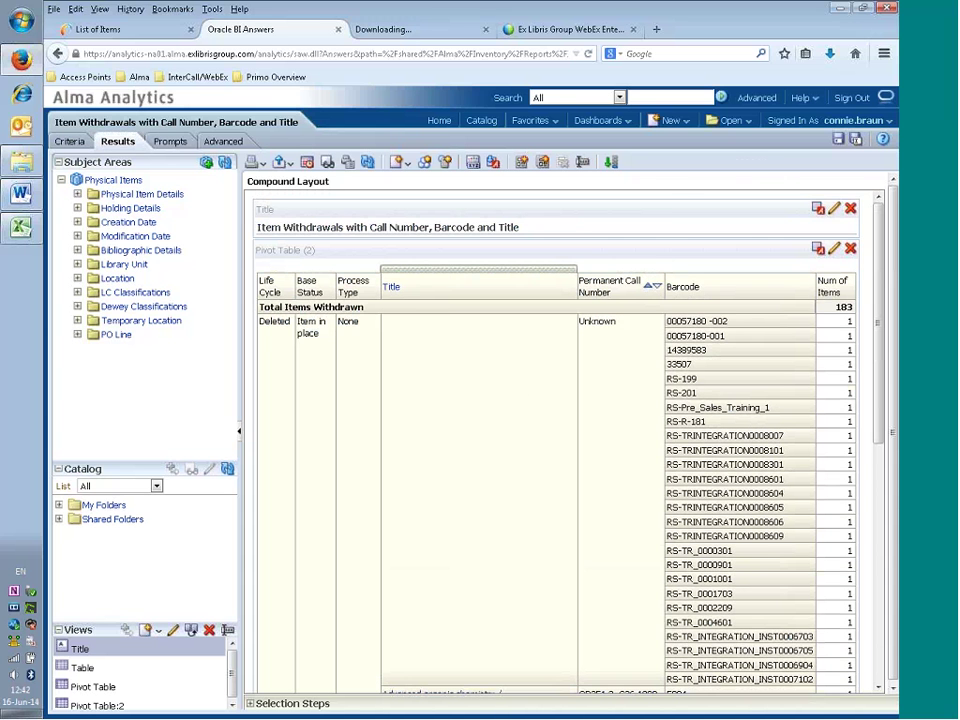
pyautogui.scroll(-3, 612, 350)
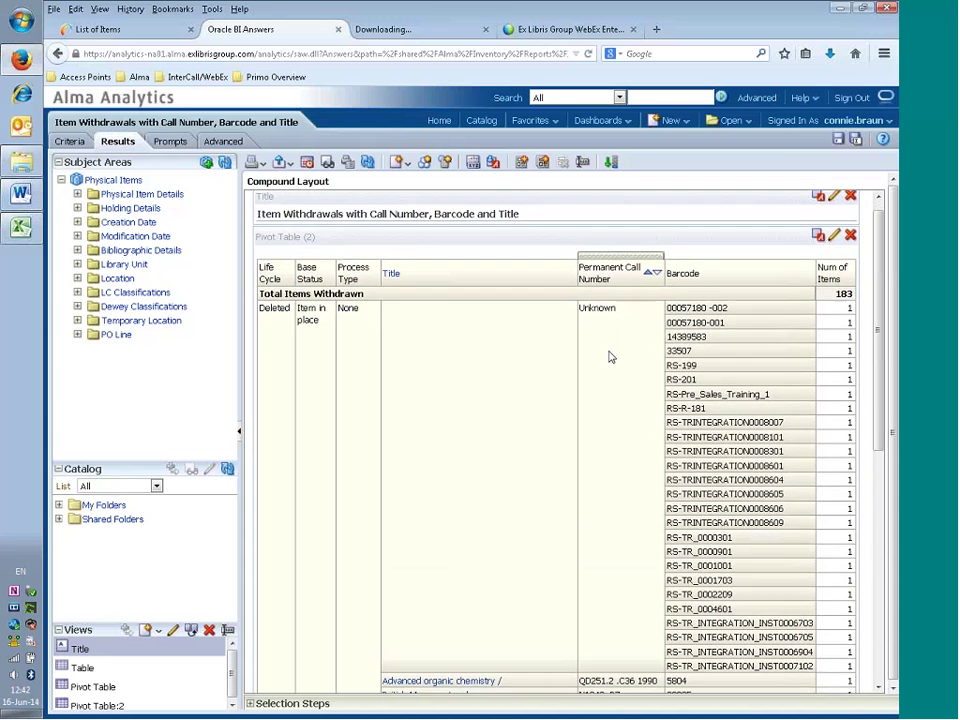
pyautogui.scroll(-1, 612, 368)
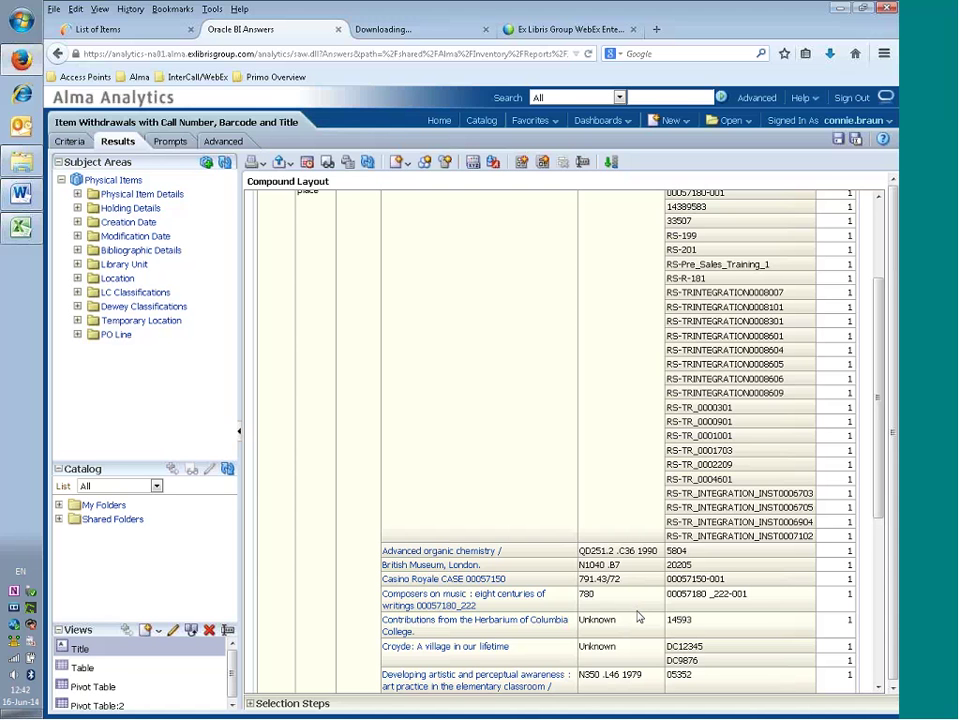
pyautogui.scroll(-5, 640, 619)
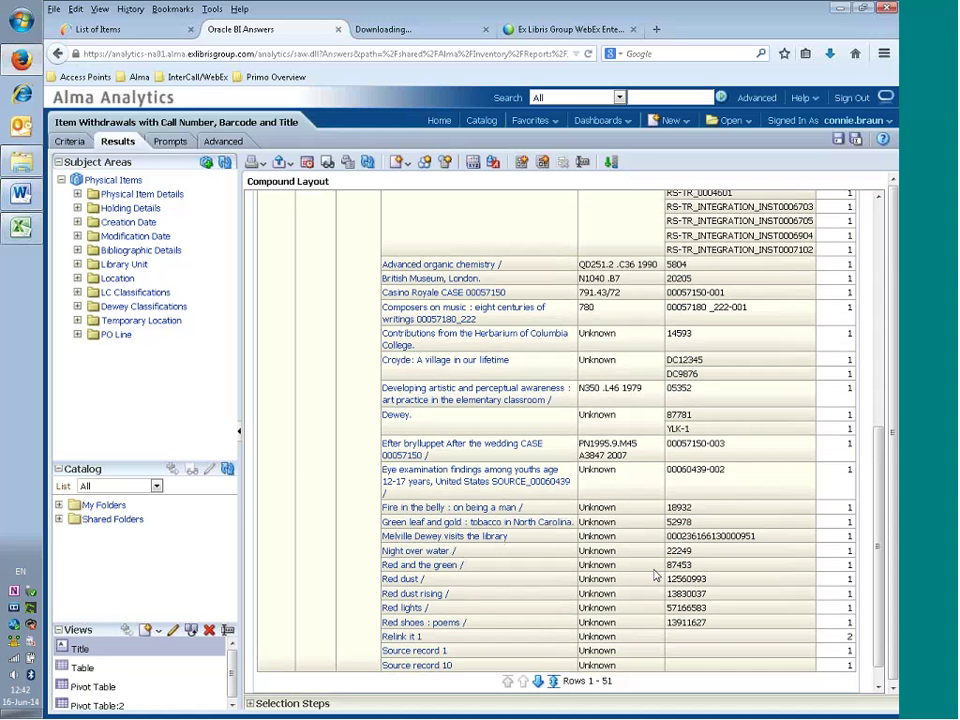
pyautogui.scroll(8, 655, 576)
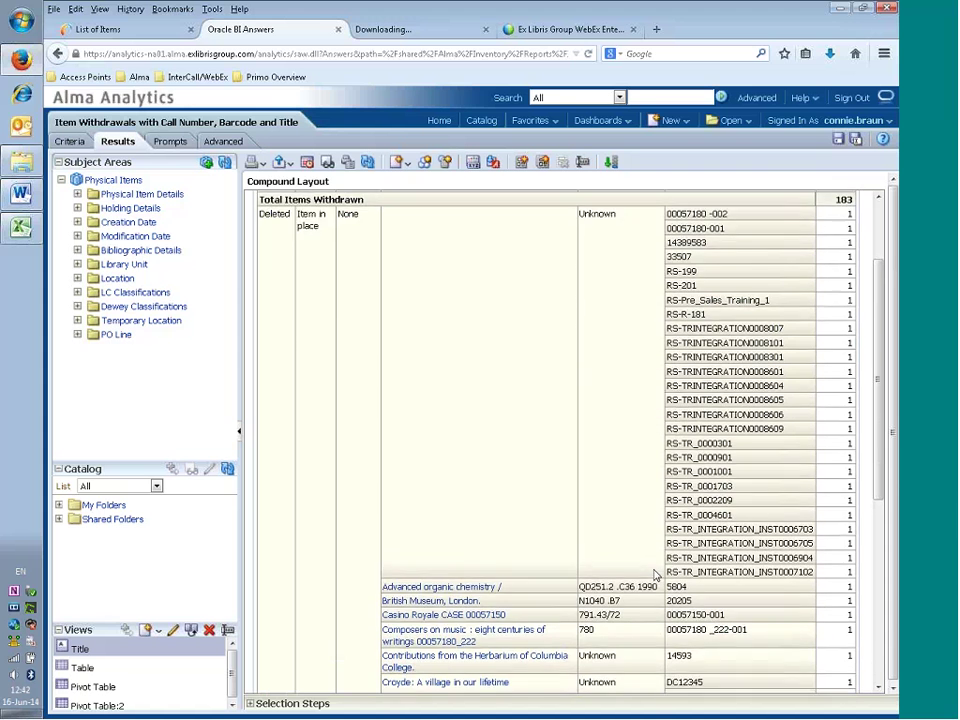
# - Expand the Physical Item Details folder in the subject area and display all rows of the pivot table
pyautogui.click(82, 197)
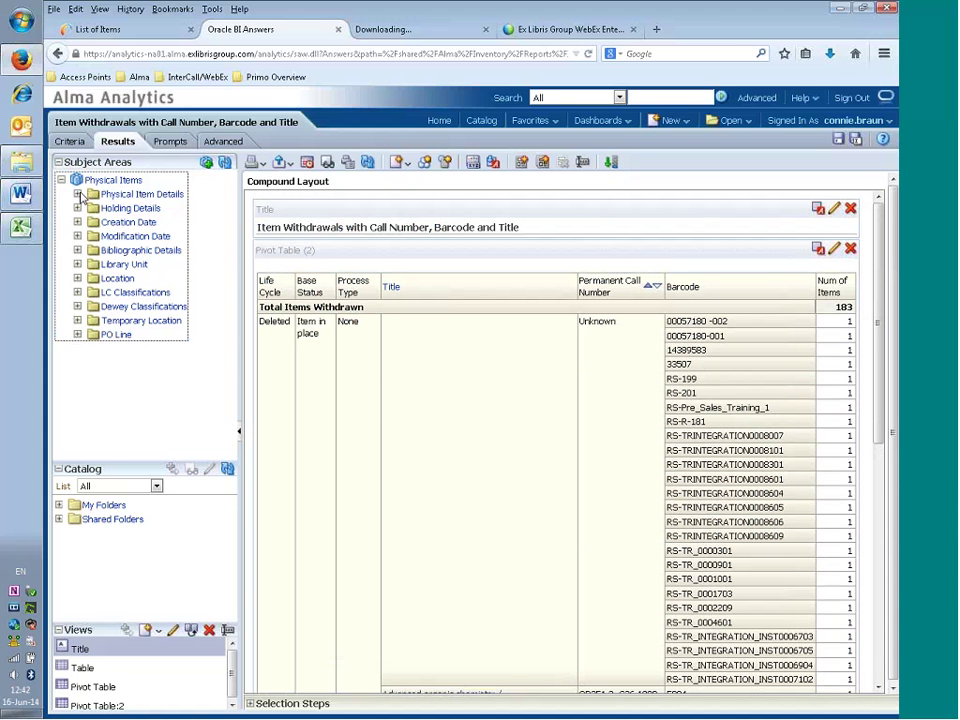
pyautogui.click(78, 195)
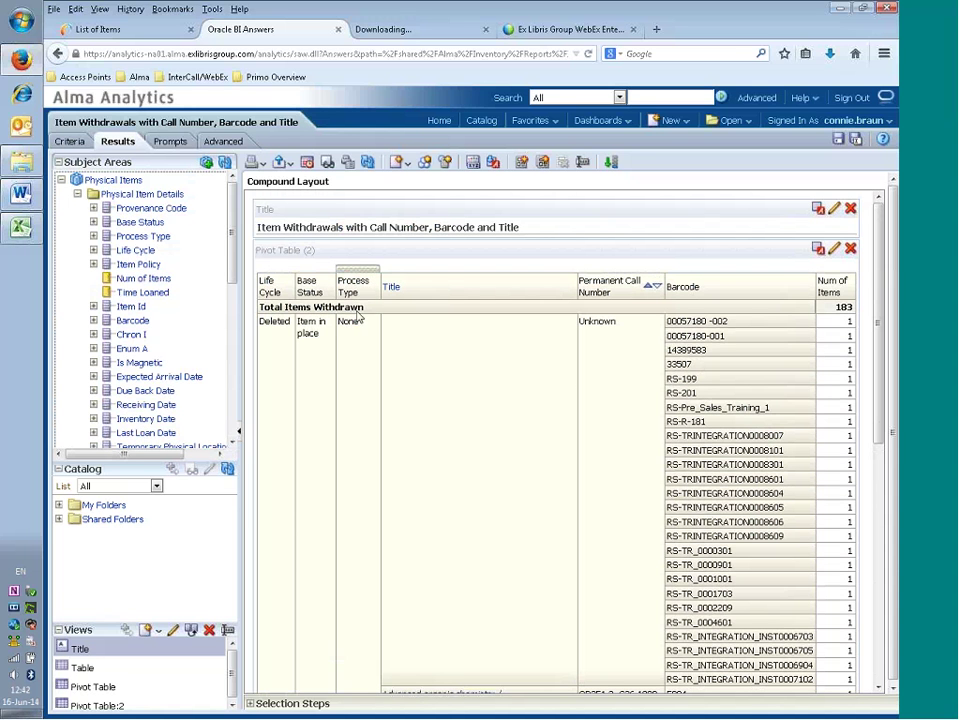
pyautogui.scroll(-8, 360, 380)
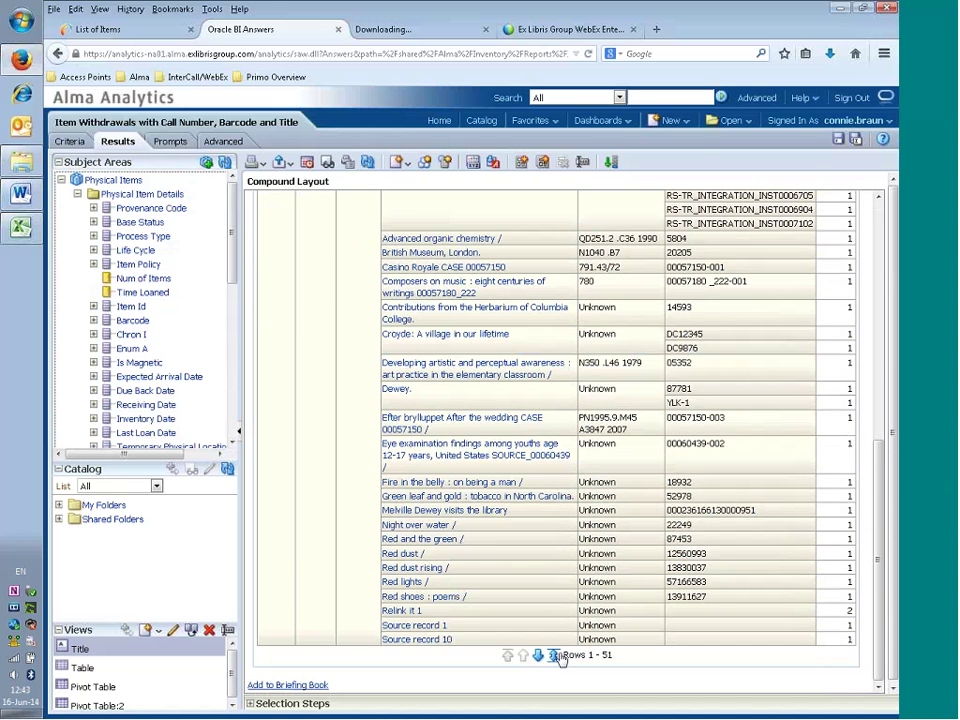
pyautogui.click(556, 656)
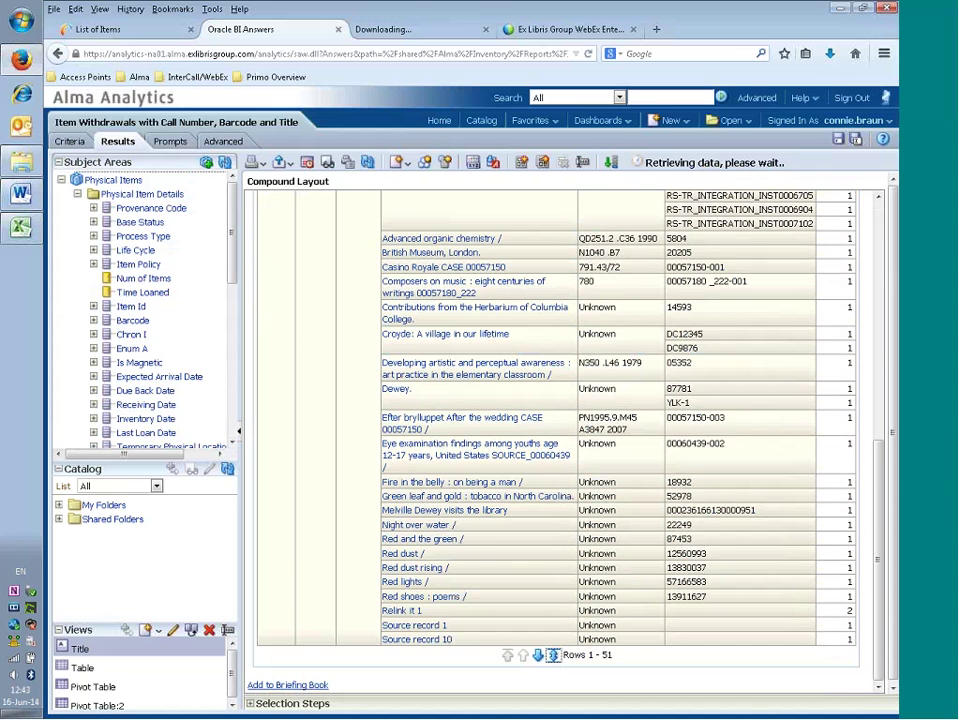
# - Examine the full list of withdrawn items by base status and process type, down to the last row
pyautogui.scroll(-15, 460, 560)
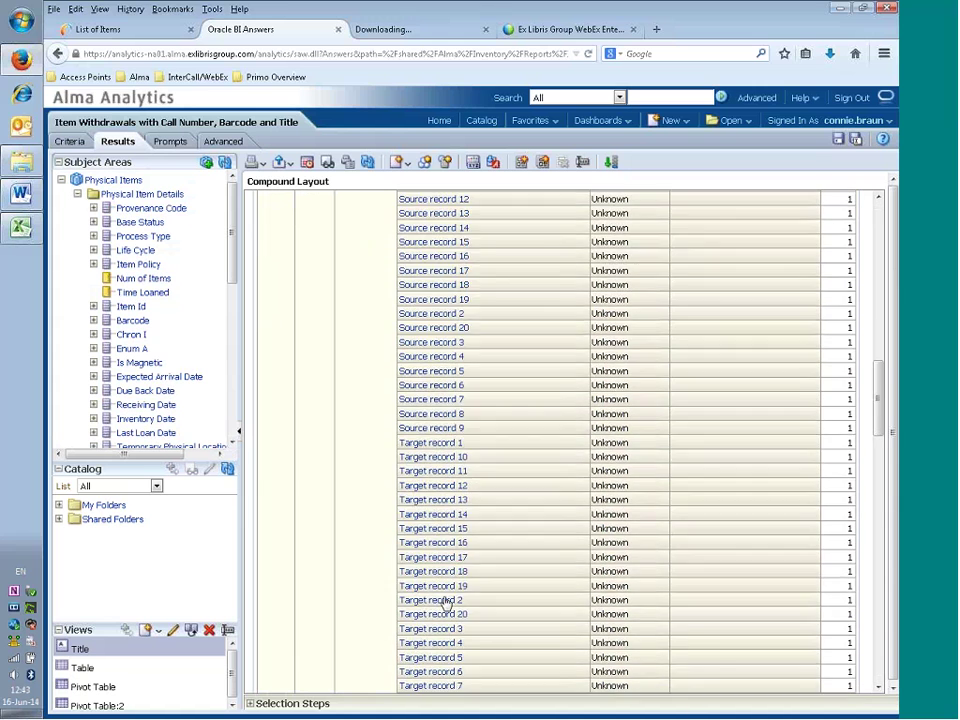
pyautogui.scroll(-5, 463, 621)
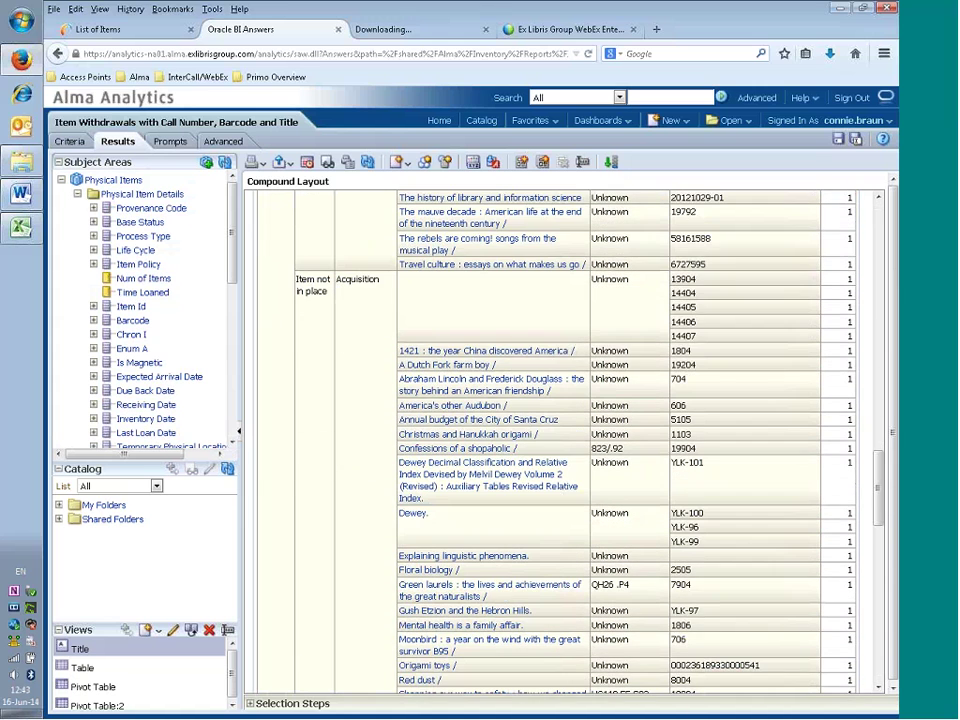
pyautogui.scroll(-13, 364, 478)
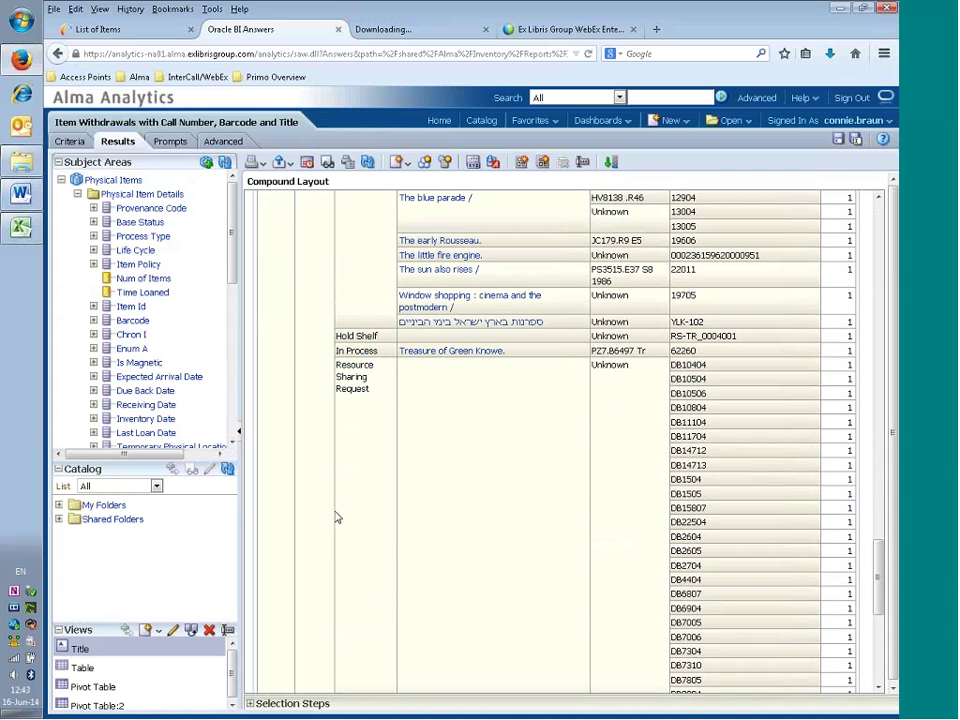
pyautogui.scroll(-1, 353, 514)
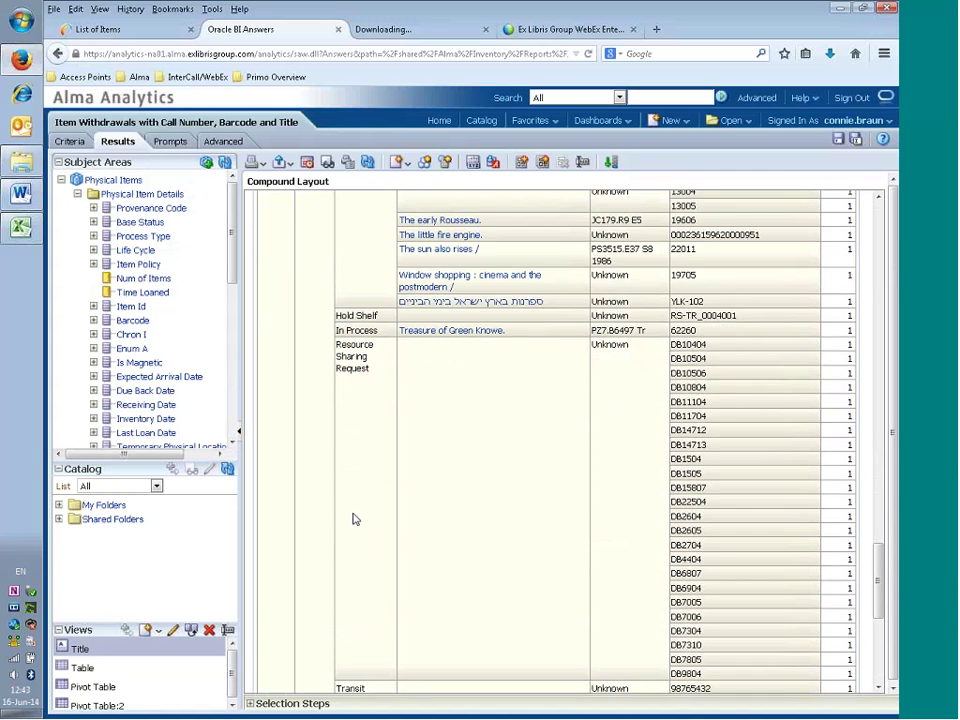
pyautogui.scroll(-9, 353, 525)
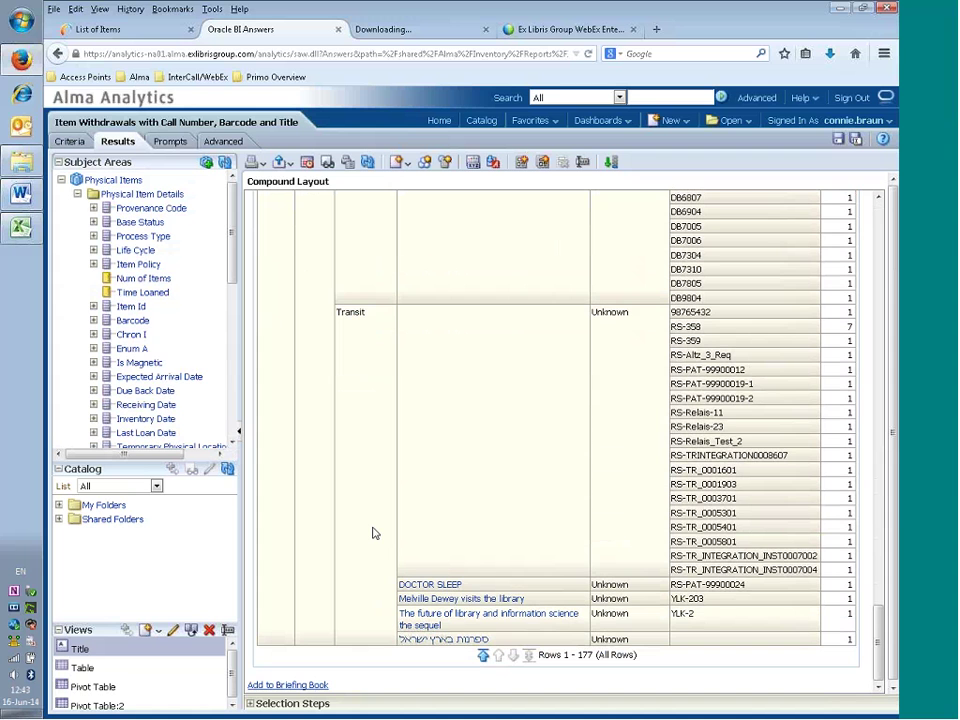
pyautogui.scroll(18, 373, 533)
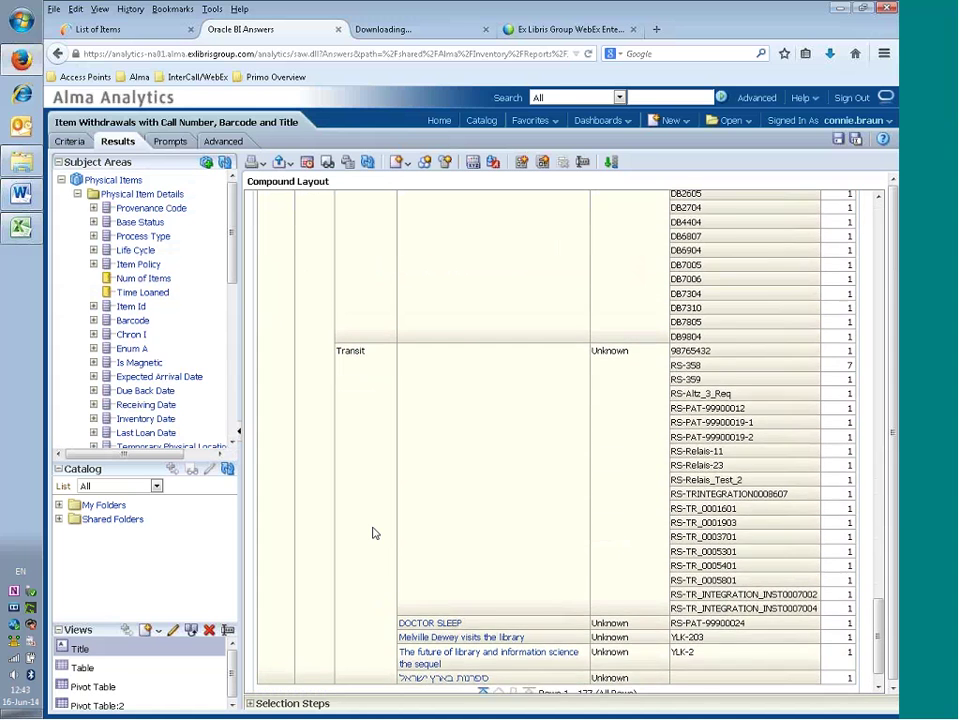
pyautogui.scroll(3, 374, 530)
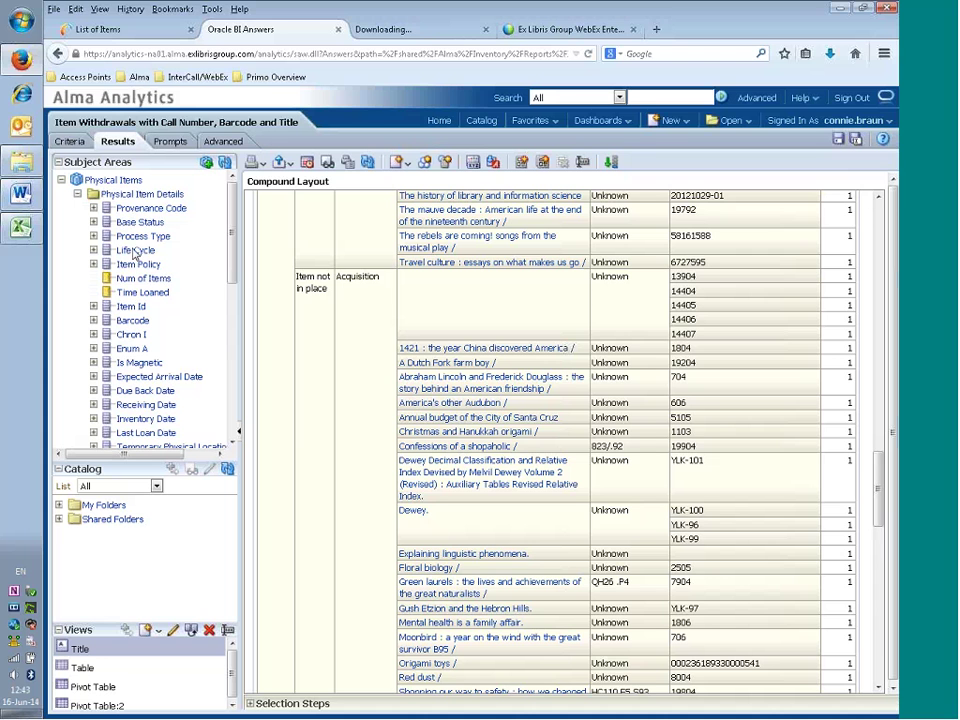
# - Save the Item Withdrawals report, then open Items Added for editing from the shared Alma Inventory Reports folder
pyautogui.click(838, 140)
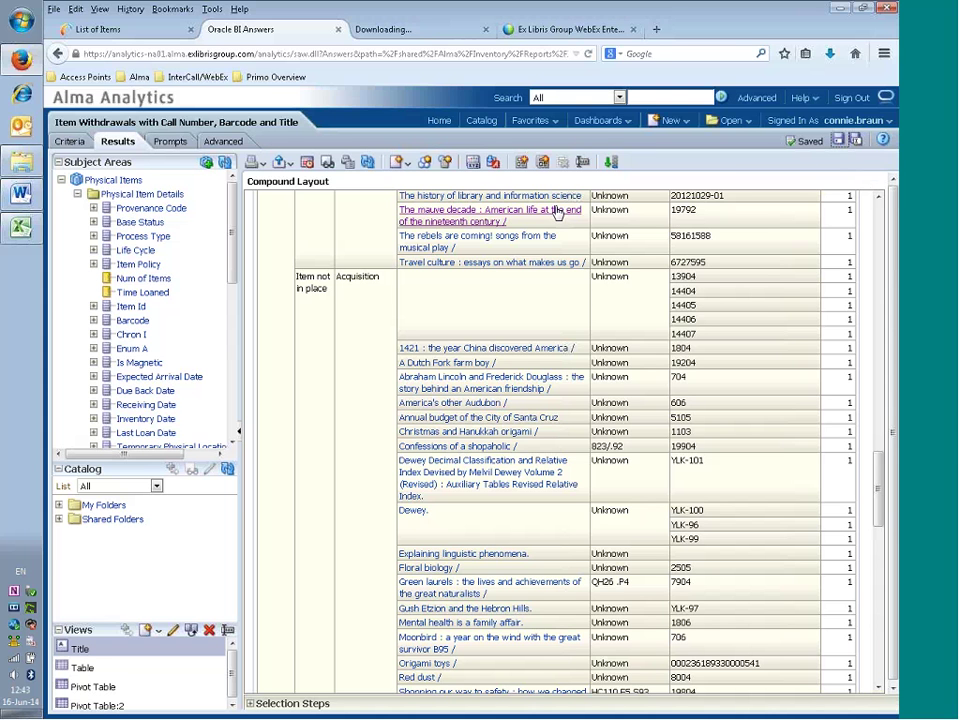
pyautogui.click(486, 122)
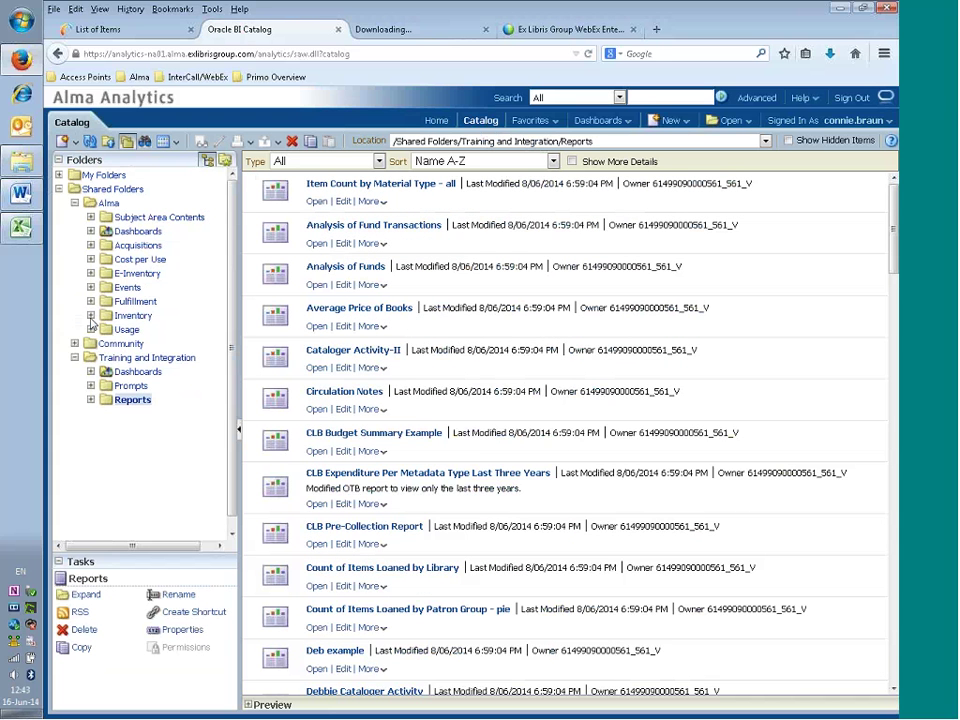
pyautogui.click(90, 316)
pyautogui.click(150, 372)
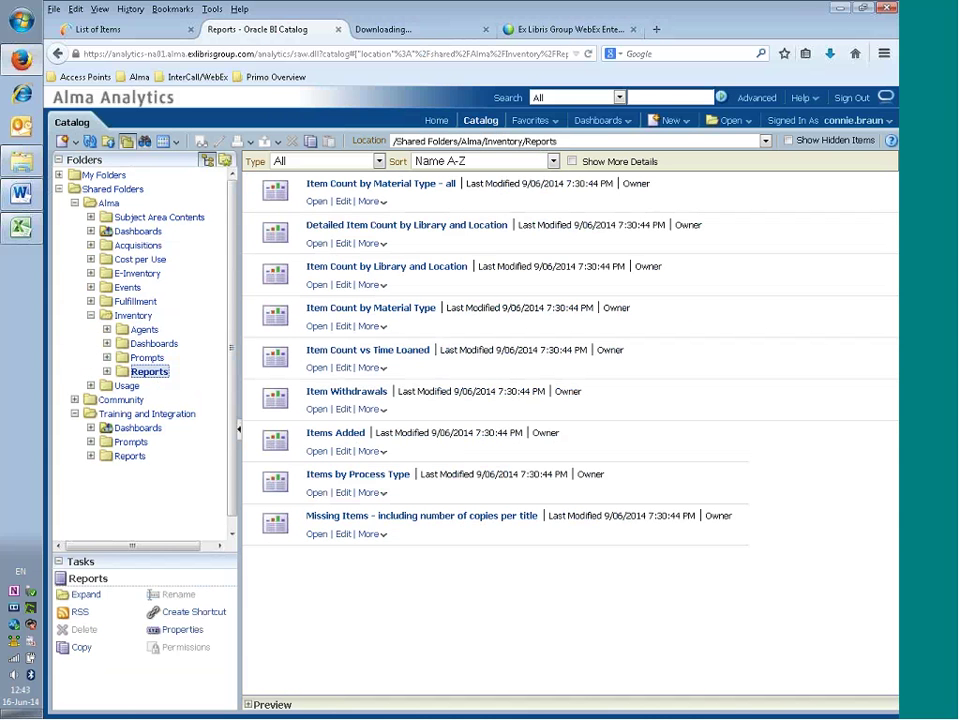
pyautogui.click(344, 452)
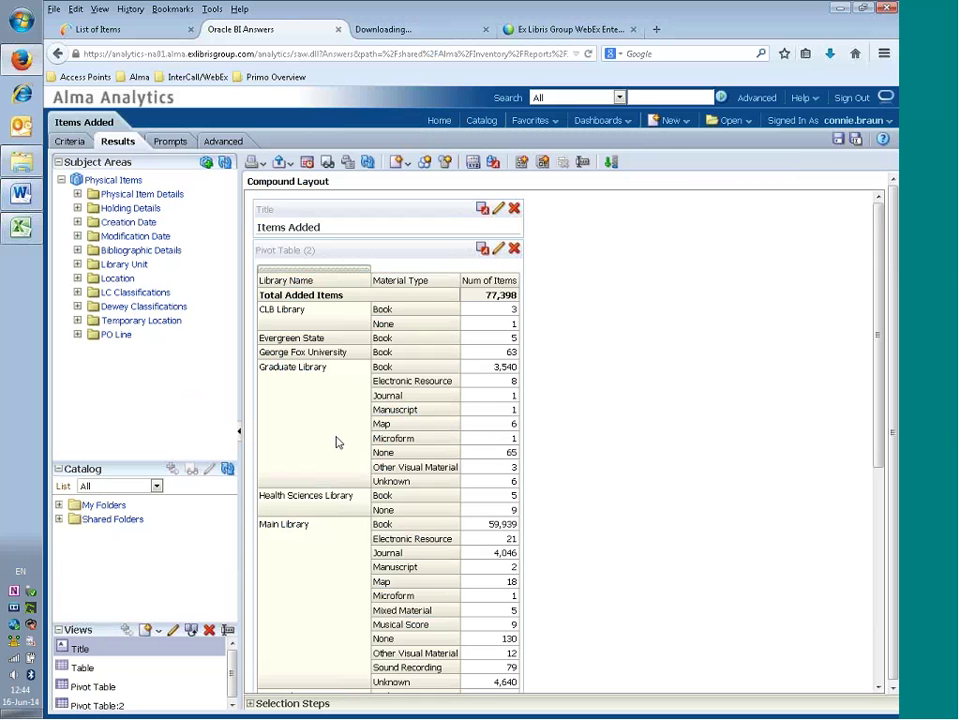
# - Look over the Items Added pivot table, then remove the Receiving Date filter from the report's criteria
pyautogui.scroll(-1, 336, 442)
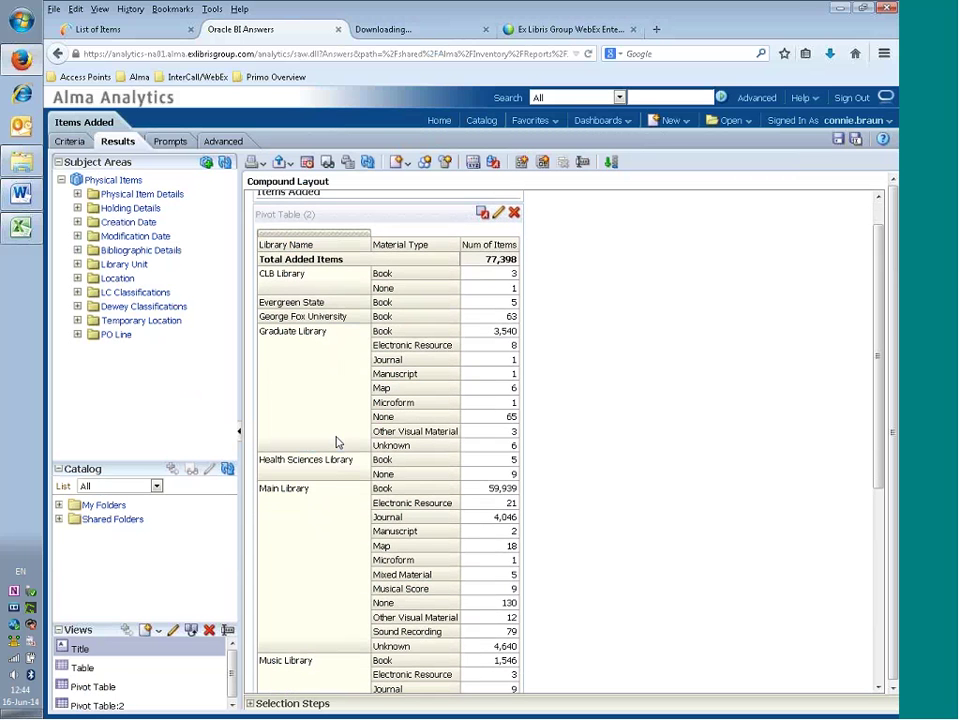
pyautogui.scroll(1, 336, 442)
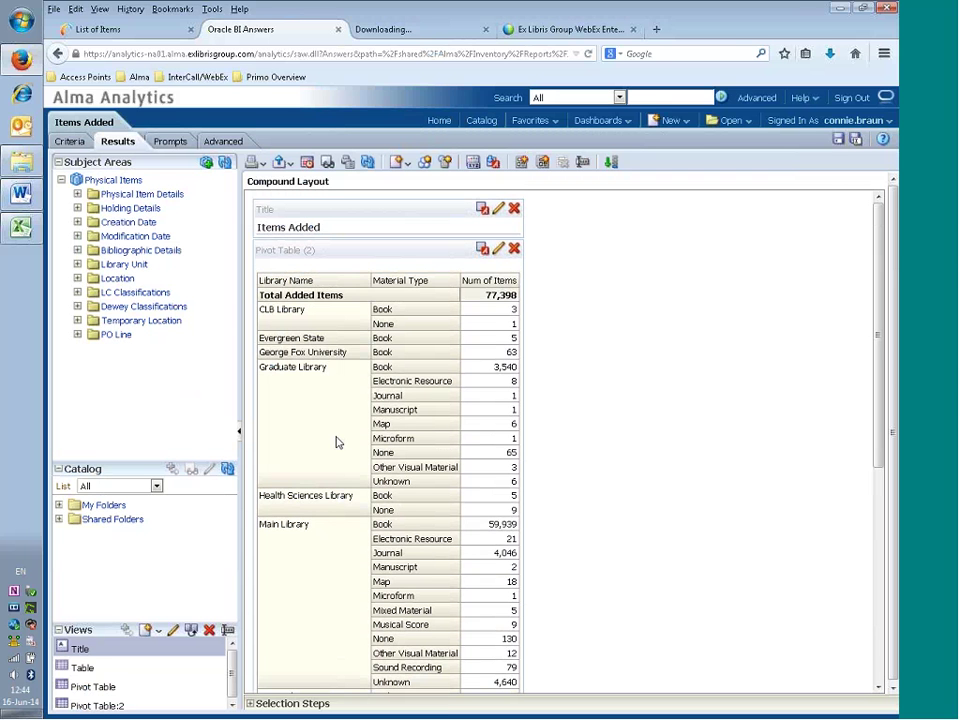
pyautogui.click(69, 142)
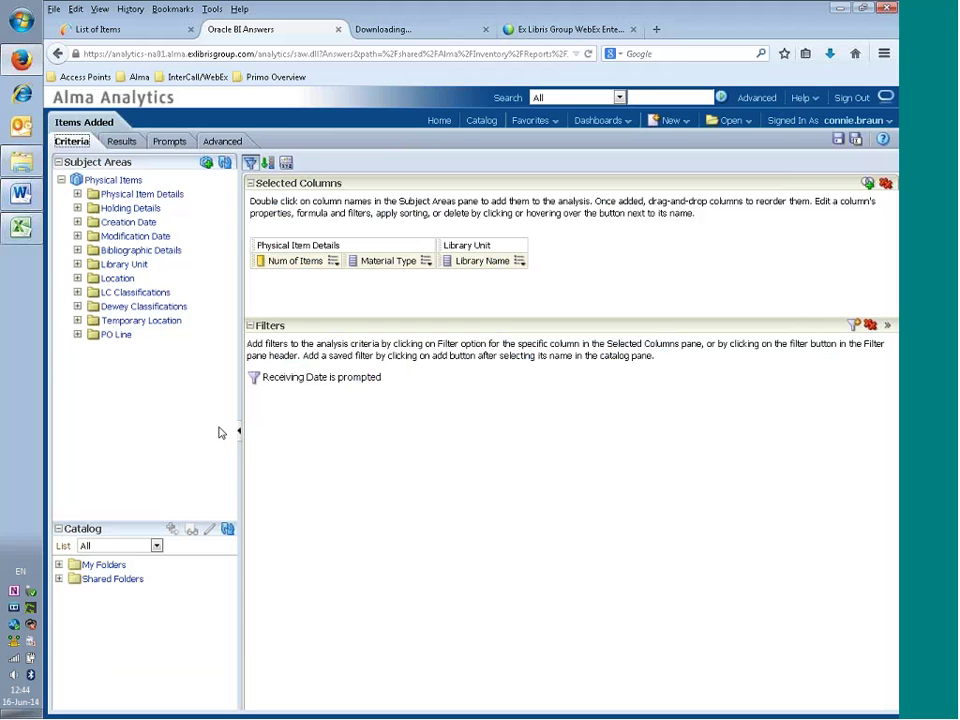
pyautogui.moveTo(410, 390)
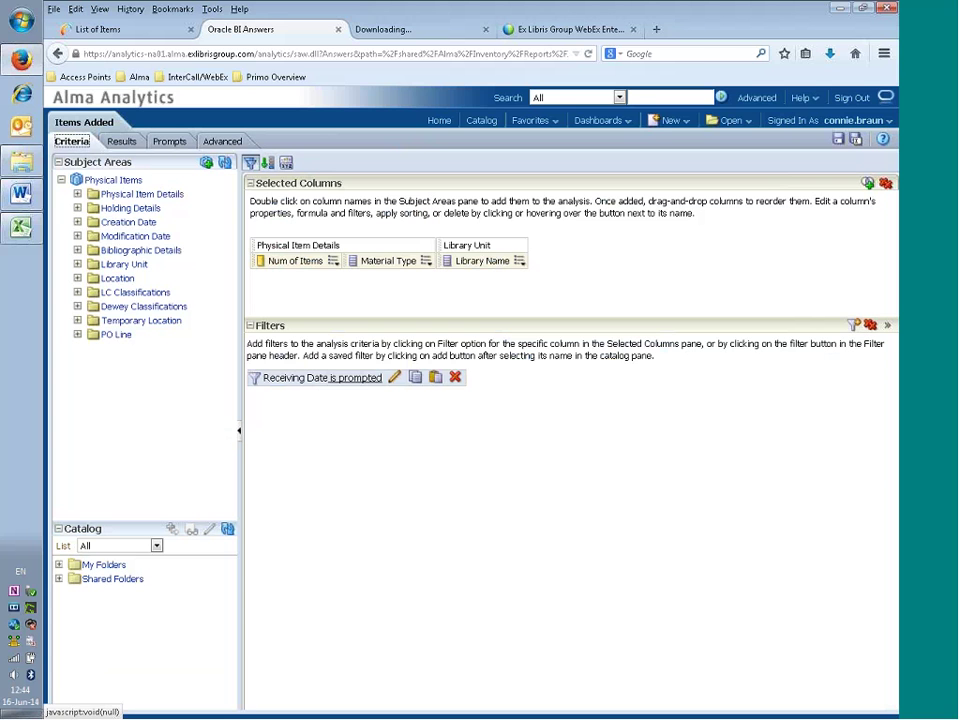
pyautogui.click(455, 378)
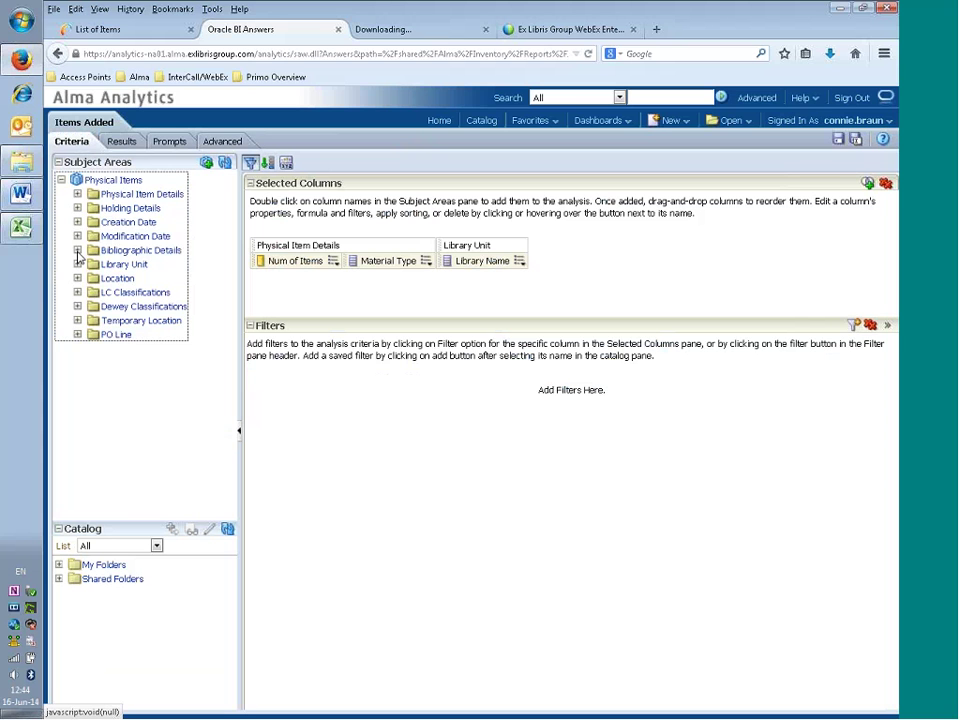
# - Add the Create Date column from Bibliographic Details to the report's selected columns
pyautogui.click(77, 251)
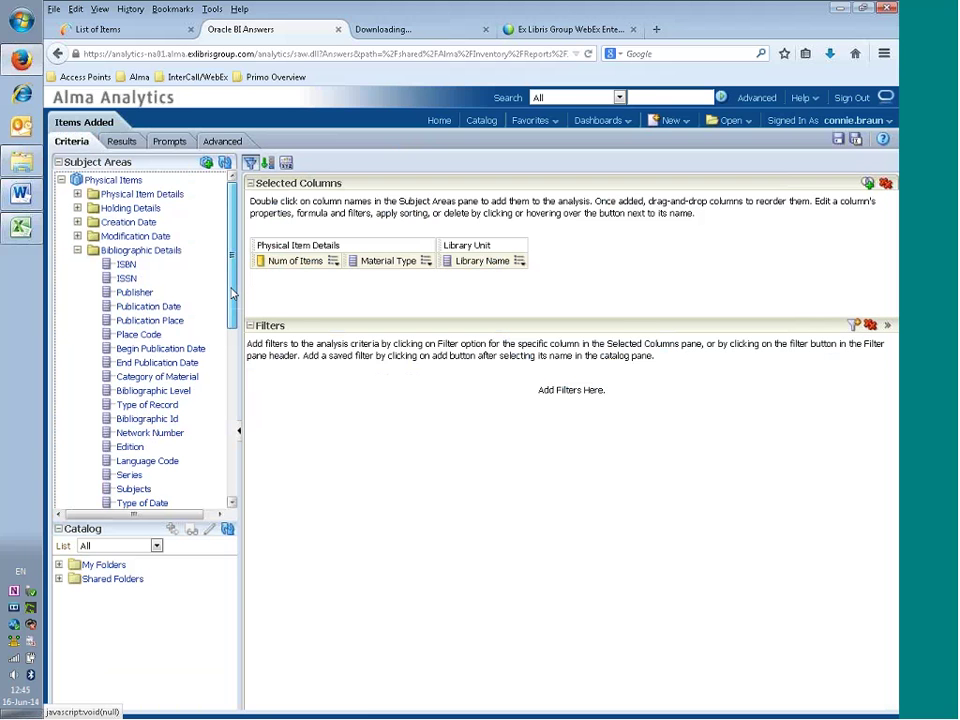
pyautogui.moveTo(231, 293); pyautogui.dragTo(219, 441)
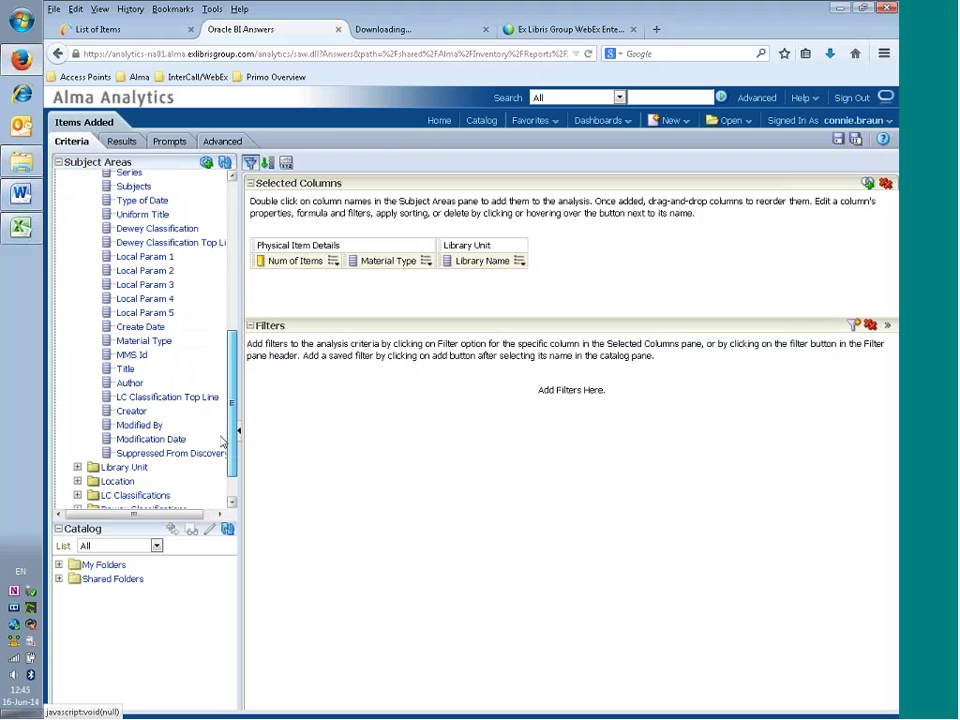
pyautogui.moveTo(231, 434)
pyautogui.mouseDown()
pyautogui.moveTo(241, 303)
pyautogui.moveTo(236, 430)
pyautogui.mouseUp()
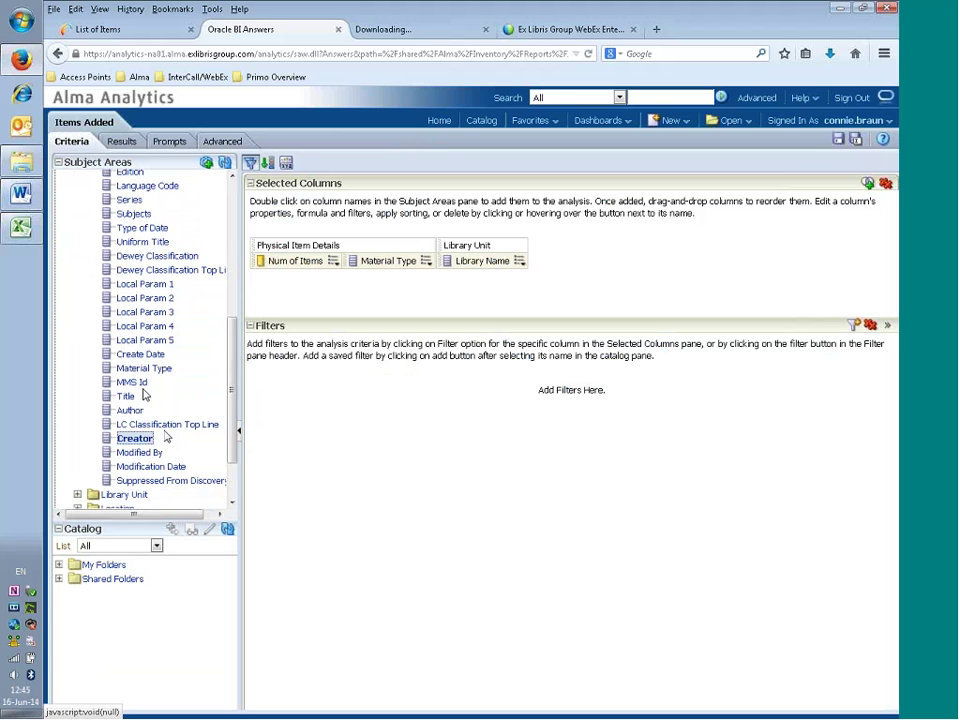
pyautogui.moveTo(231, 388)
pyautogui.mouseDown()
pyautogui.moveTo(239, 263)
pyautogui.moveTo(219, 407)
pyautogui.mouseUp()
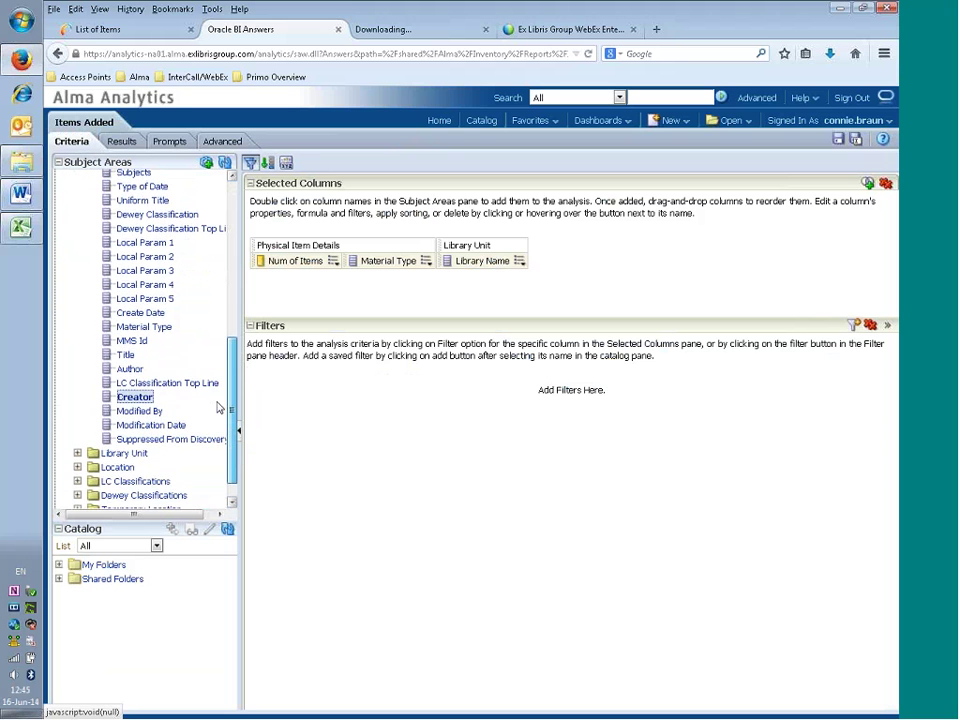
pyautogui.click(134, 315)
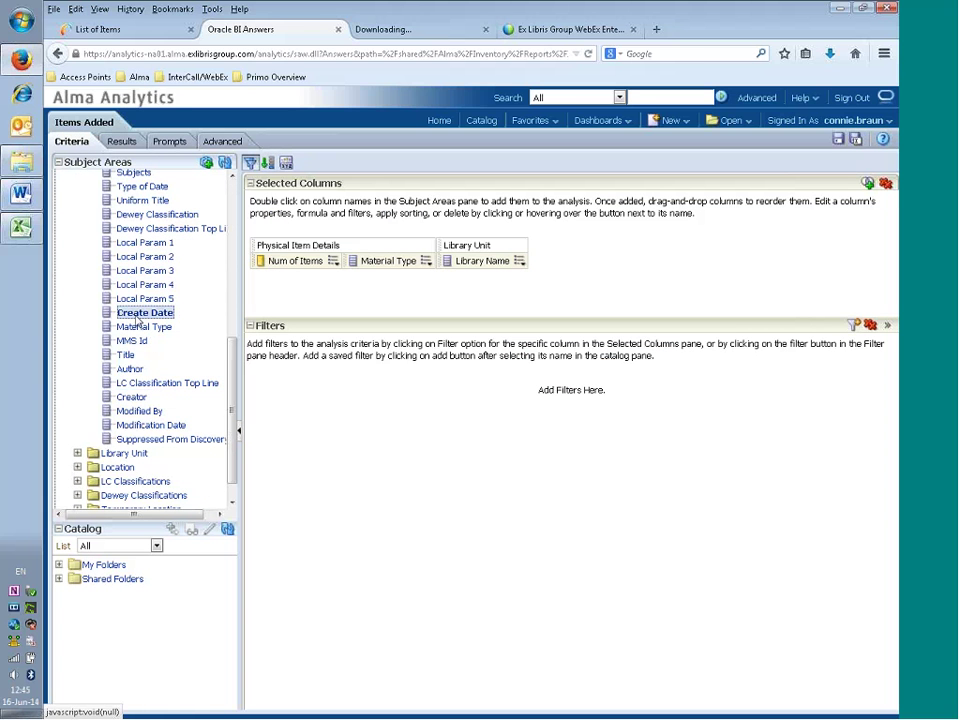
pyautogui.doubleClick(137, 318)
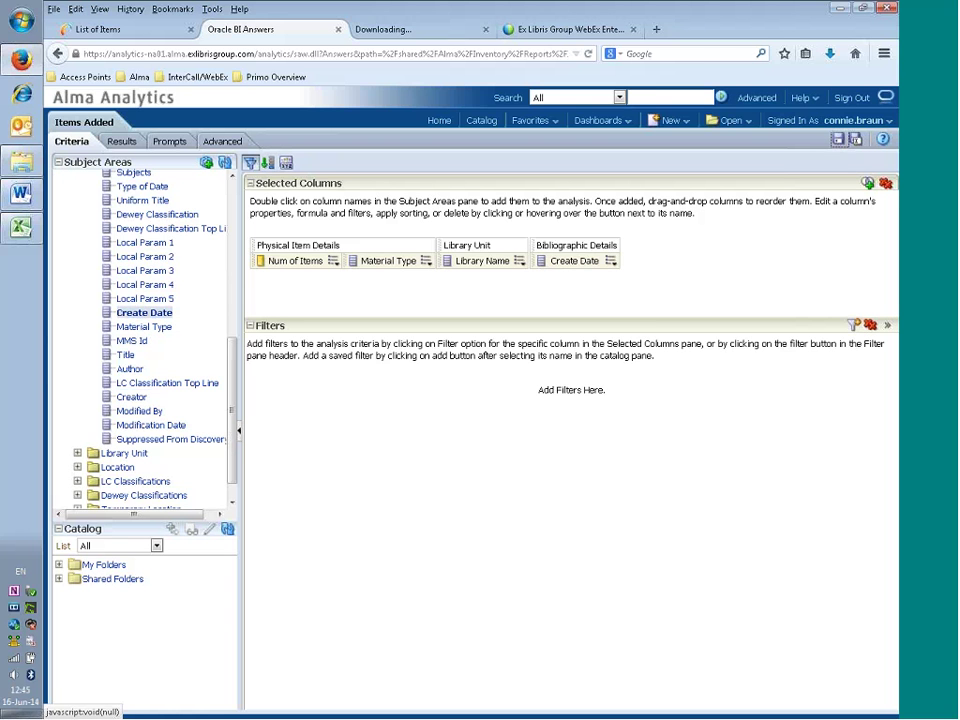
# - Try to save a copy as "Items Added since 01JAN14" in Alma Inventory Reports, described as "filtering for items added since the first of the year"
pyautogui.click(857, 140)
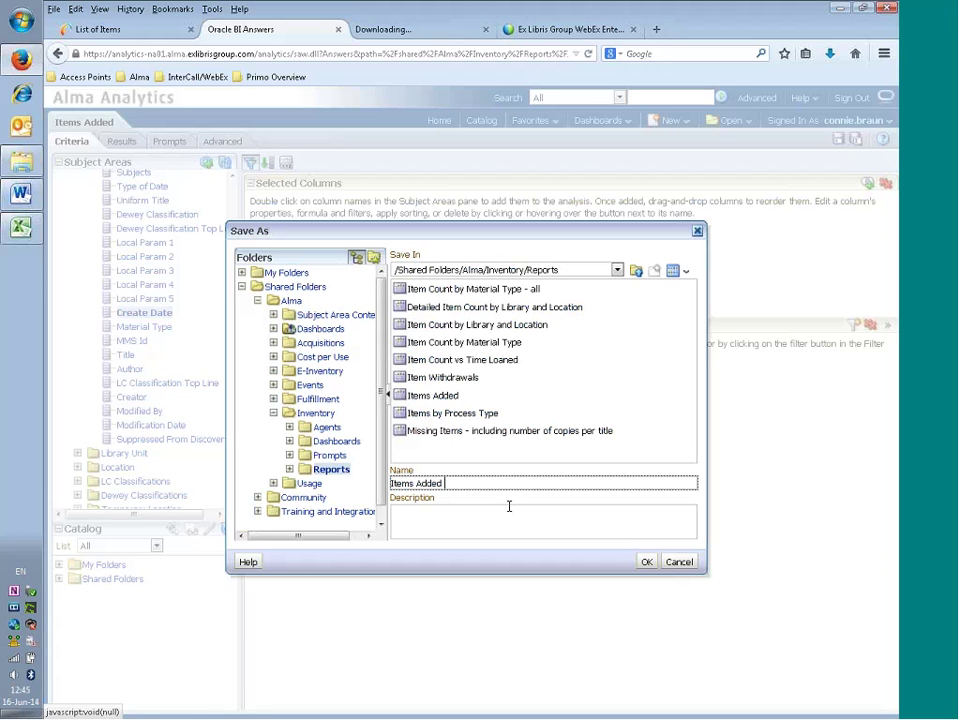
pyautogui.write('since 01JAN14')
pyautogui.click(495, 513)
pyautogui.write('filte')
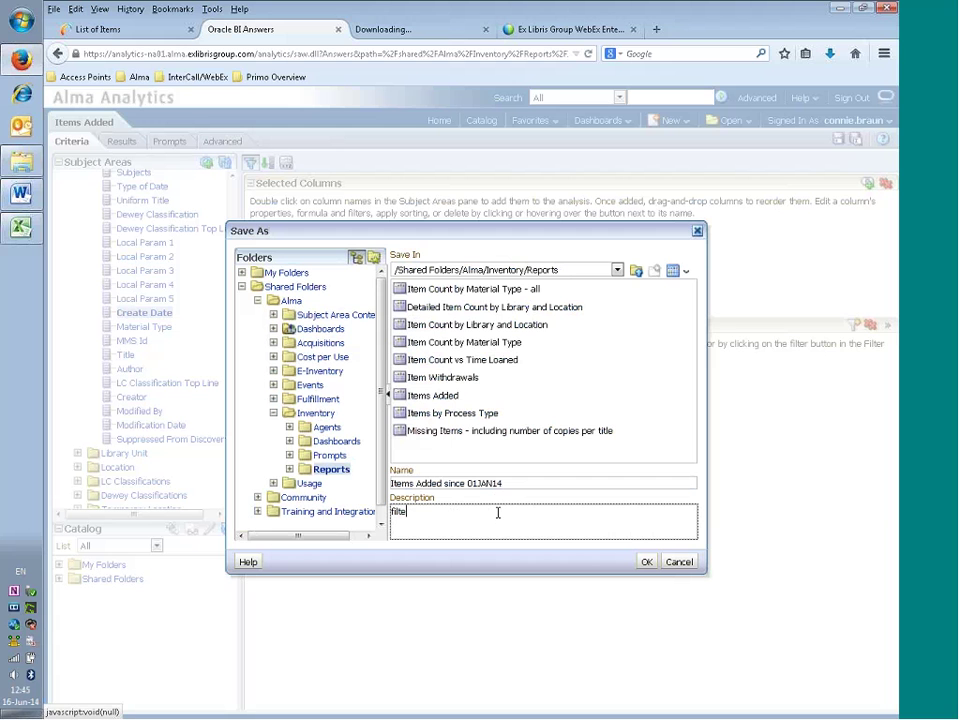
pyautogui.write('ring for items added since the first of the year')
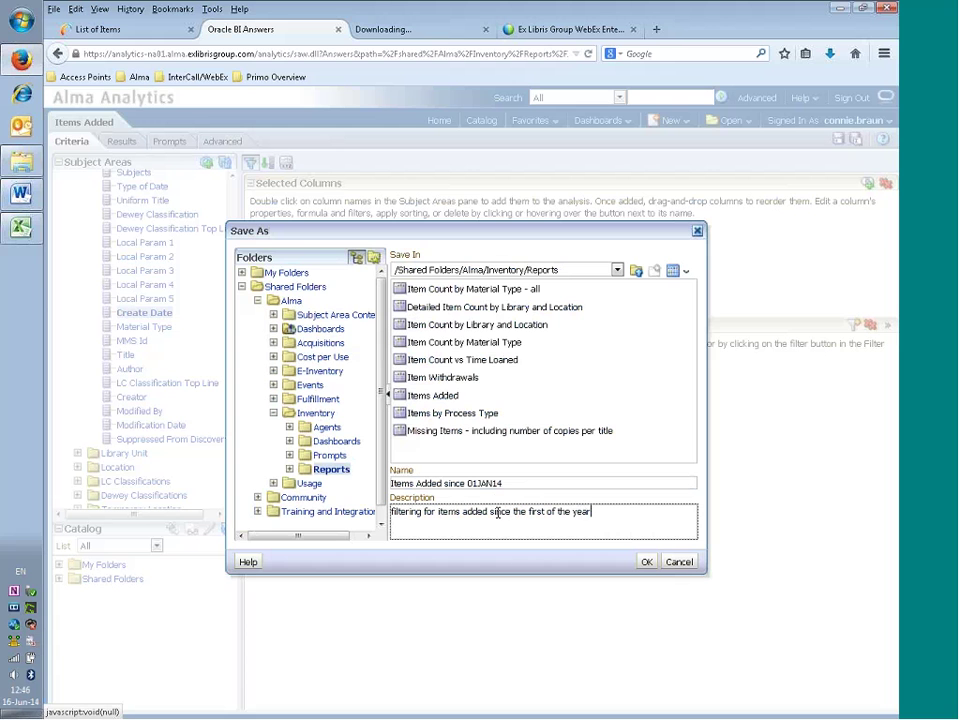
pyautogui.click(645, 562)
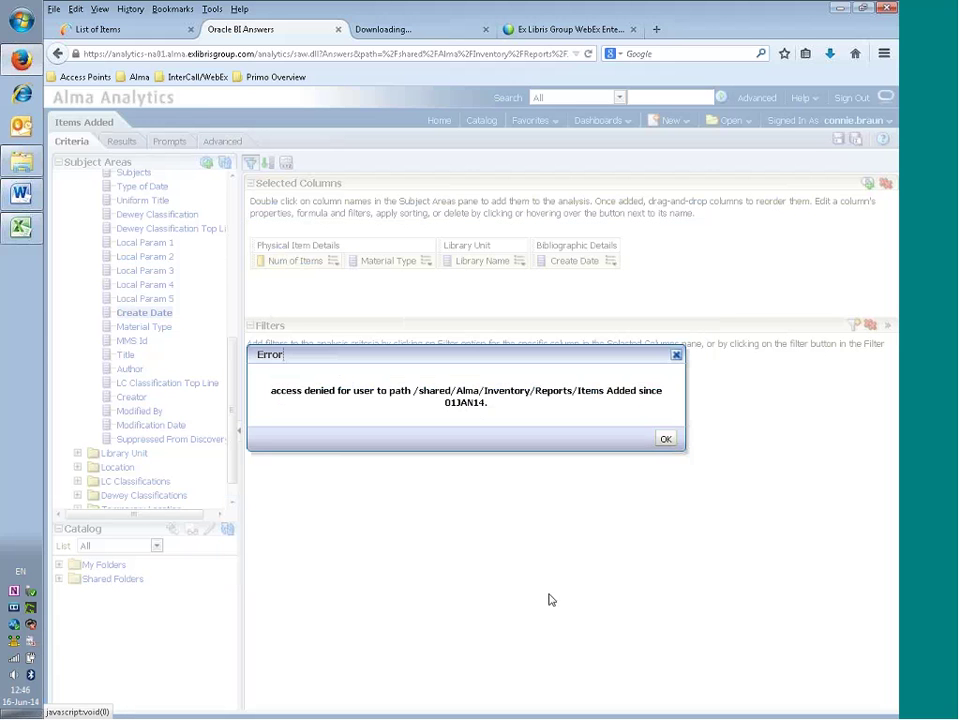
pyautogui.click(666, 440)
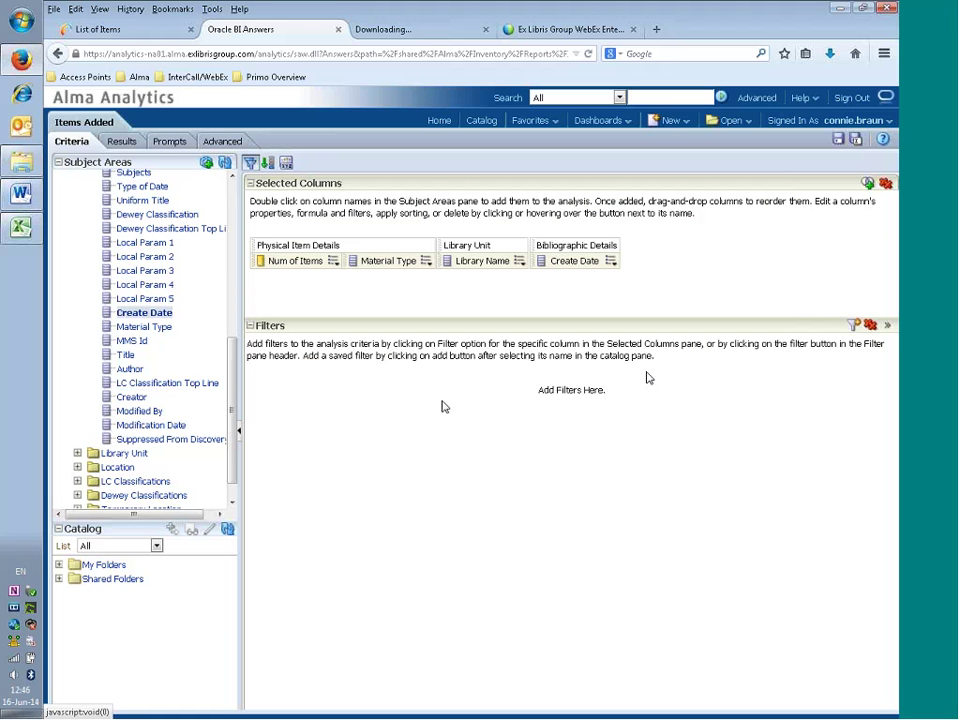
# - Try to save the changes over the original Items Added report
pyautogui.click(838, 140)
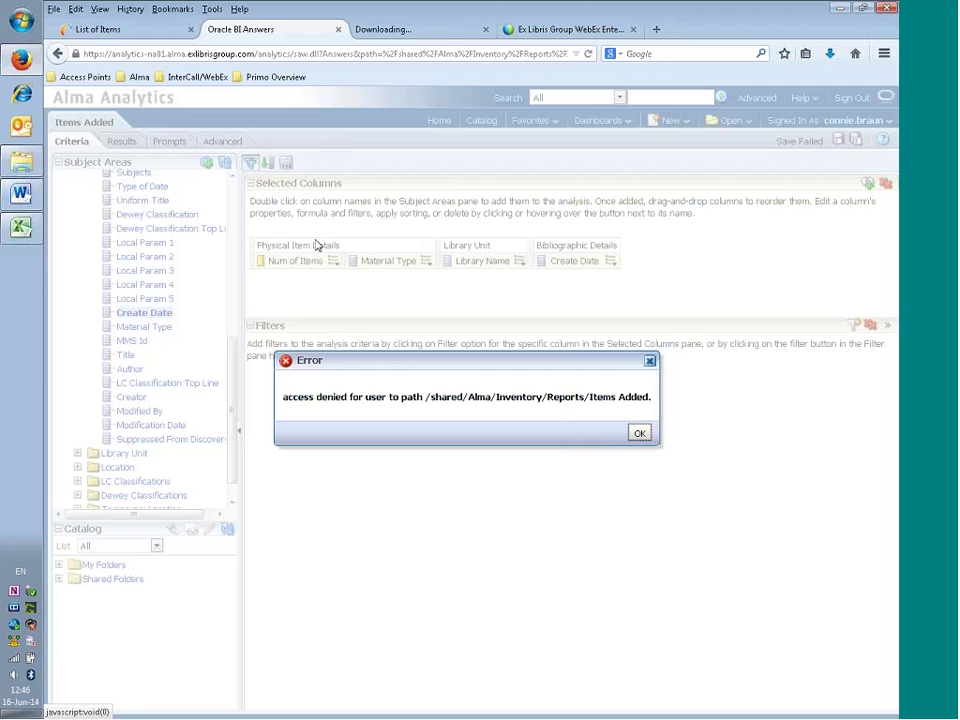
pyautogui.press('Return')
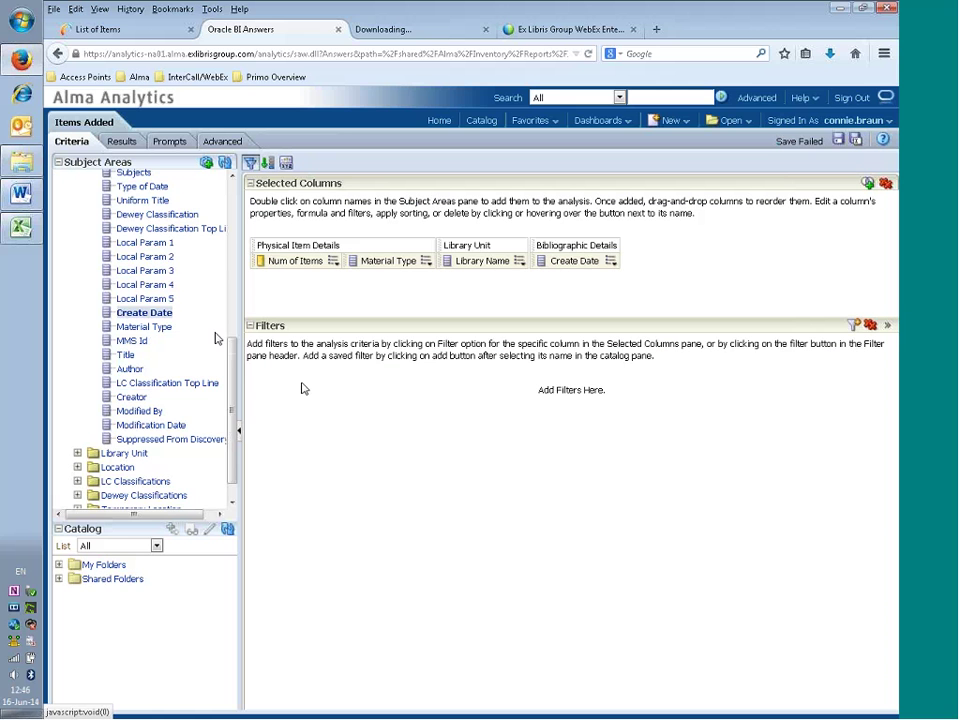
pyautogui.scroll(-2, 233, 357)
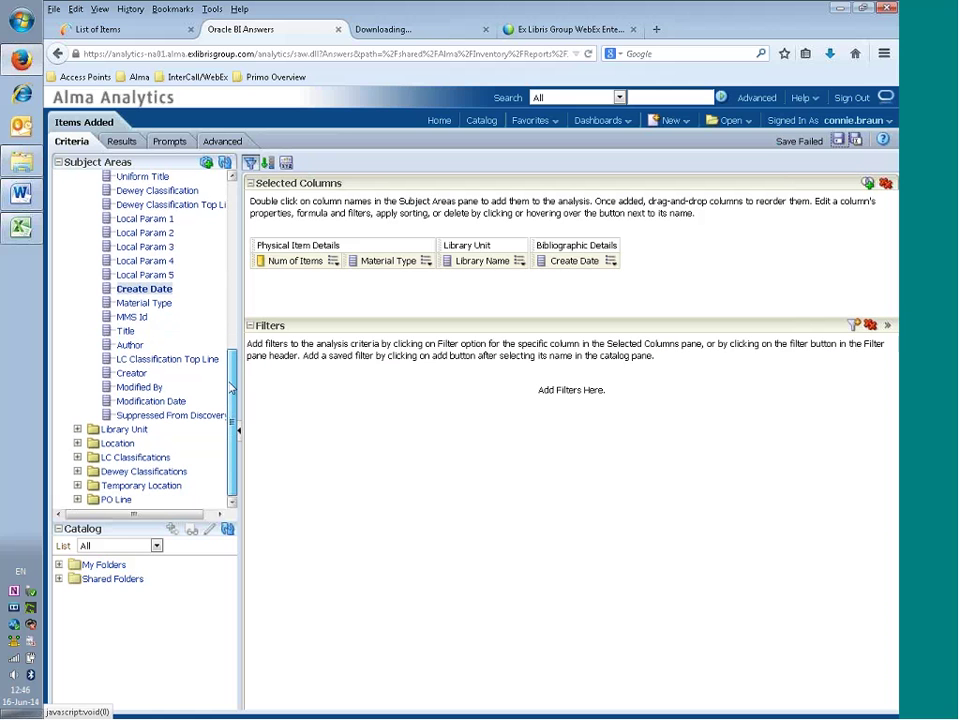
# - Start saving a copy of the report, with the shared Training and Integration Reports folder as its location
pyautogui.click(856, 141)
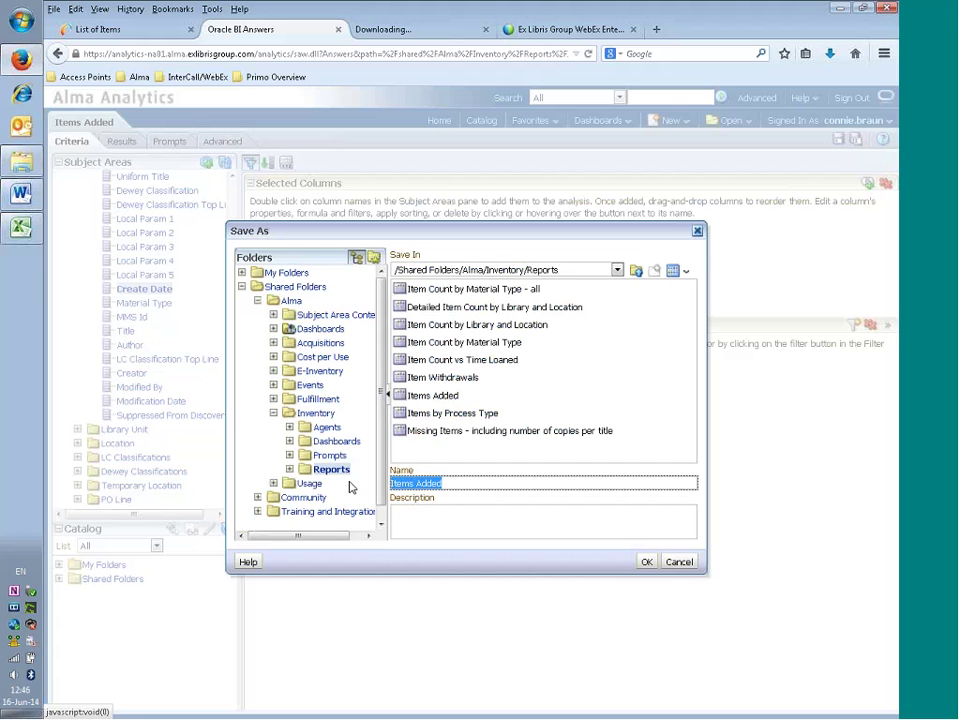
pyautogui.click(257, 300)
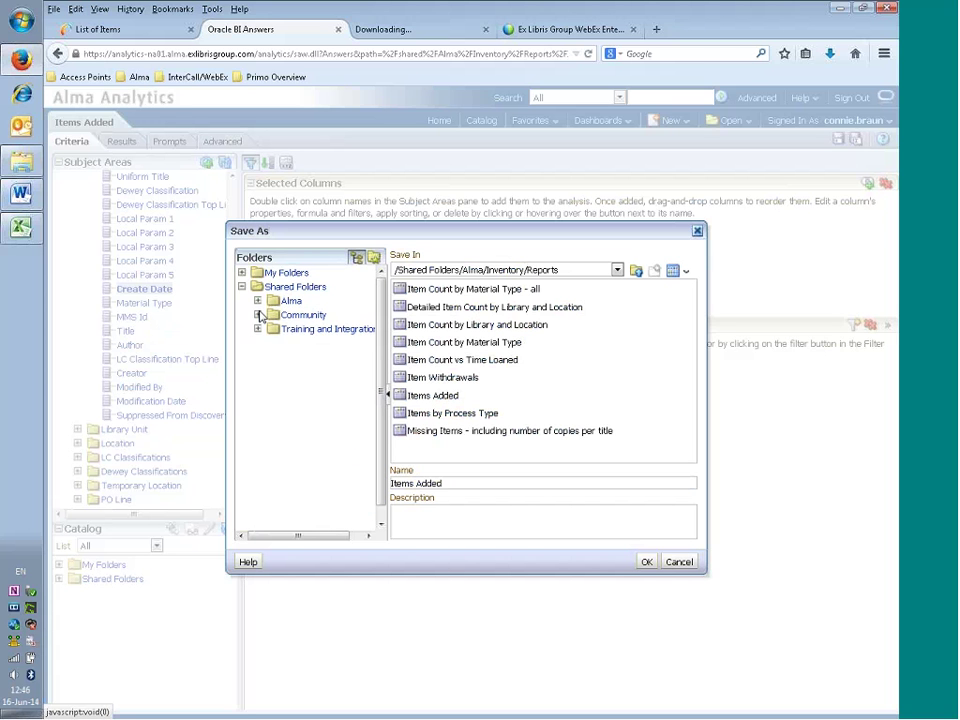
pyautogui.click(259, 330)
pyautogui.click(318, 374)
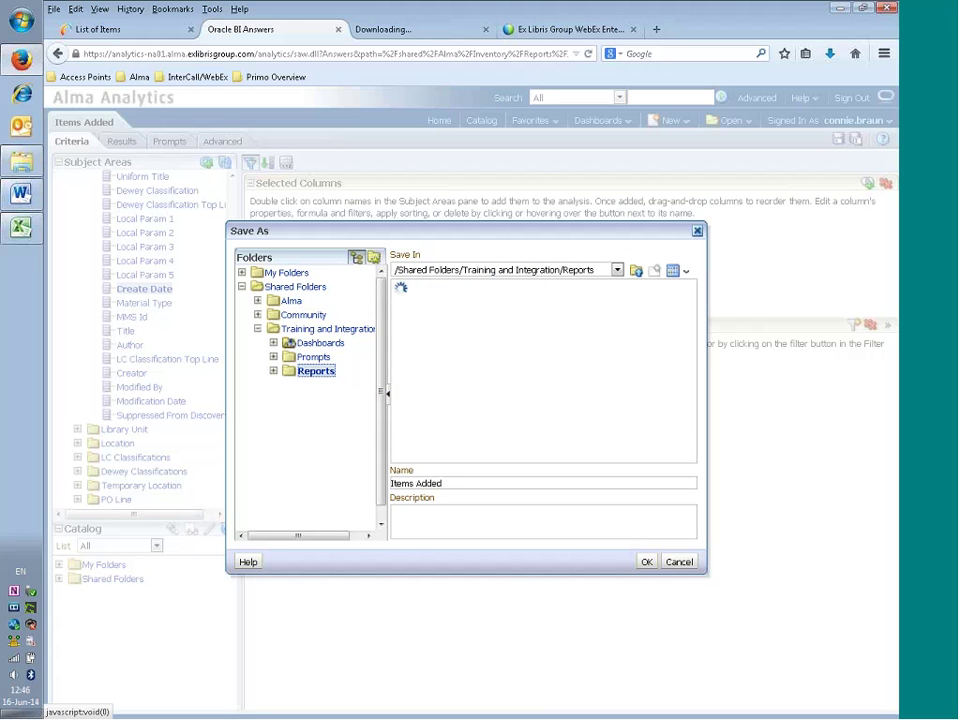
# - Name the report copy "Items Added since 01JAN14 with Create Date and Creator"
pyautogui.click(462, 481)
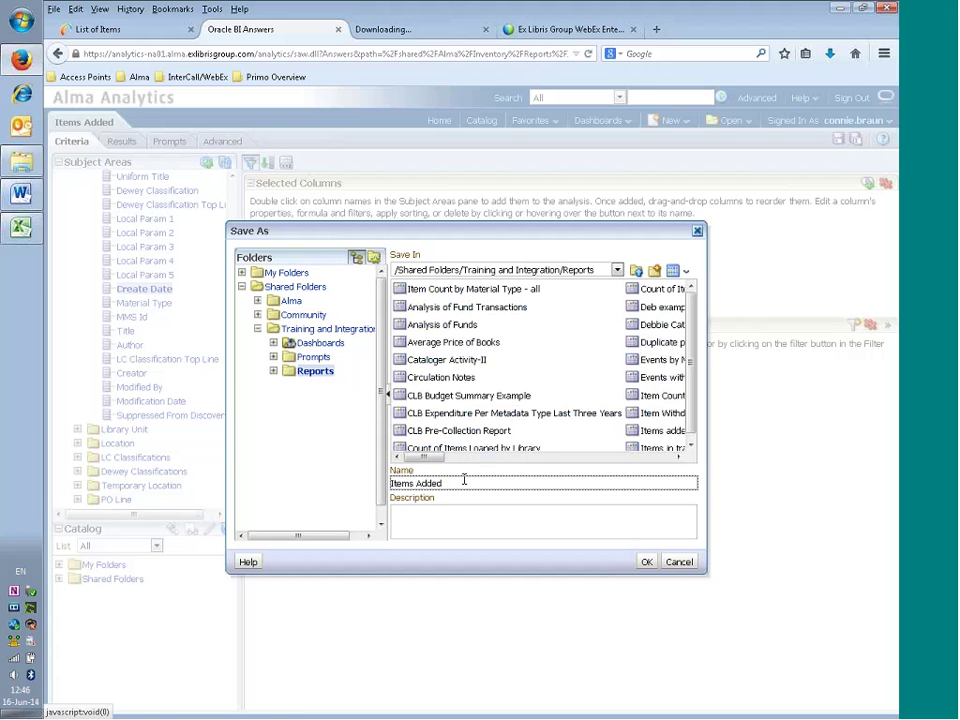
pyautogui.write('wit')
pyautogui.write('h -')
pyautogui.write('reate D')
pyautogui.write('ate and')
pyautogui.write('Creator')
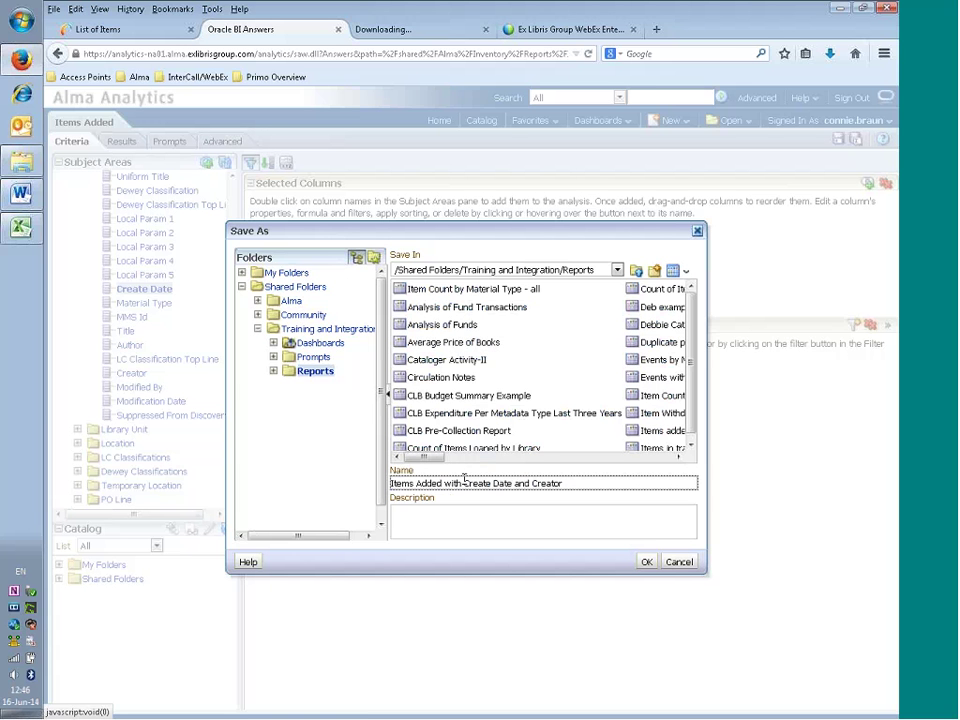
pyautogui.write(', items added since 01JAN14')
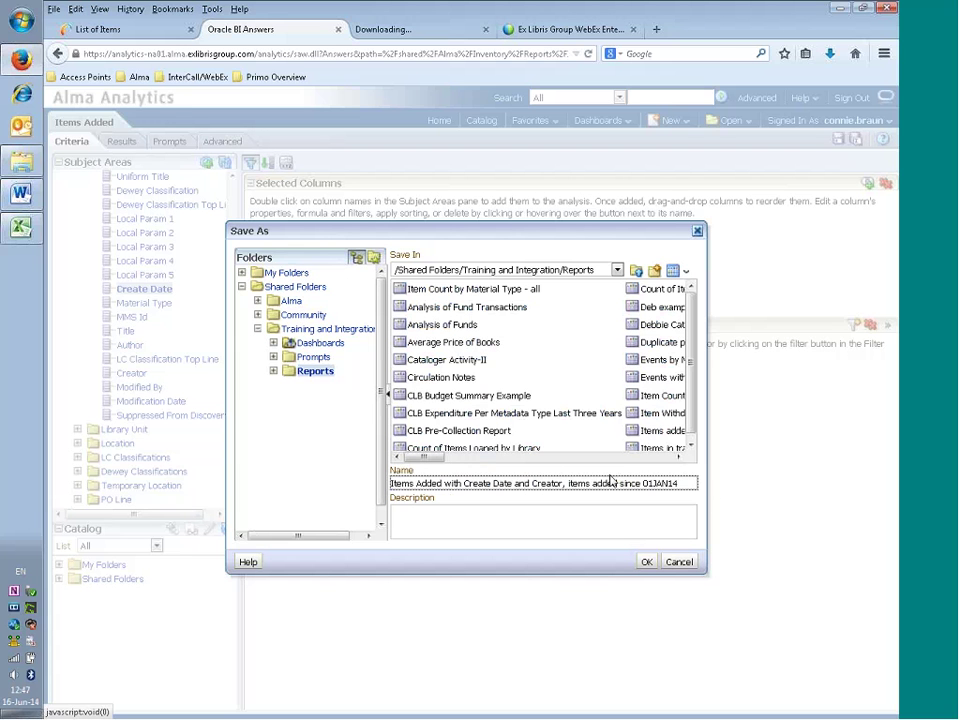
pyautogui.moveTo(618, 483); pyautogui.dragTo(564, 483)
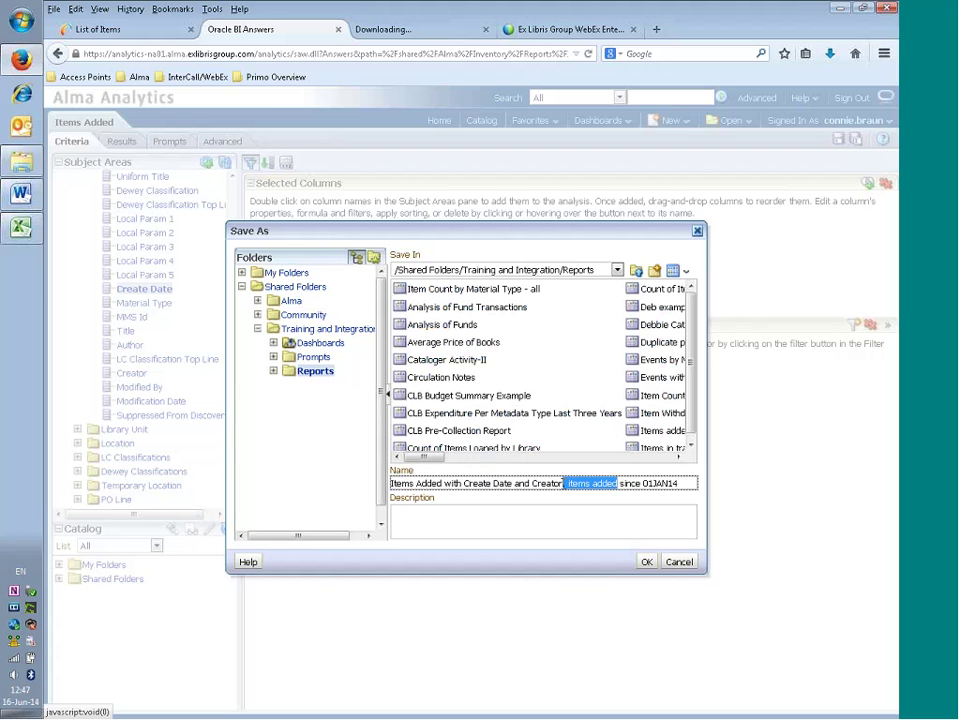
pyautogui.press('Delete')
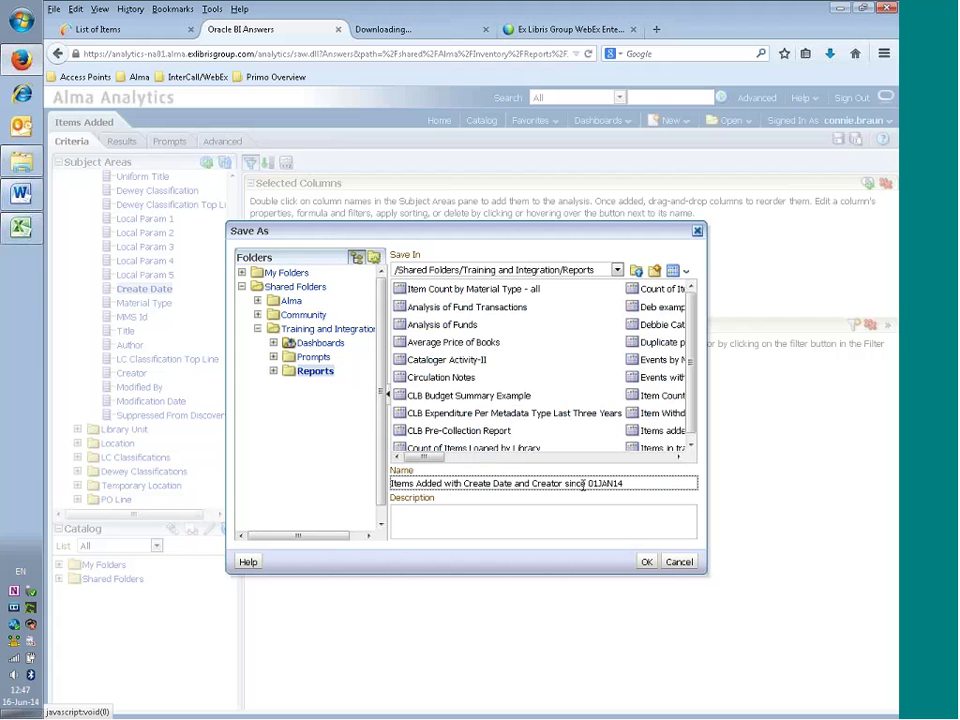
pyautogui.moveTo(623, 483); pyautogui.dragTo(563, 483)
pyautogui.press('Delete')
pyautogui.click(443, 483)
pyautogui.write('since 01JAN14')
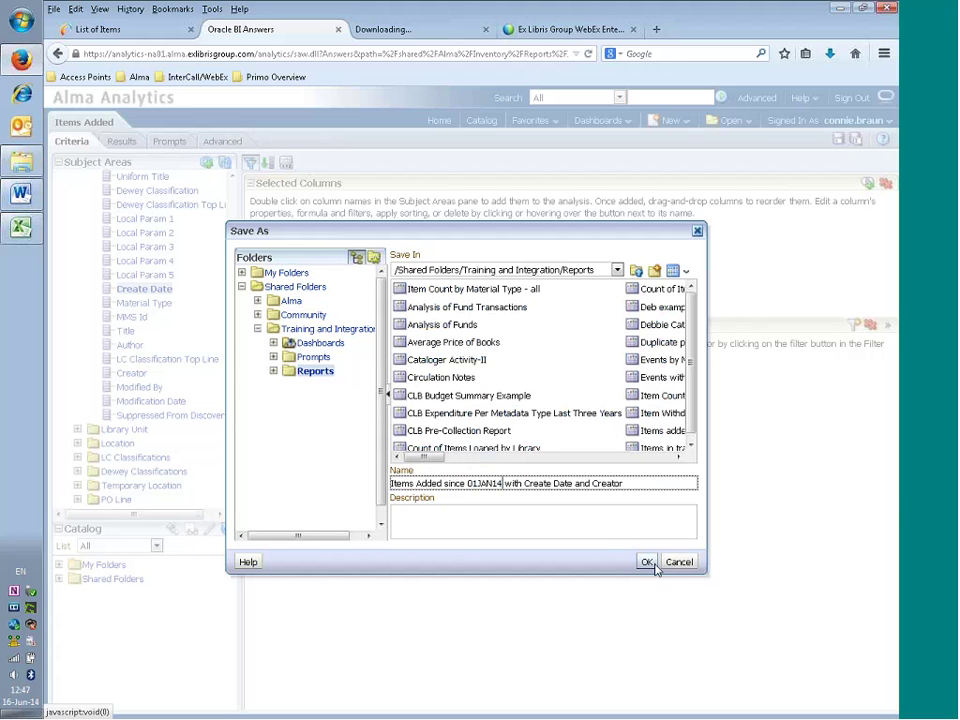
# - Describe the report copy as "filtering for a particular date range" and save it
pyautogui.click(531, 517)
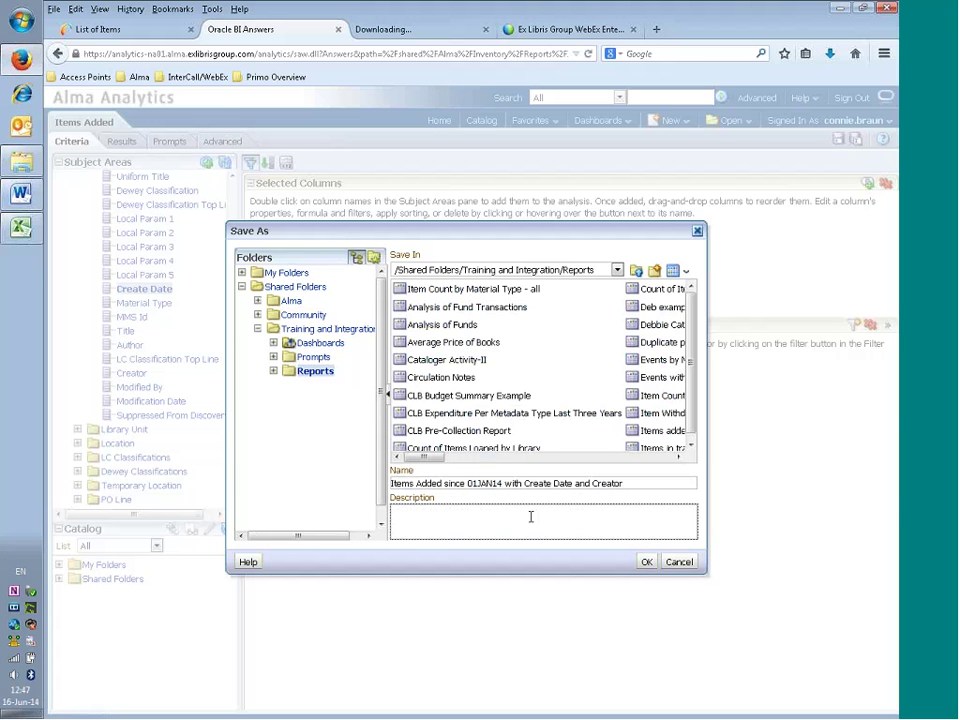
pyautogui.write('T')
pyautogui.write('ilter')
pyautogui.write('ing for')
pyautogui.write(' a par')
pyautogui.write('ticular date ')
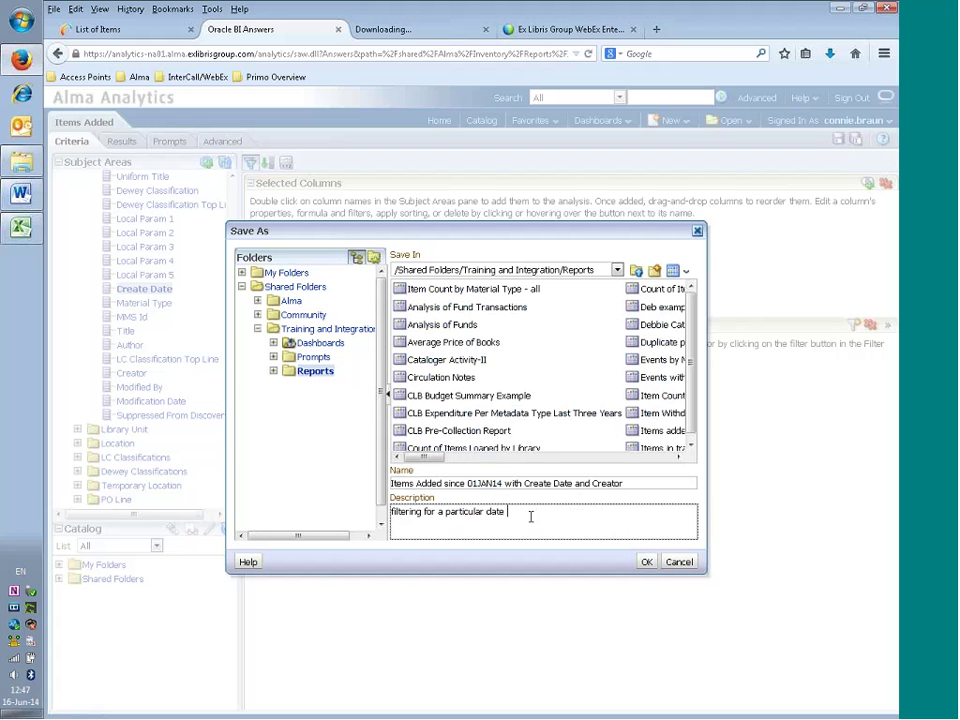
pyautogui.write('range')
pyautogui.click(646, 561)
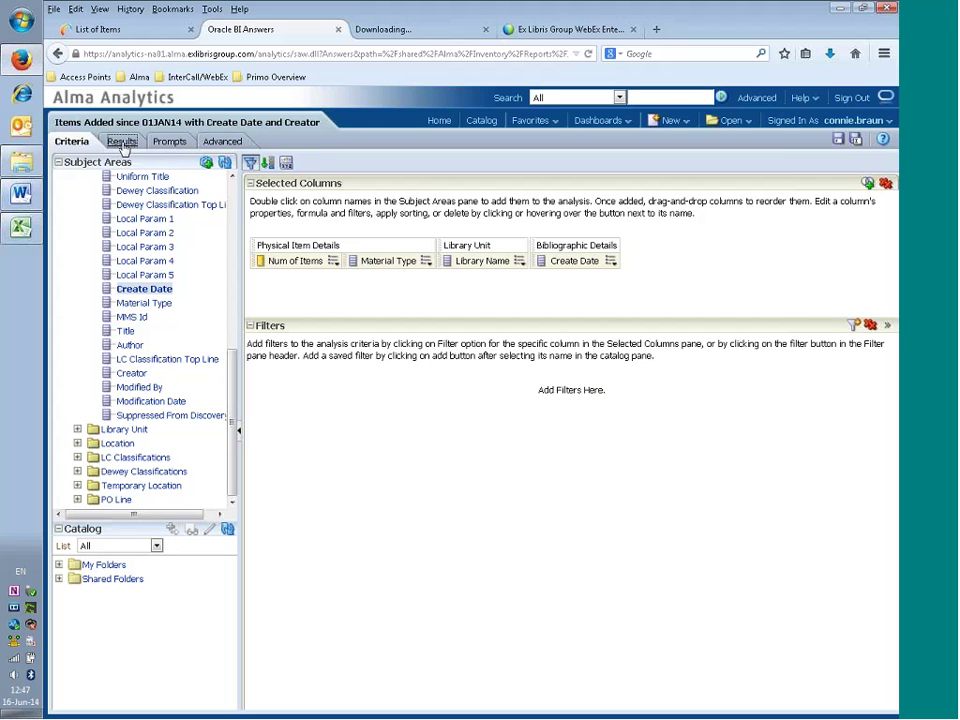
# - Add the bibliographic Creator column after Create Date in the analysis and review the resulting pivot table
pyautogui.moveTo(123, 148); pyautogui.dragTo(103, 247)
pyautogui.click(185, 380)
pyautogui.moveTo(185, 376); pyautogui.dragTo(632, 270)
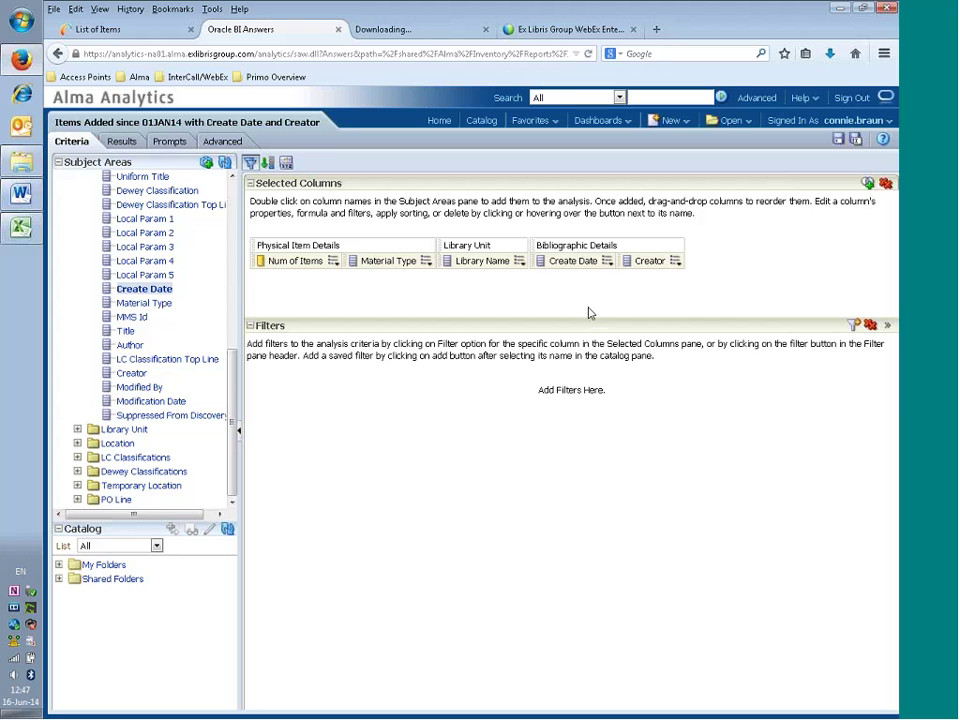
pyautogui.click(129, 143)
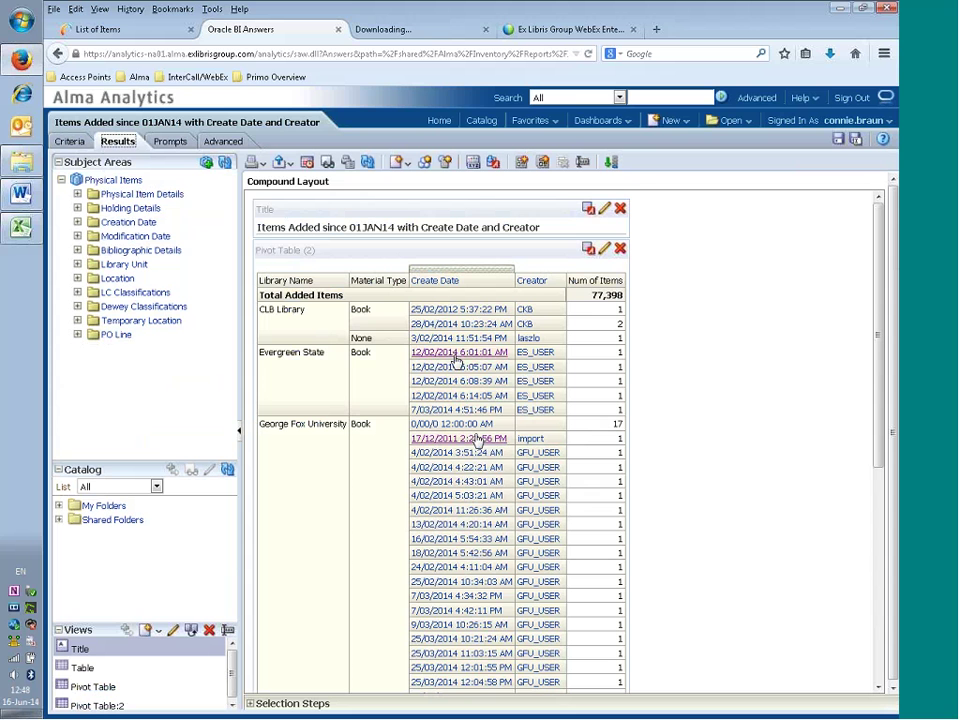
pyautogui.scroll(-3, 463, 408)
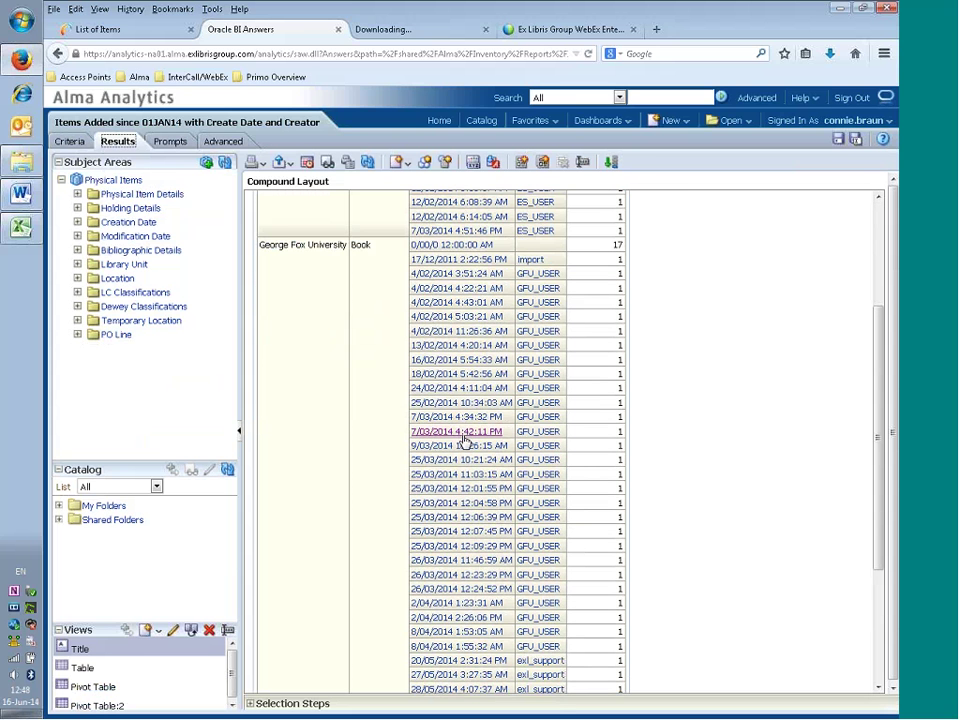
pyautogui.scroll(3, 463, 440)
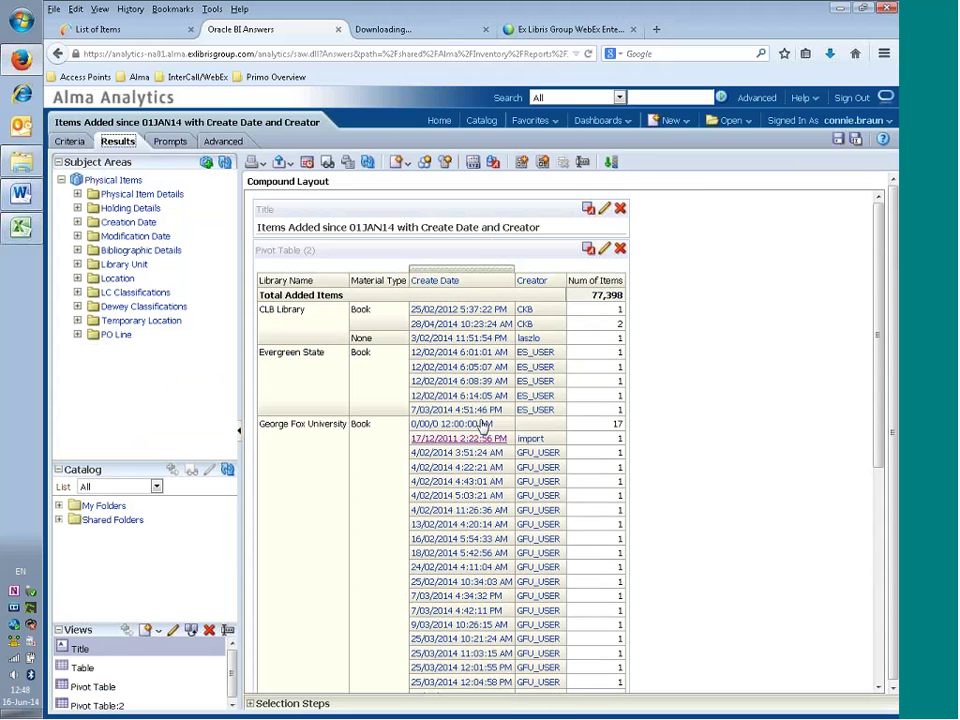
# - Move Creator ahead of Library Name in the pivot table's rows and return to the compound layout
pyautogui.click(605, 249)
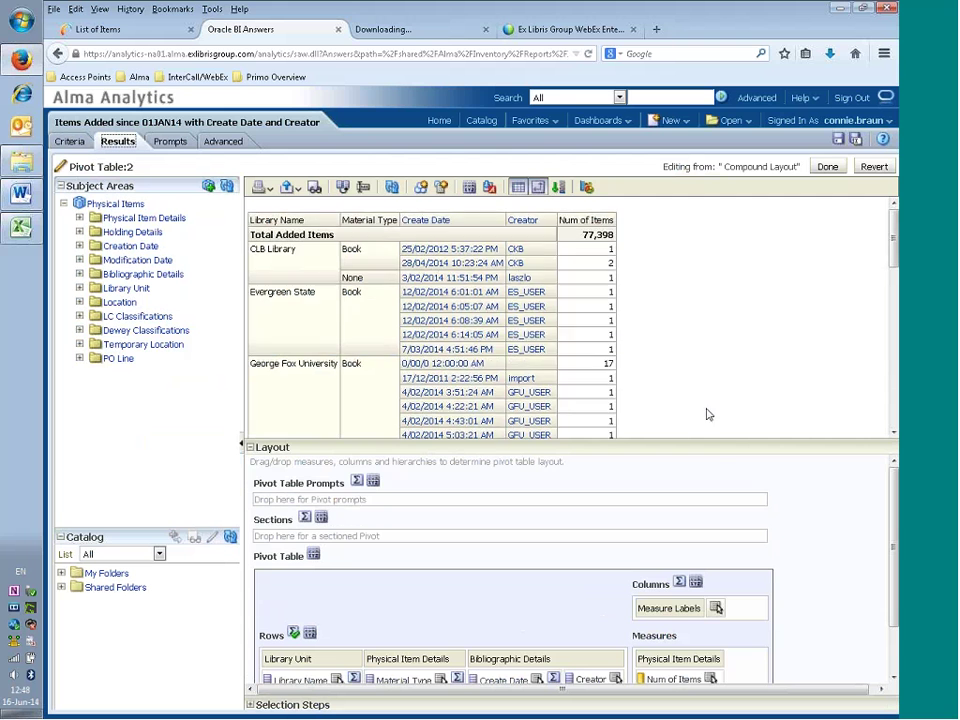
pyautogui.scroll(-1, 710, 416)
pyautogui.scroll(-1, 849, 585)
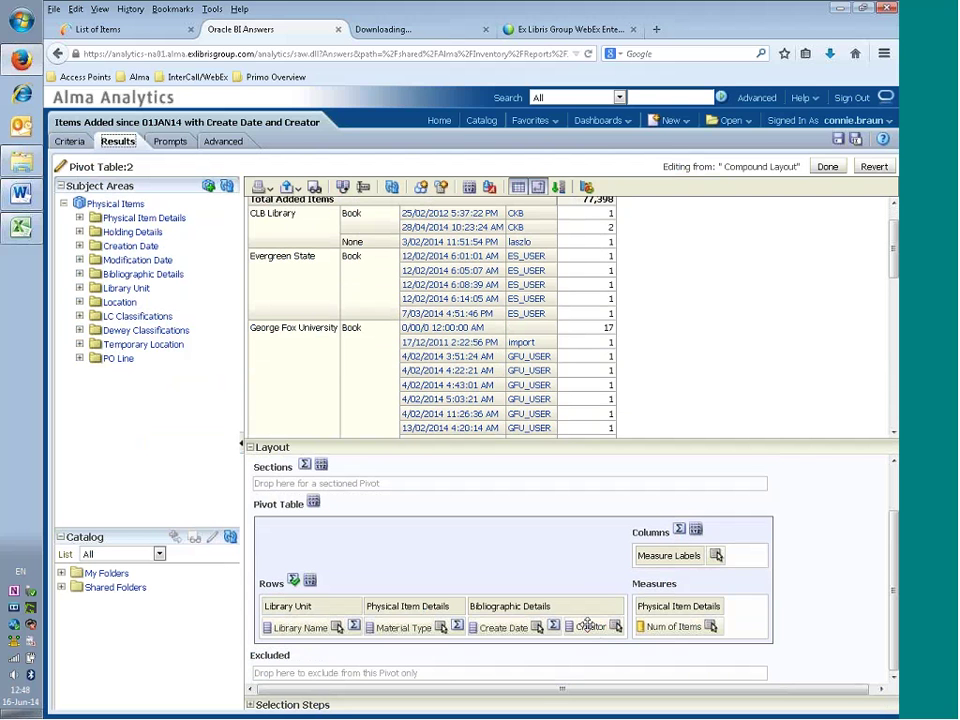
pyautogui.moveTo(590, 626); pyautogui.dragTo(268, 625)
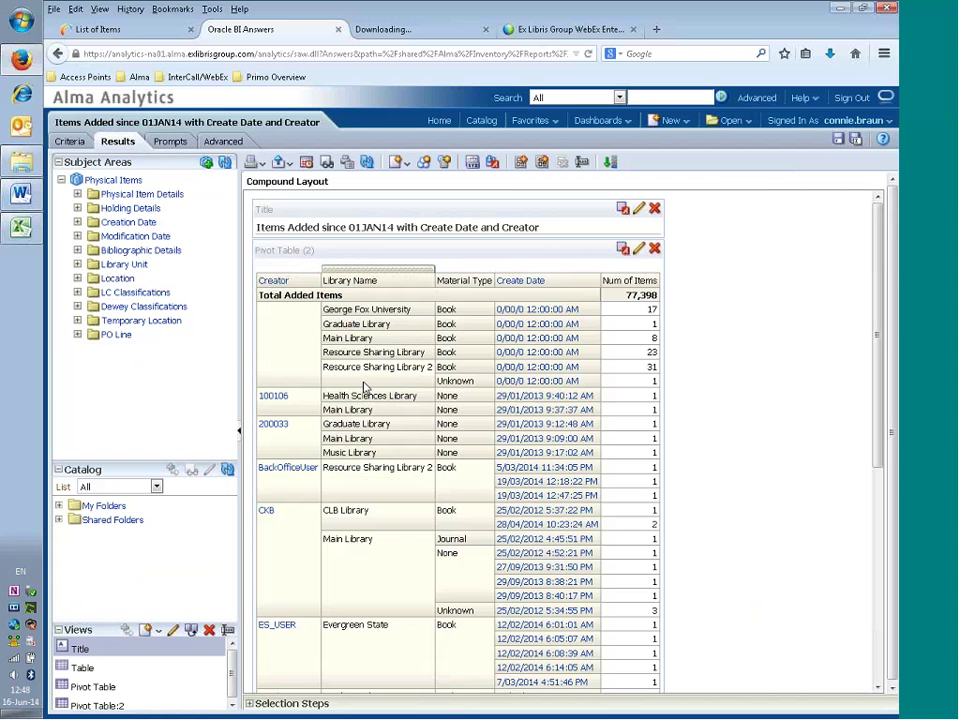
# - Start a new filter on the Create Date column with the operator "is greater than"
pyautogui.click(63, 143)
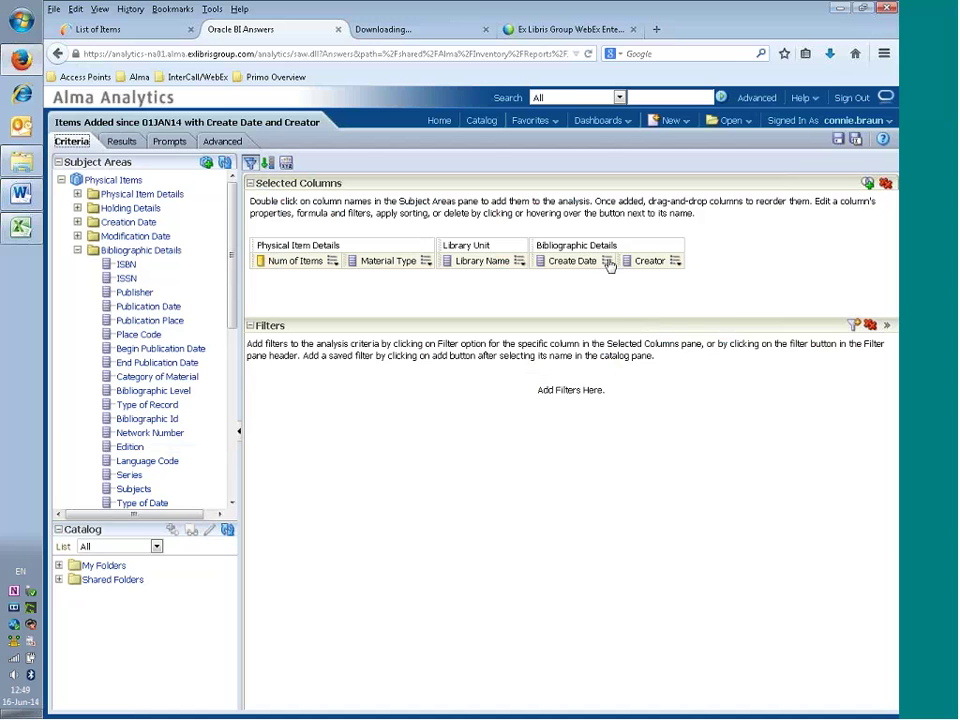
pyautogui.click(607, 262)
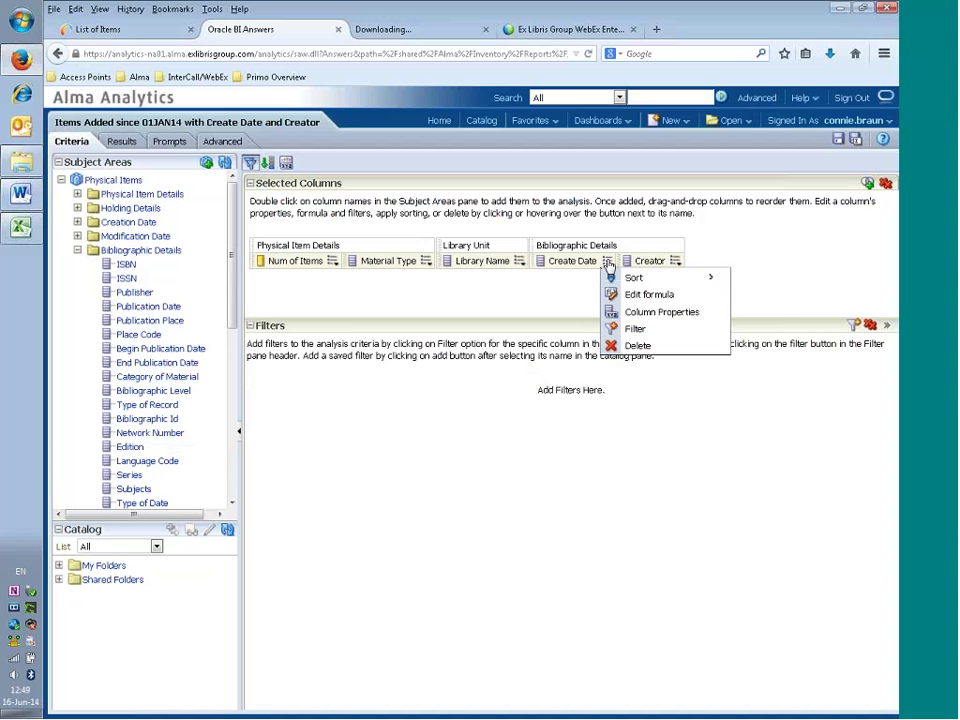
pyautogui.click(635, 329)
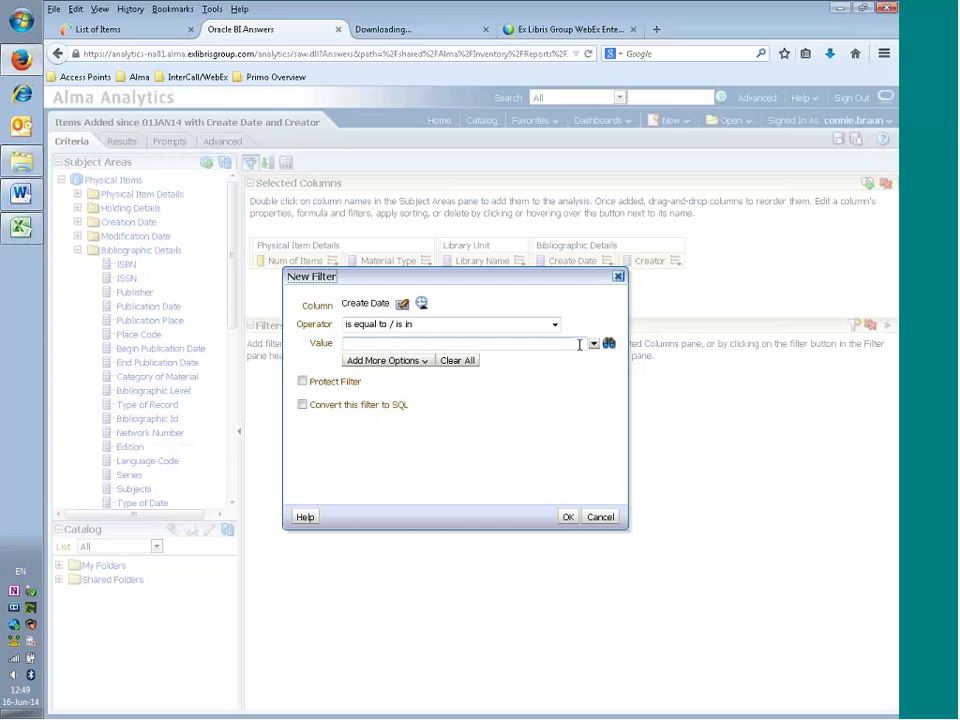
pyautogui.click(555, 326)
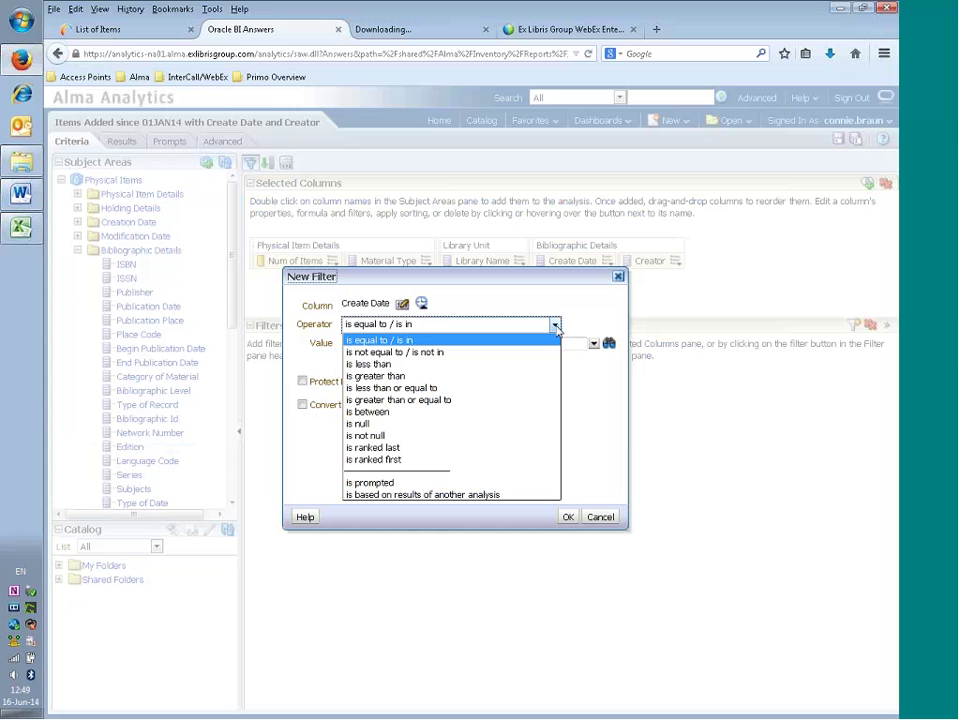
pyautogui.click(492, 378)
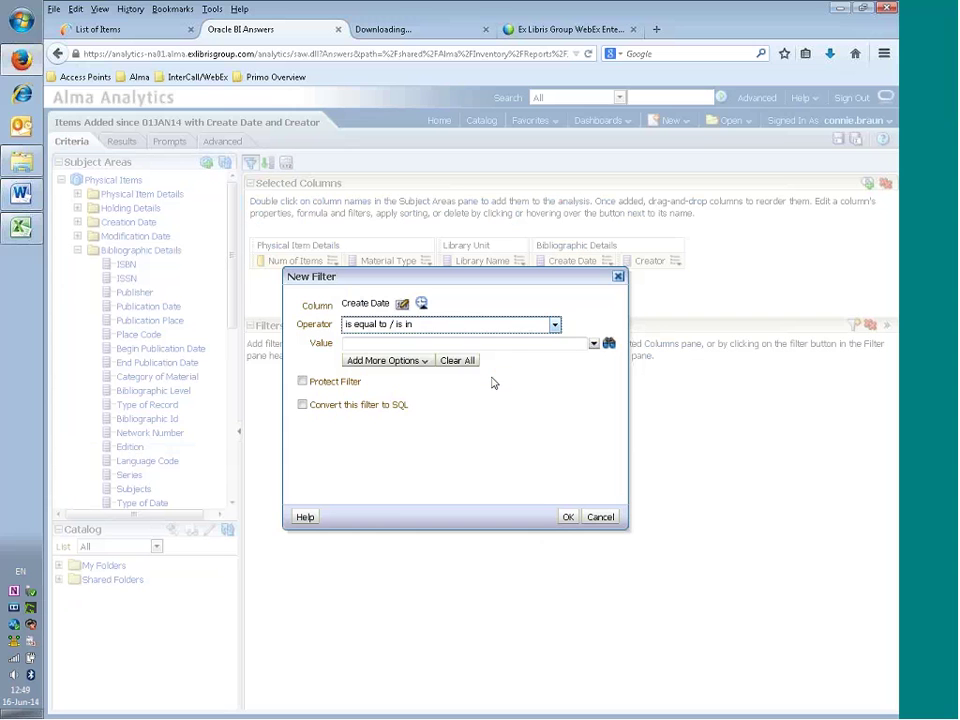
# - Search the filter's available Create Date values from 01/01/2014 12:00:00 AM onwards
pyautogui.click(607, 344)
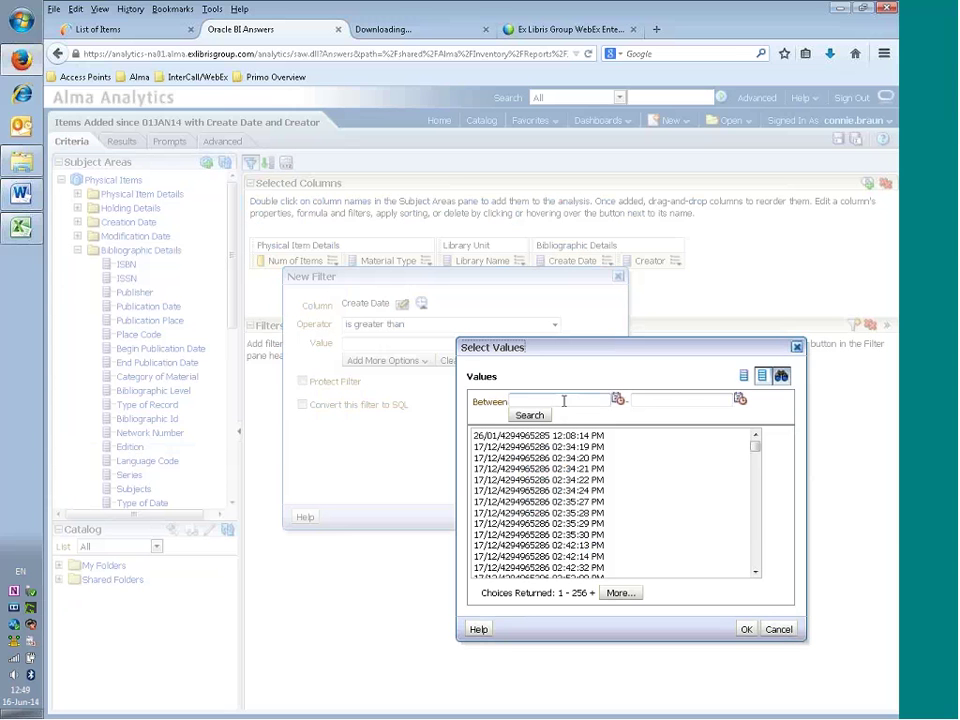
pyautogui.click(616, 400)
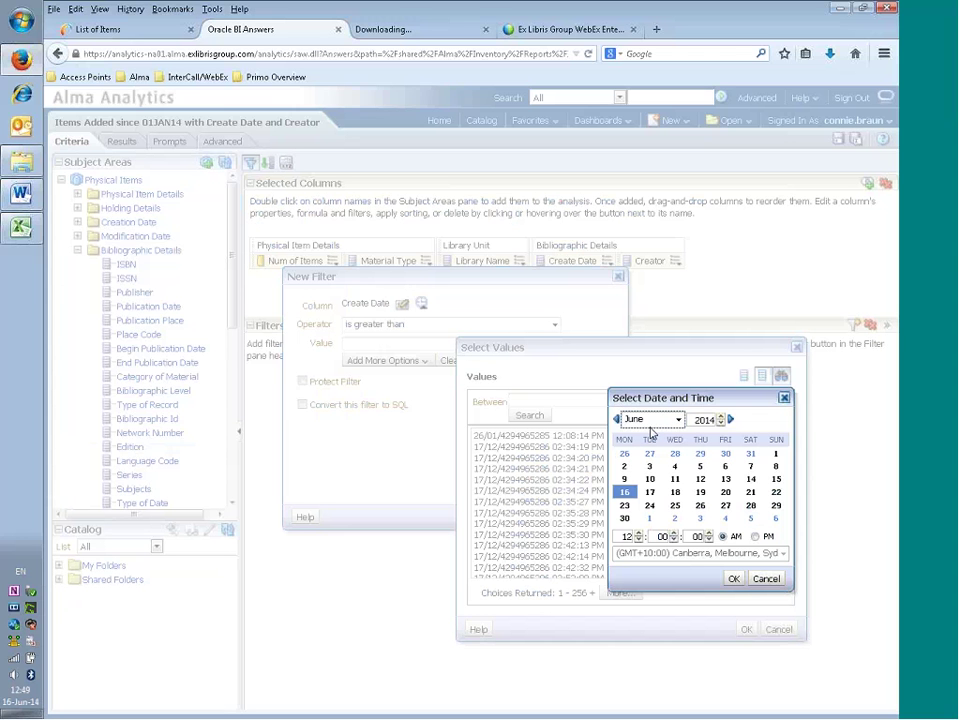
pyautogui.click(617, 419)
pyautogui.click(617, 419)
pyautogui.click(617, 419)
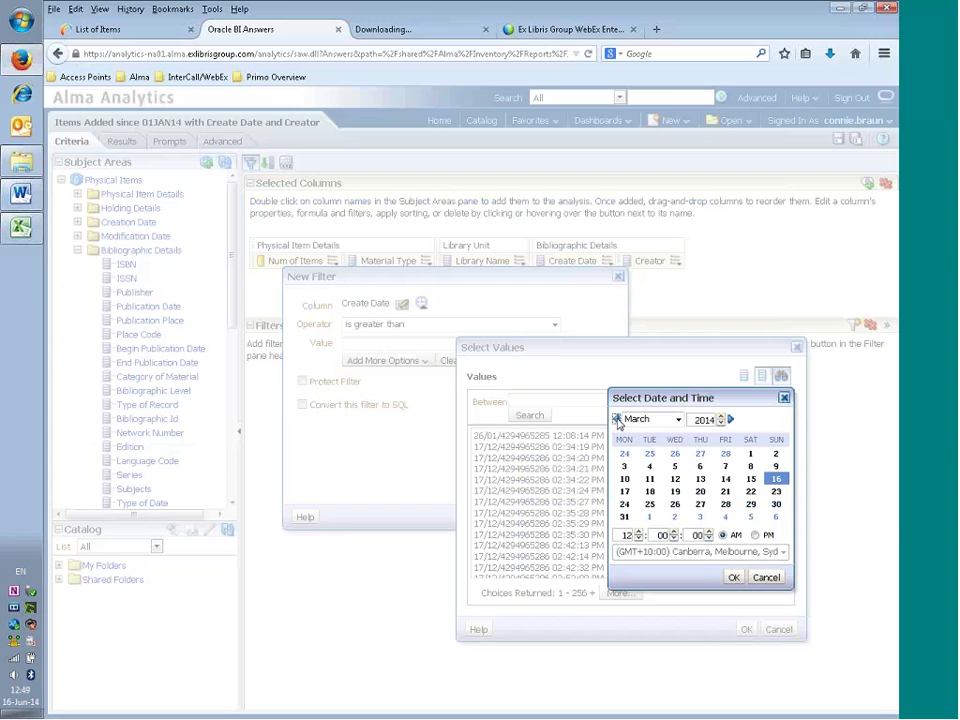
pyautogui.click(617, 419)
pyautogui.click(617, 419)
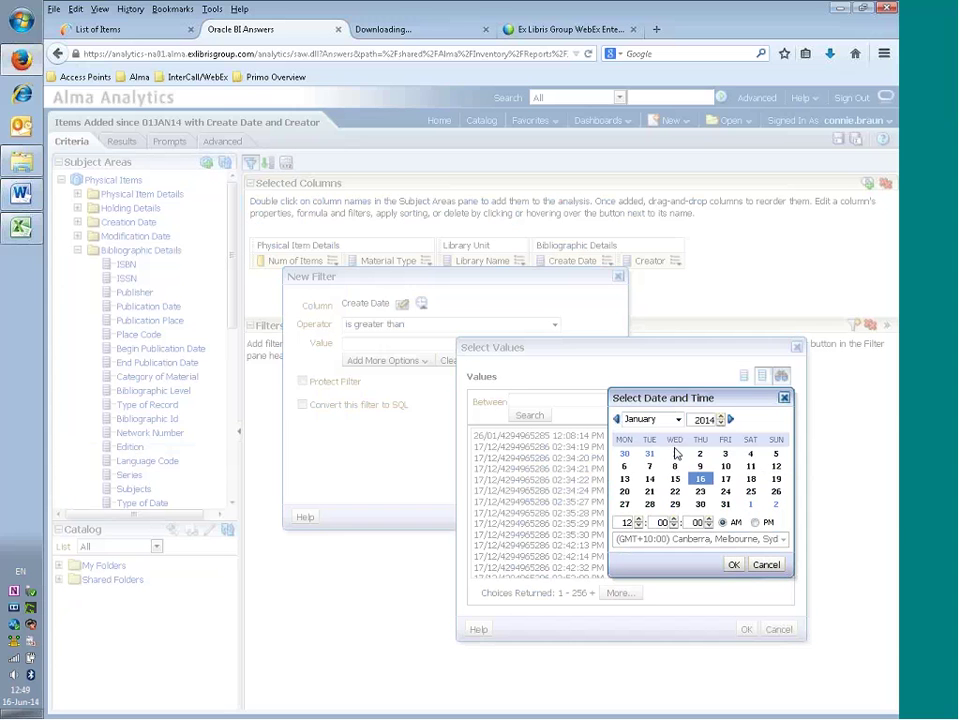
pyautogui.click(675, 453)
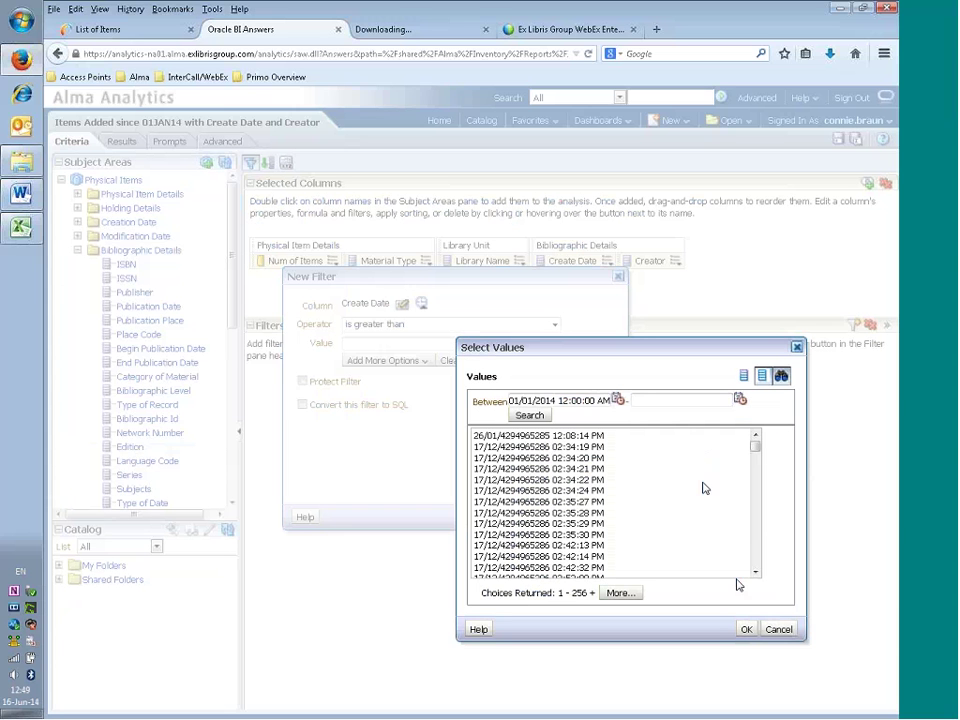
pyautogui.click(529, 415)
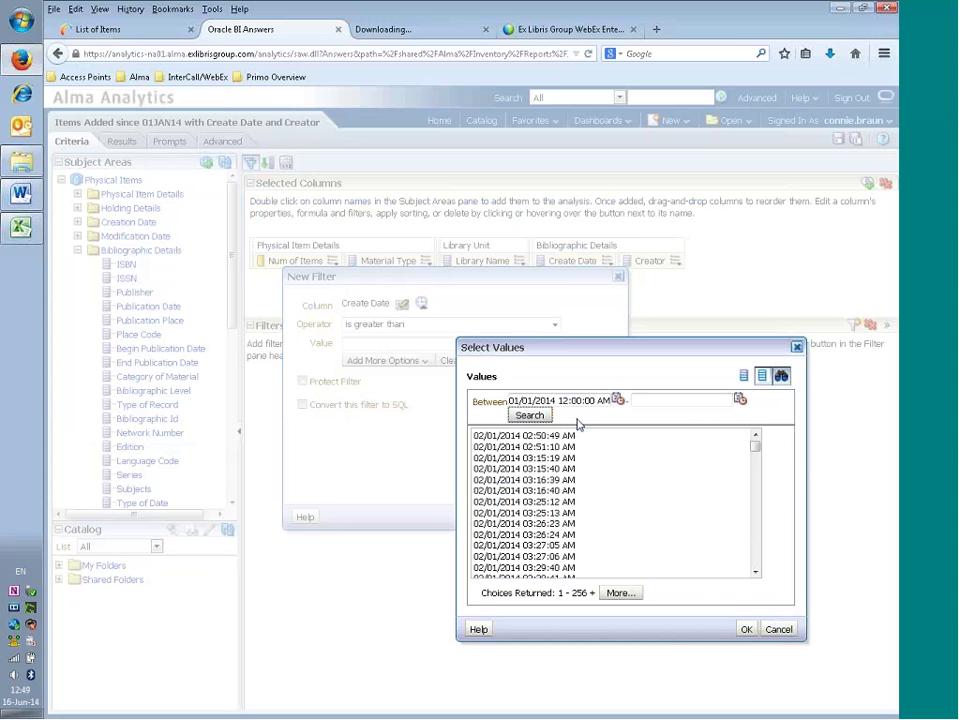
# - Use 02/01/2014 02:50:49 AM as the Create Date filter value, apply the filter and display the results
pyautogui.click(521, 438)
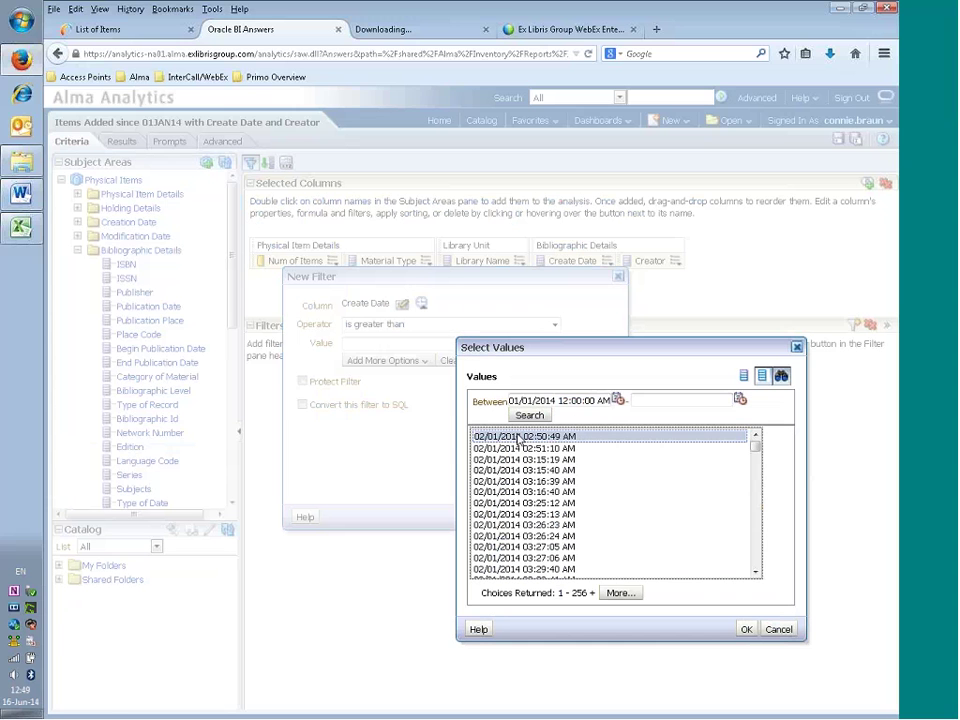
pyautogui.click(745, 629)
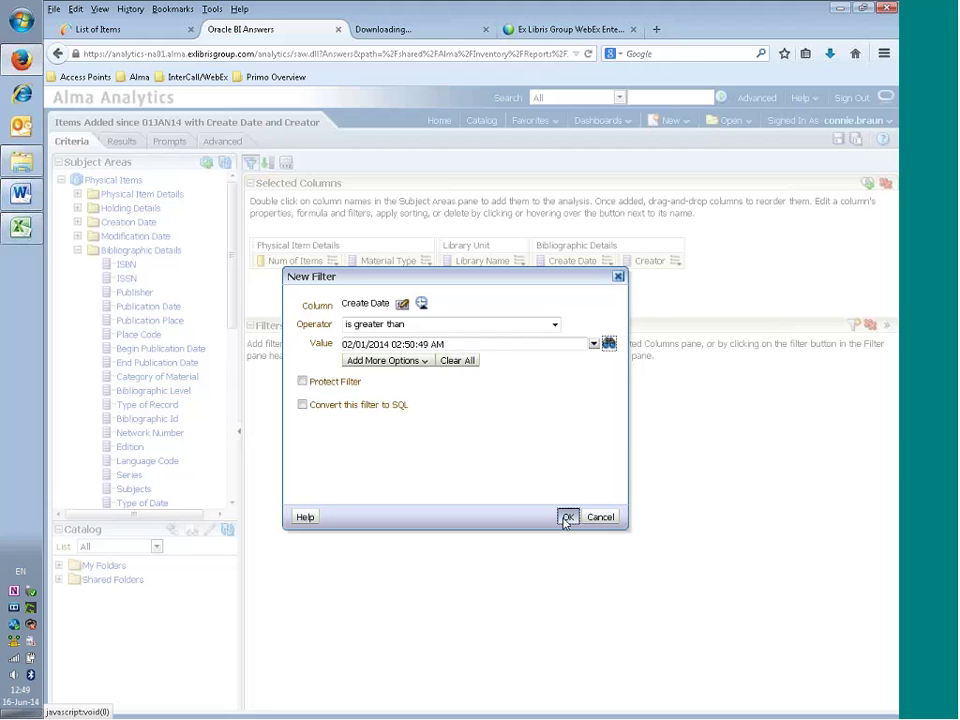
pyautogui.click(566, 518)
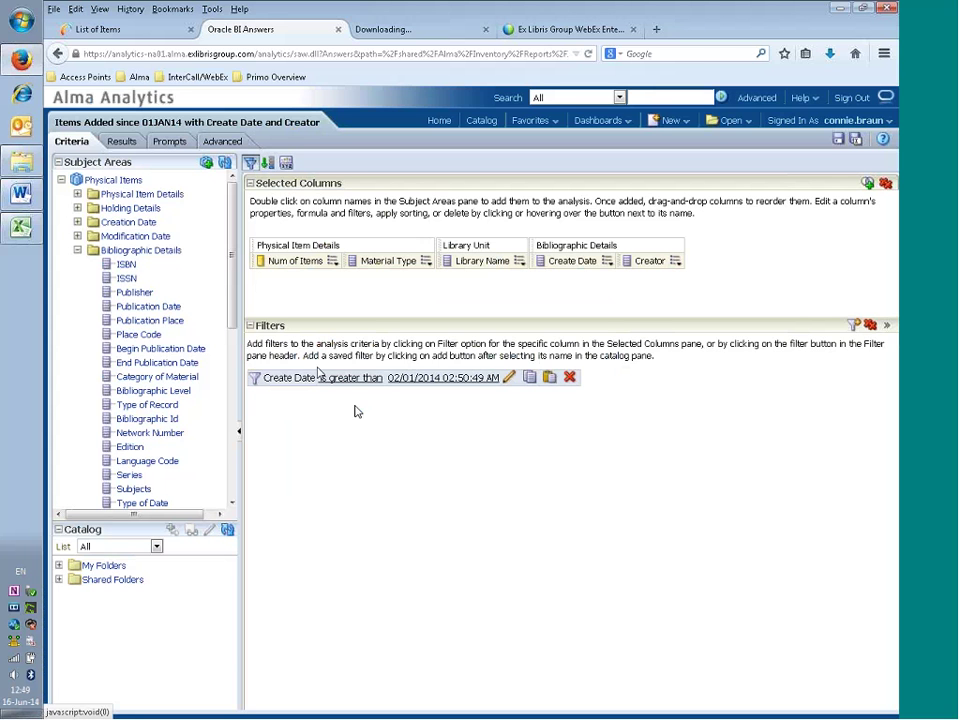
pyautogui.click(118, 141)
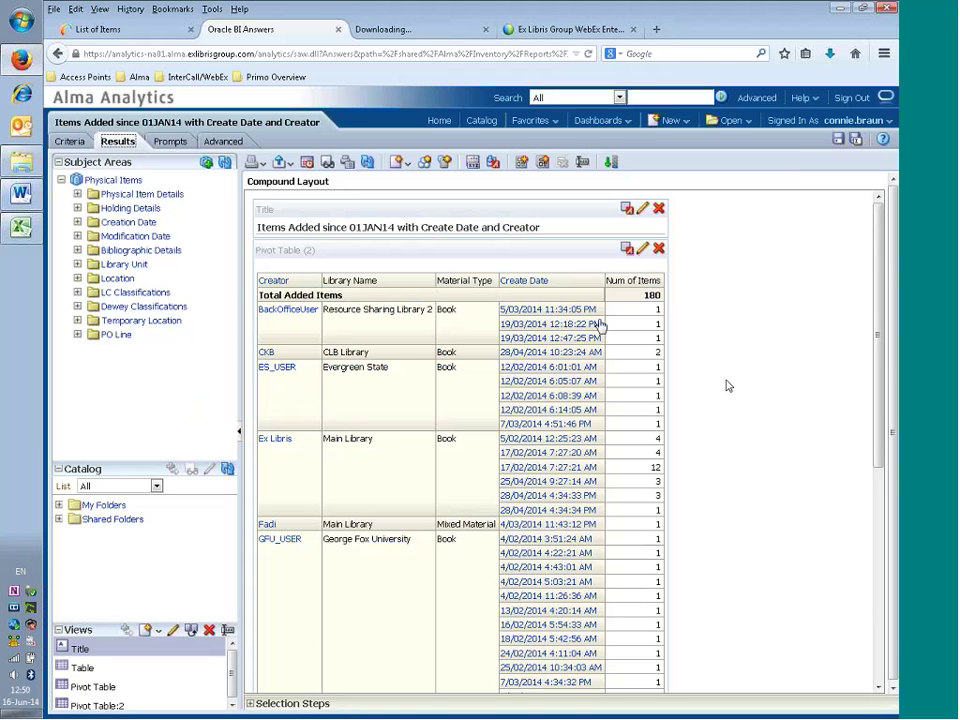
pyautogui.moveTo(540, 281)
# - Sort the Create Date column in ascending order and check the date order throughout the results
pyautogui.click(69, 141)
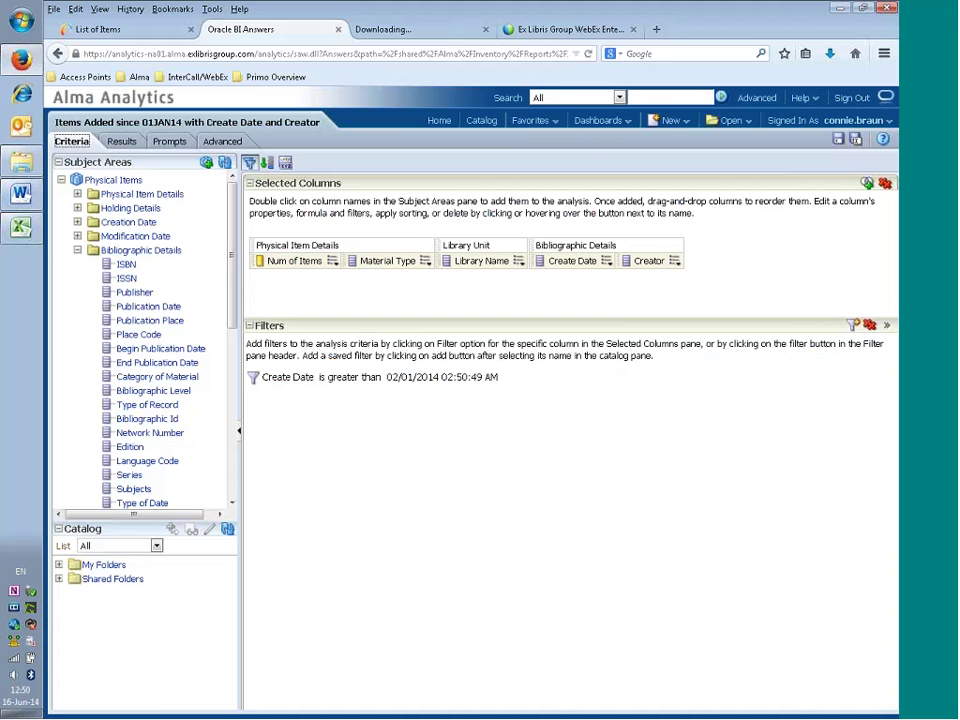
pyautogui.moveTo(606, 262)
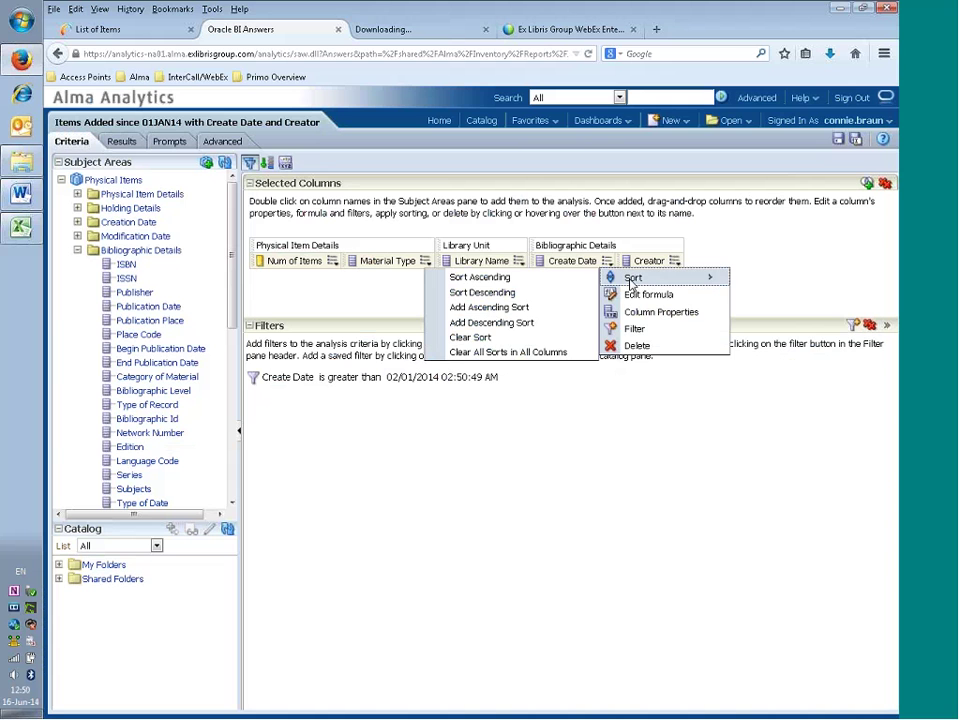
pyautogui.click(519, 283)
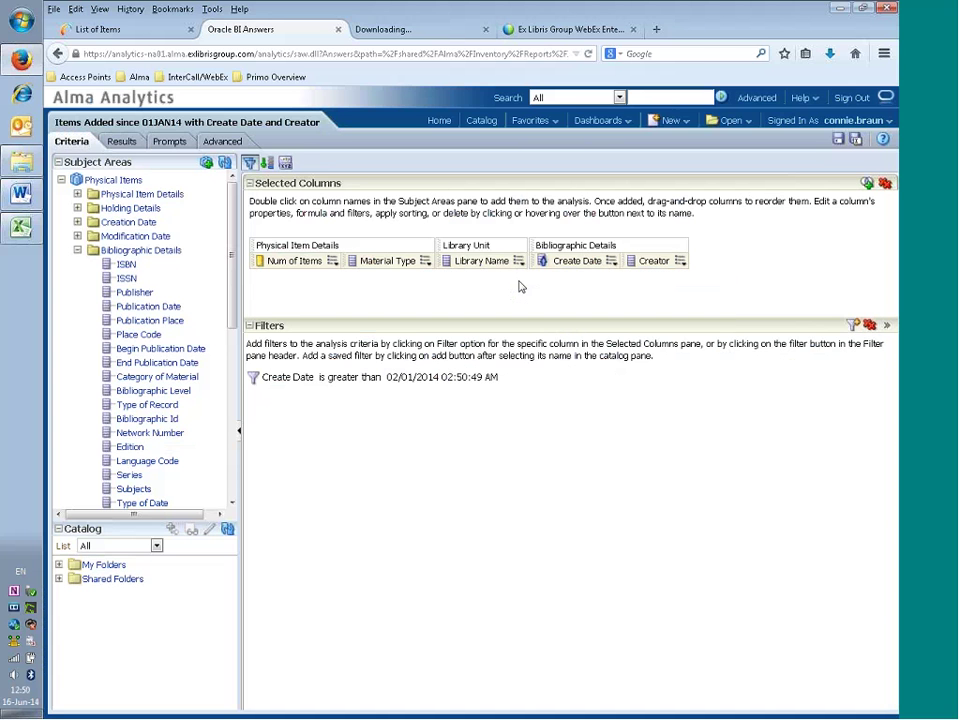
pyautogui.click(121, 142)
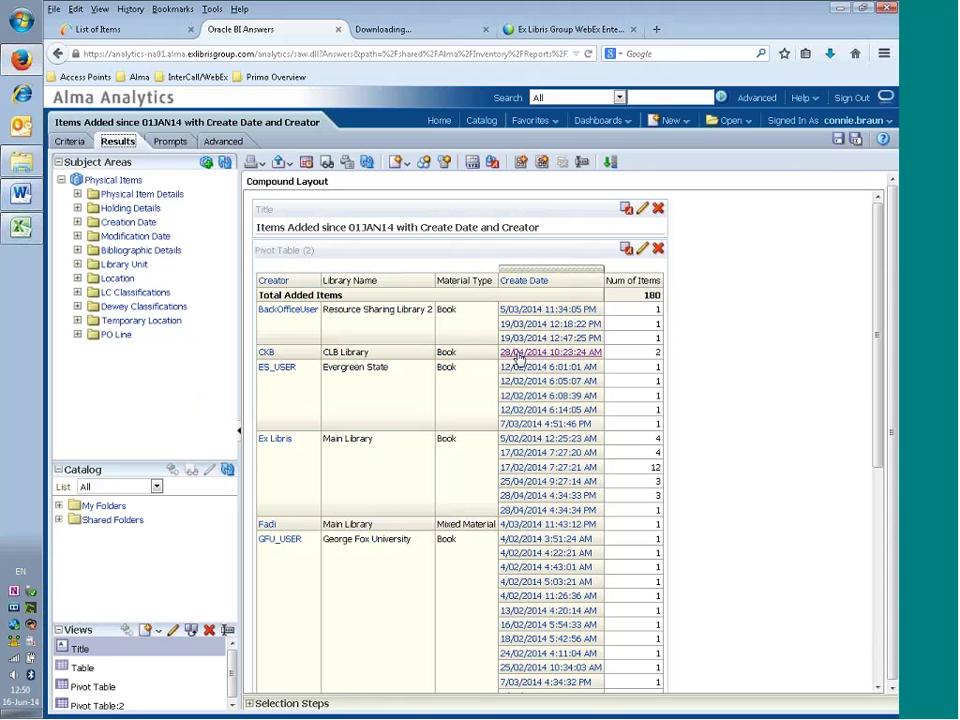
pyautogui.scroll(-3, 527, 450)
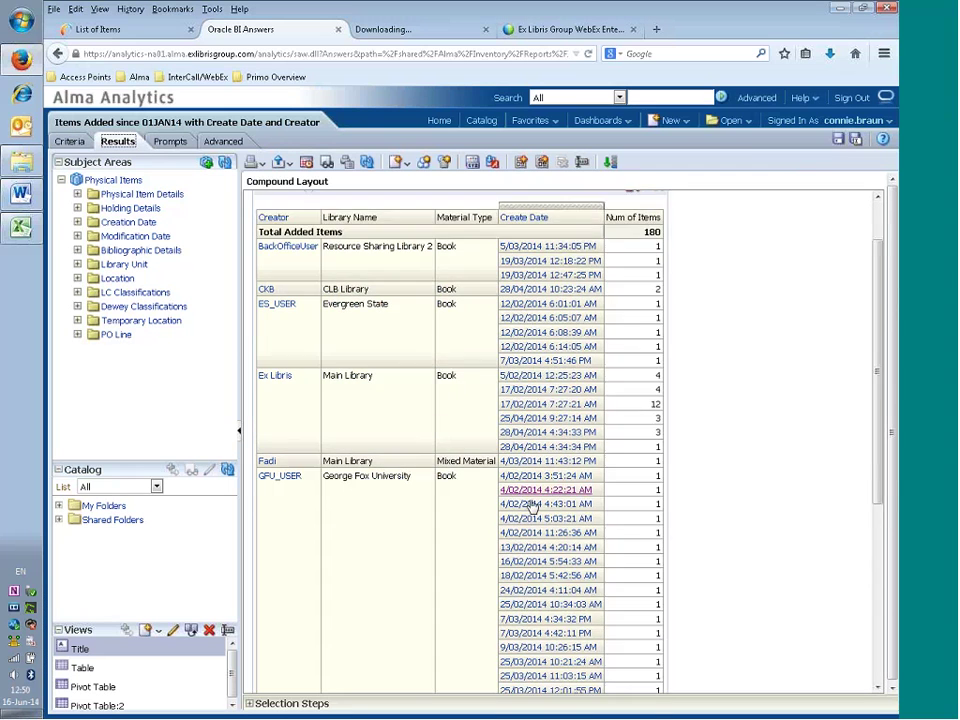
pyautogui.scroll(-5, 540, 512)
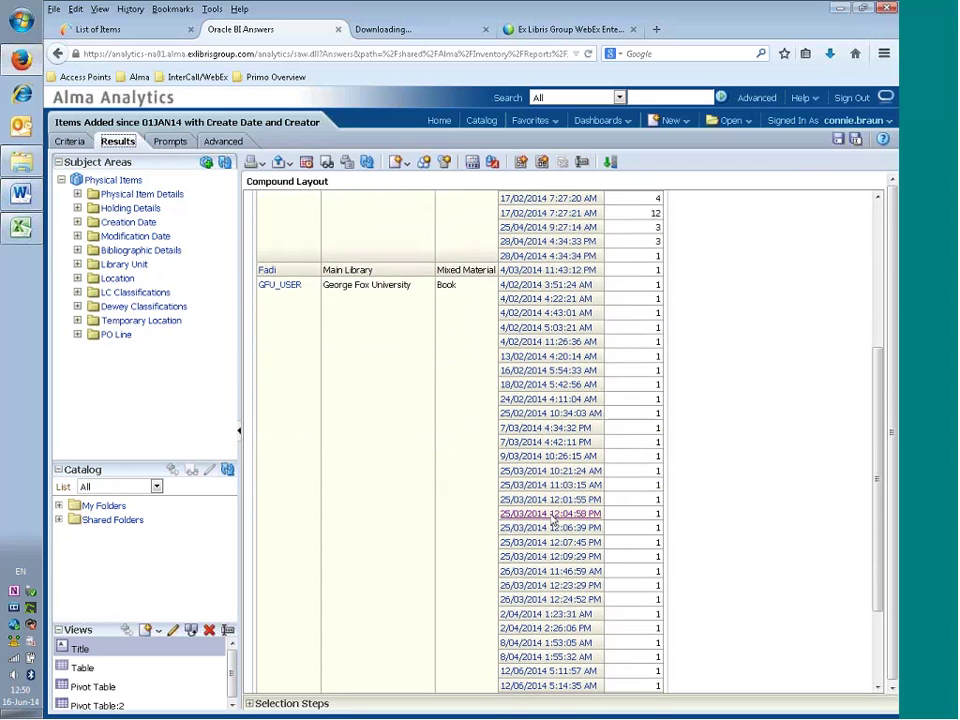
pyautogui.scroll(-2, 555, 520)
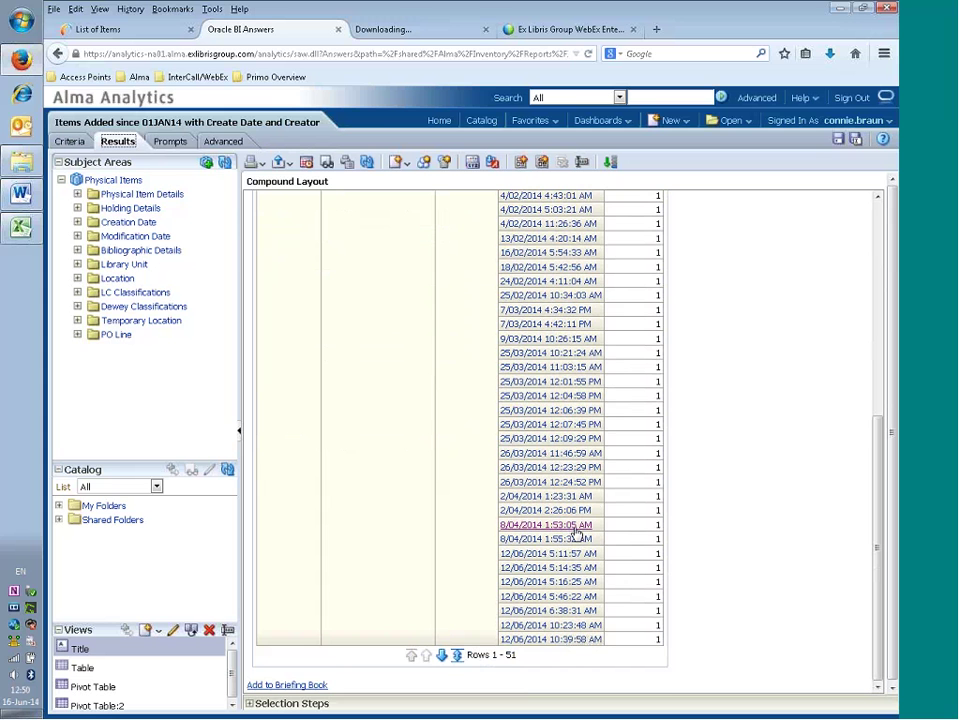
pyautogui.scroll(10, 577, 535)
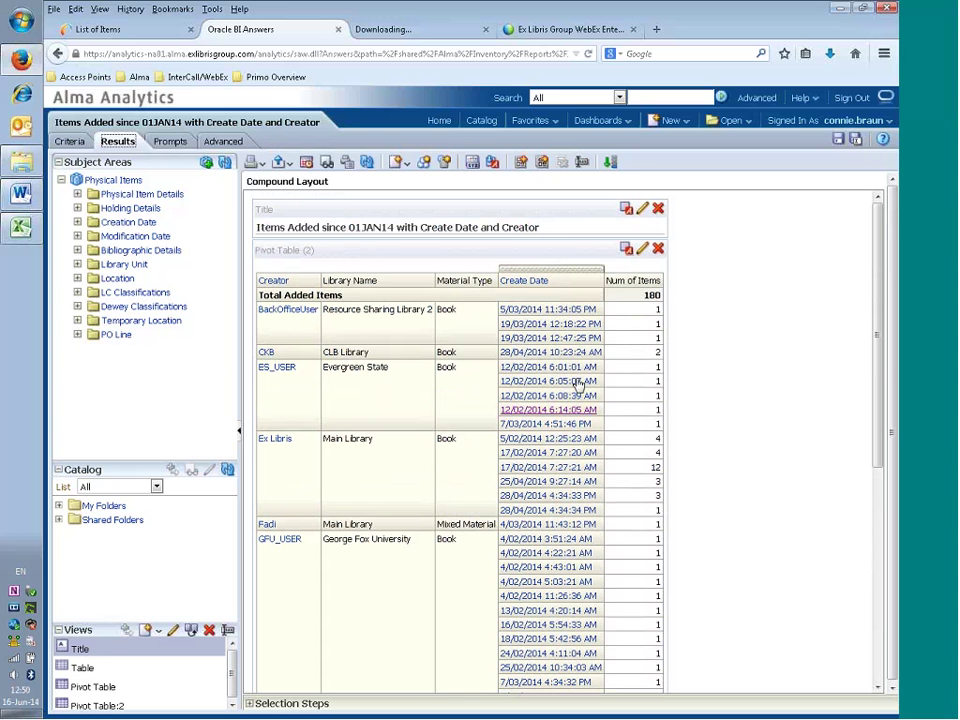
# - Exclude Create Date from the results pivot table, finish editing the layout and save the report
pyautogui.click(643, 250)
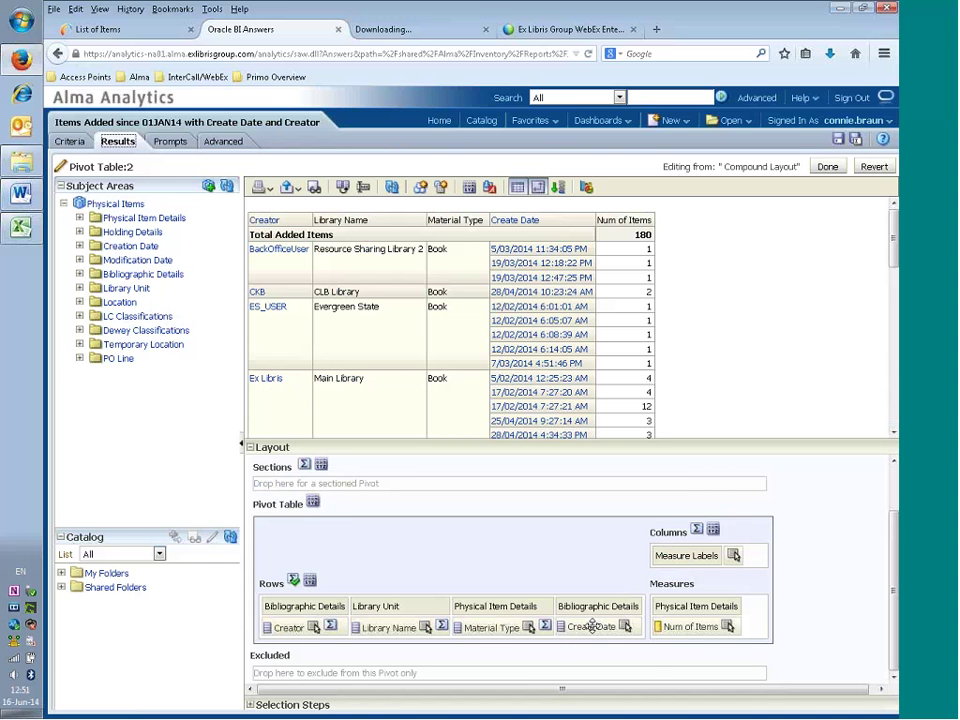
pyautogui.moveTo(592, 626); pyautogui.dragTo(453, 673)
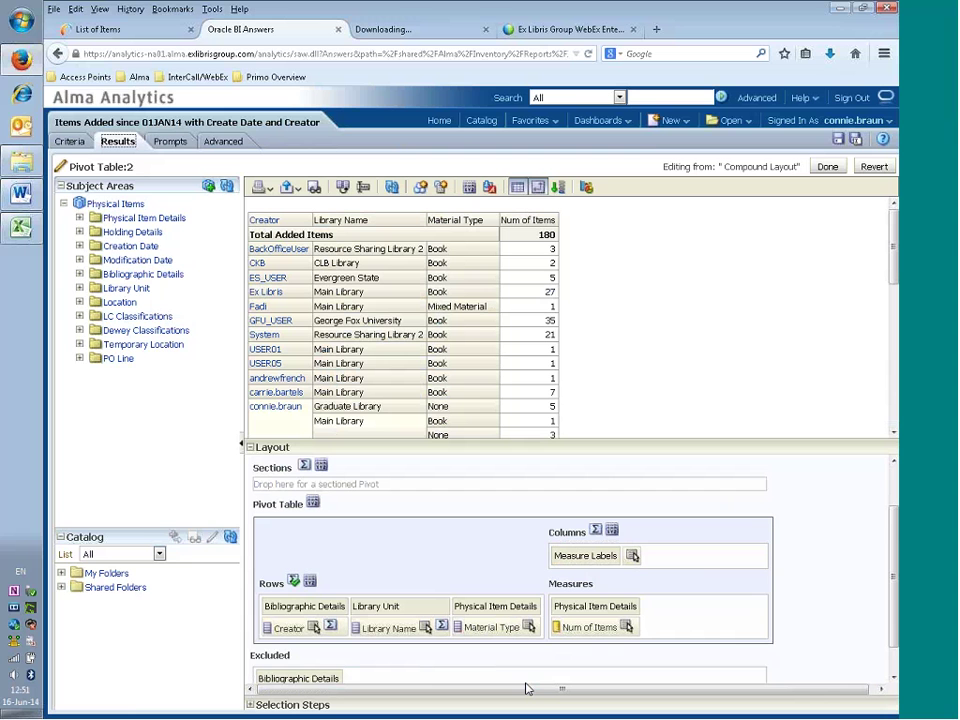
pyautogui.click(828, 167)
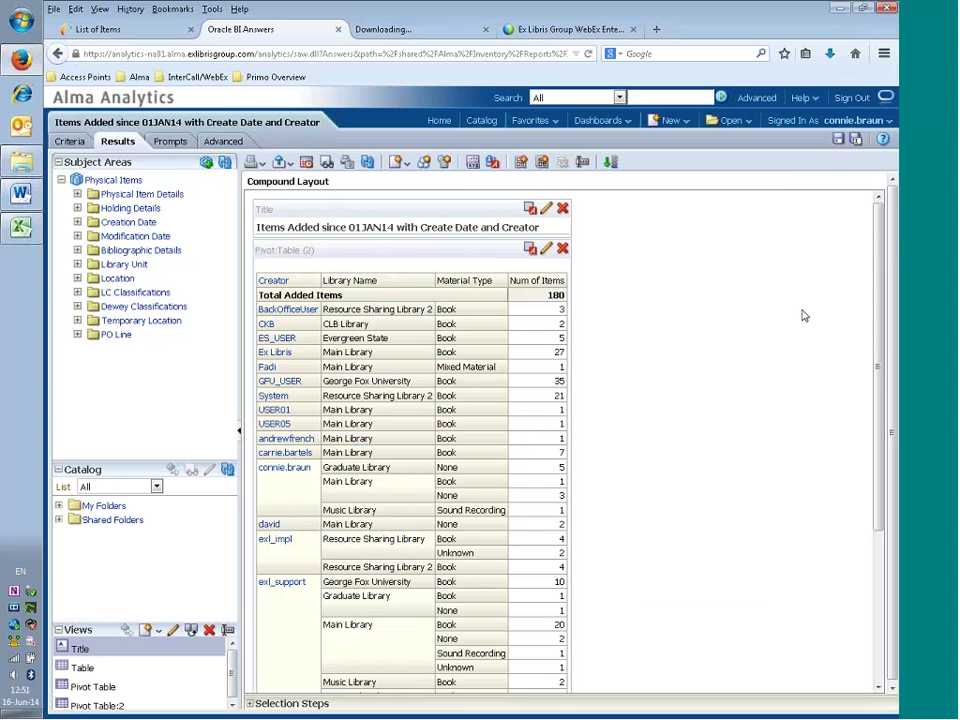
pyautogui.click(838, 140)
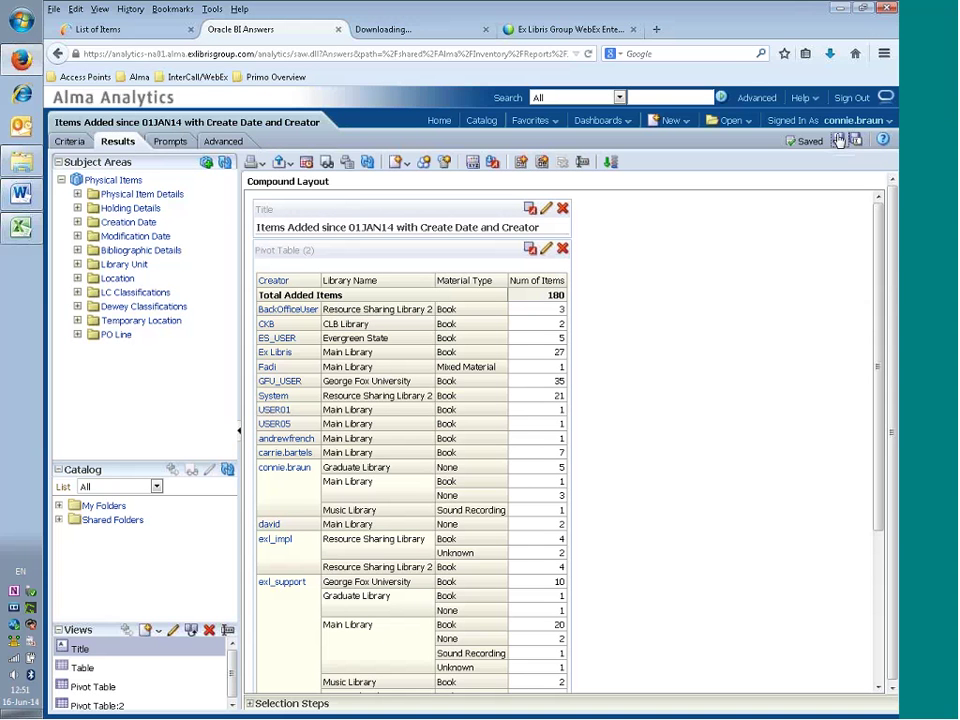